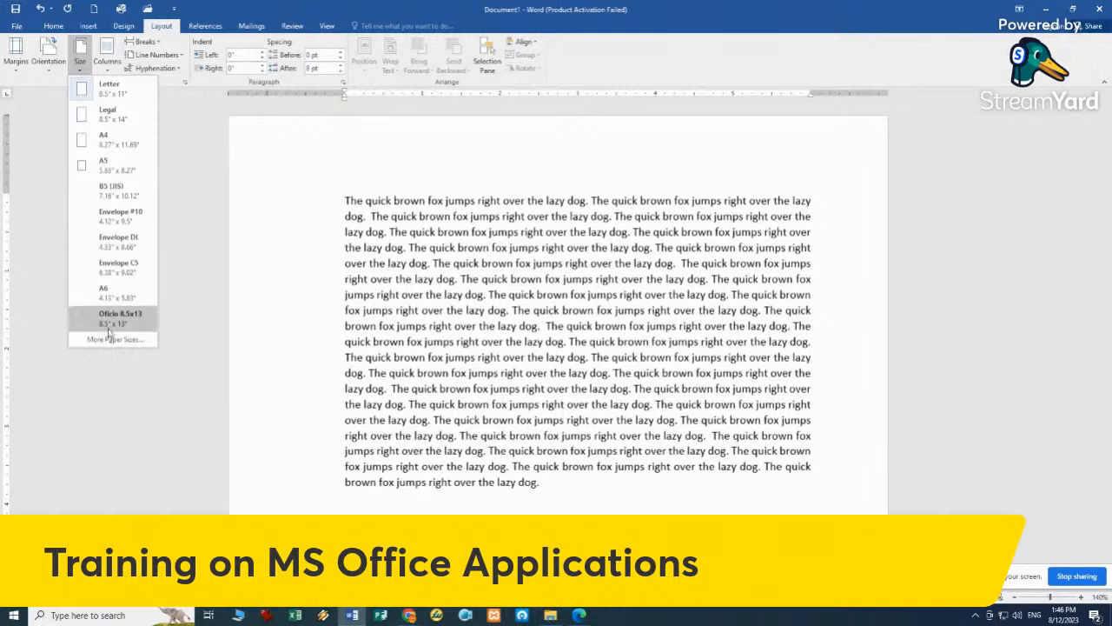
- Arrange the document text in two columns and check how the text flows down to its end
click(109, 71)
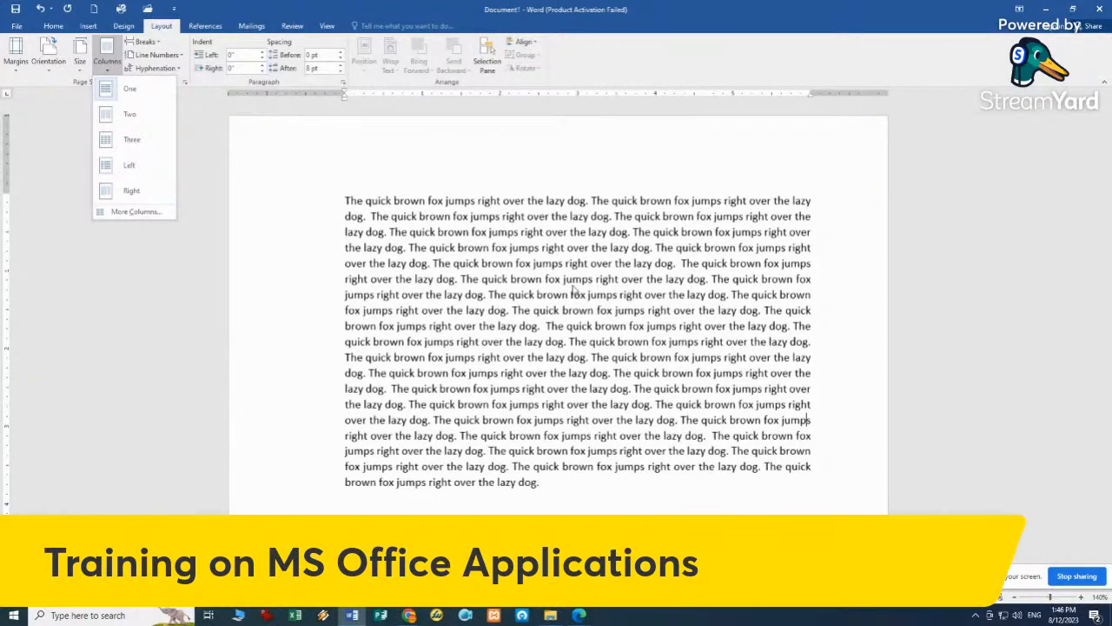
click(132, 115)
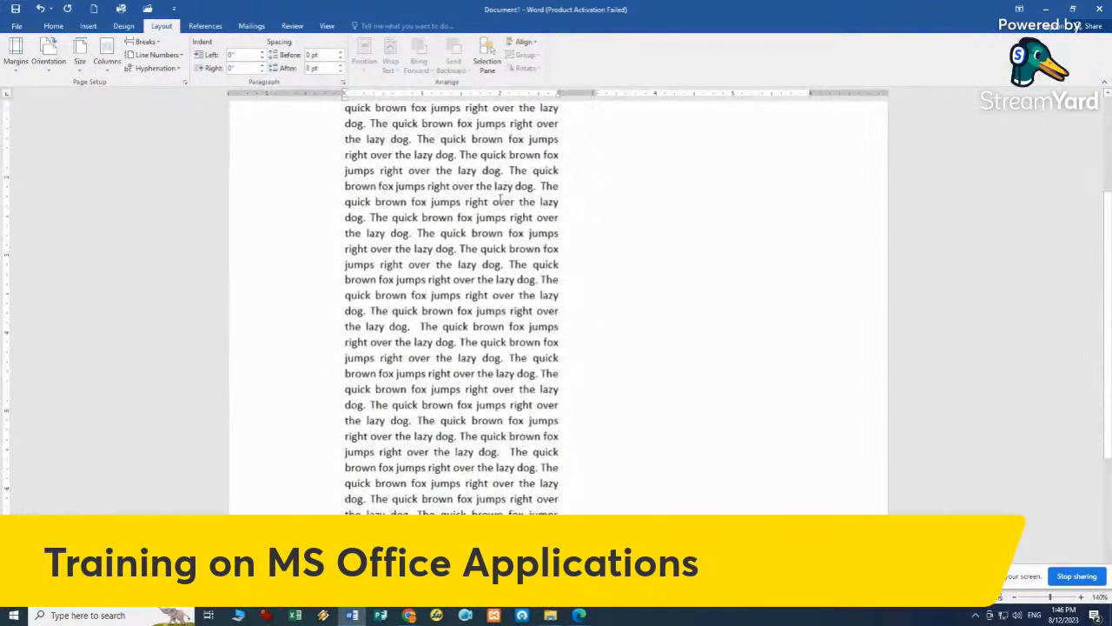
scroll(500, 198, down, 2)
scroll(500, 198, down, 3)
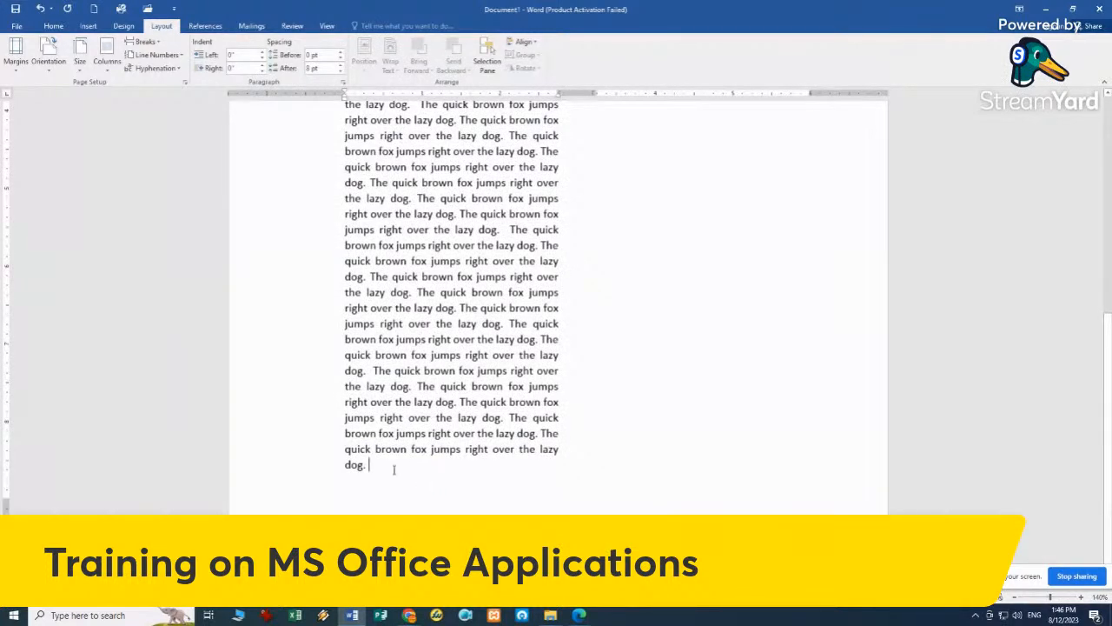
scroll(395, 472, up, 5)
scroll(396, 472, up, 2)
scroll(396, 472, down, 5)
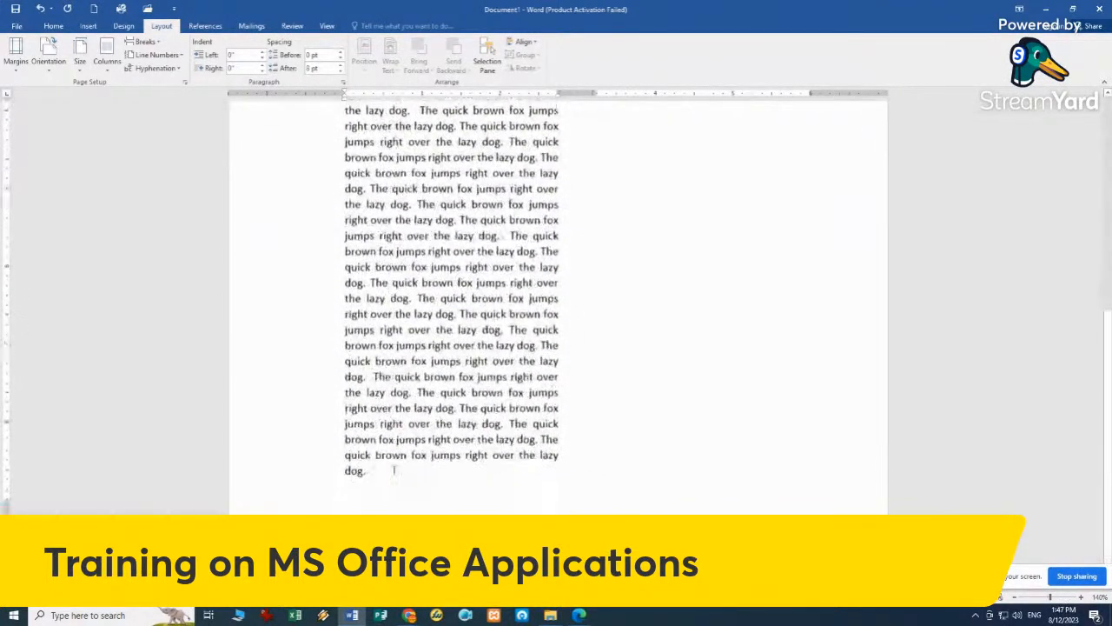
- Paste repeated copies of the "The quick brown fox jumps right over the lazy dog." text at the document's end until it runs onto another page
key(ctrl+v)
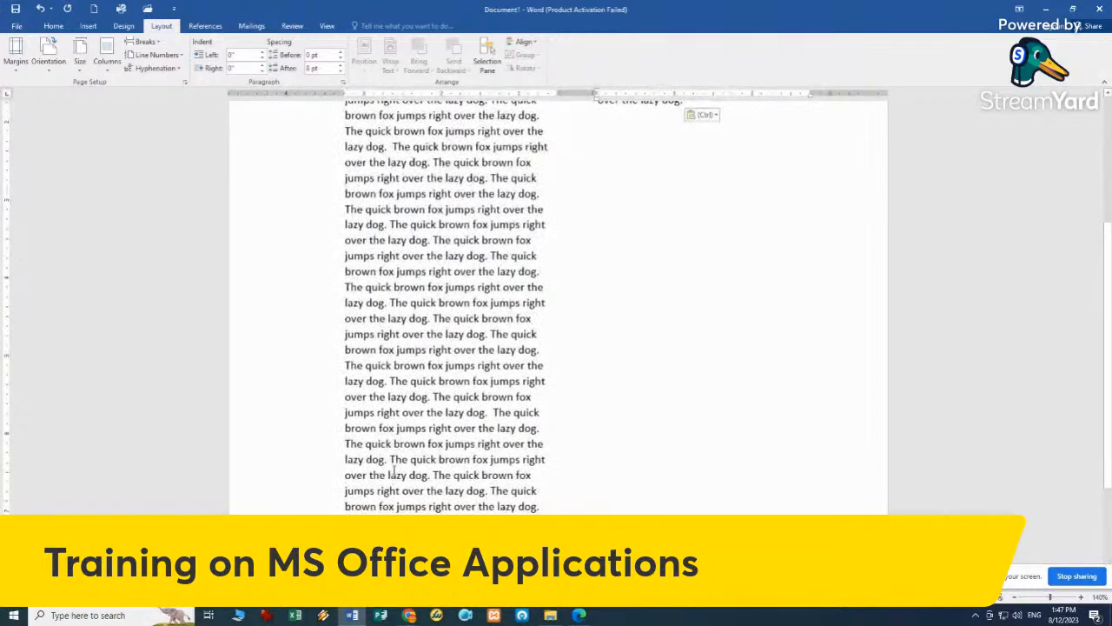
text(The quick brown fox jumps right over the lazy dog. The quick brown fox jumps right over the lazy dog.  The quick brown fox jumps right over the lazy dog. The quick brown fox jumps right over the lazy dog. The quick brown fox jumps right over the lazy dog. The quick brown fox jumps right over the lazy dog. The quick brown fox jumps right over the lazy dog.)
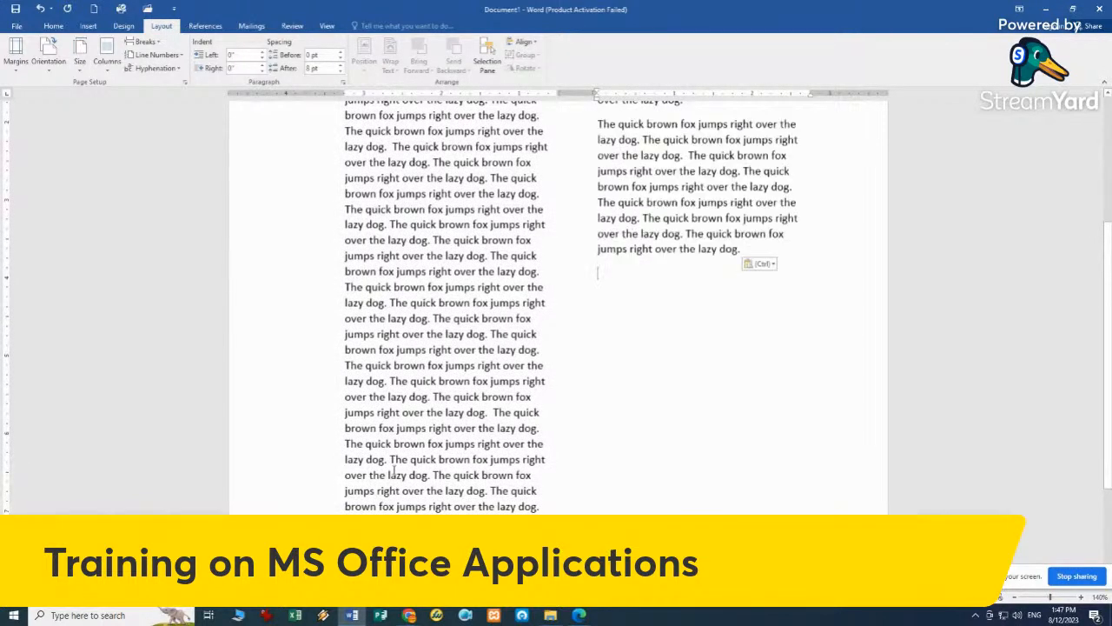
text(The quick brown fox jumps right over the lazy dog. The quick brown fox jumps right over the lazy dog.  The quick brown fox jumps right over the lazy dog. The quick brown fox jumps right over the lazy dog. The quick brown fox jumps right over the lazy dog. The quick brown fox jumps right over the lazy dog. The quick brown fox jumps right over the lazy dog.)
text(The quick brown fox jumps right over the lazy dog. The quick brown fox jumps right over the lazy dog.  The quick brown fox jumps right over the lazy dog. The quick brown fox jumps right over the lazy dog. The quick brown fox jumps right over the lazy dog. The quick brown fox jumps right over the lazy dog. The quick brown fox jumps right over the lazy dog.)
scroll(479, 374, down, 5)
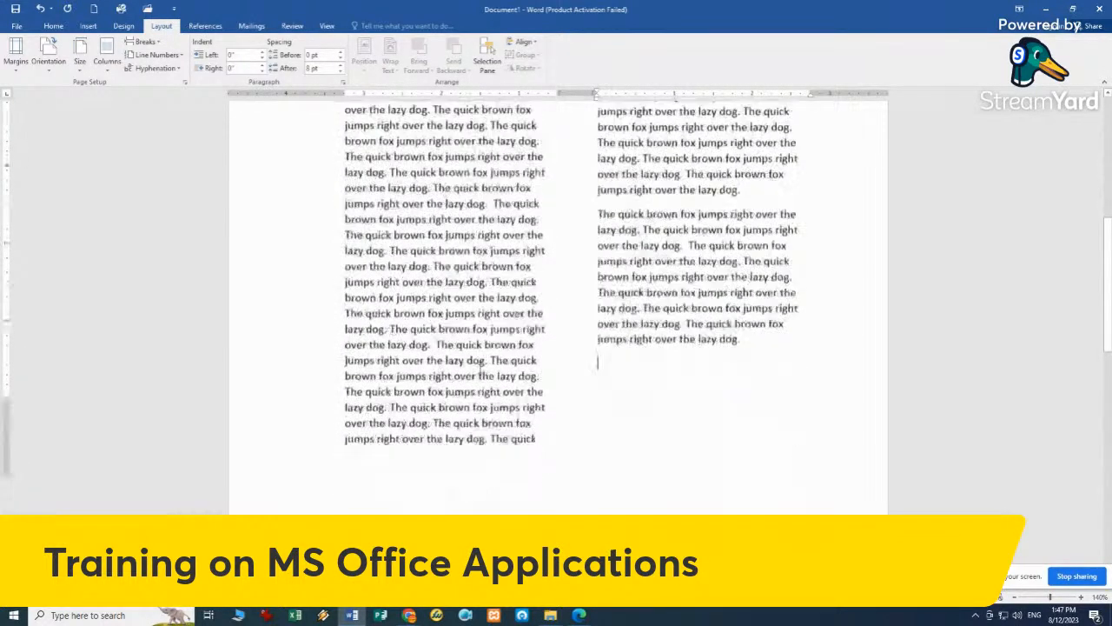
text(The quick brown fox jumps right over the lazy dog. The quick brown fox jumps right over the lazy dog.  The quick brown fox jumps right over the lazy dog. The quick brown fox jumps right over the lazy dog. The quick brown fox jumps right over the lazy dog. The quick brown fox jumps right over the lazy dog. The quick brown fox jumps right over the lazy dog.)
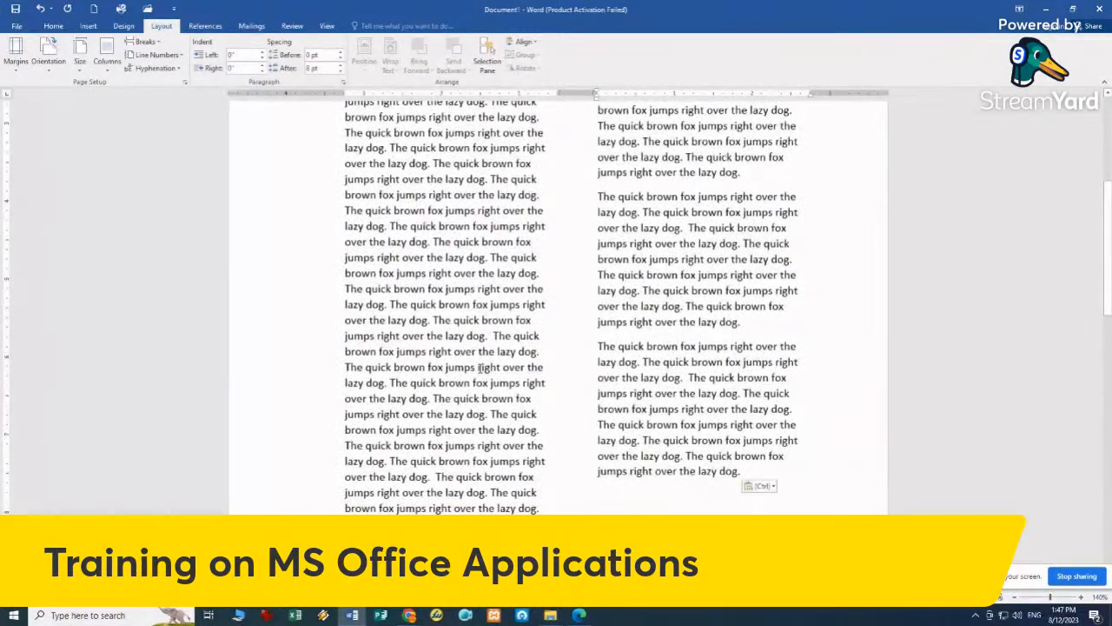
key(BackSpace)
scroll(480, 372, up, 5)
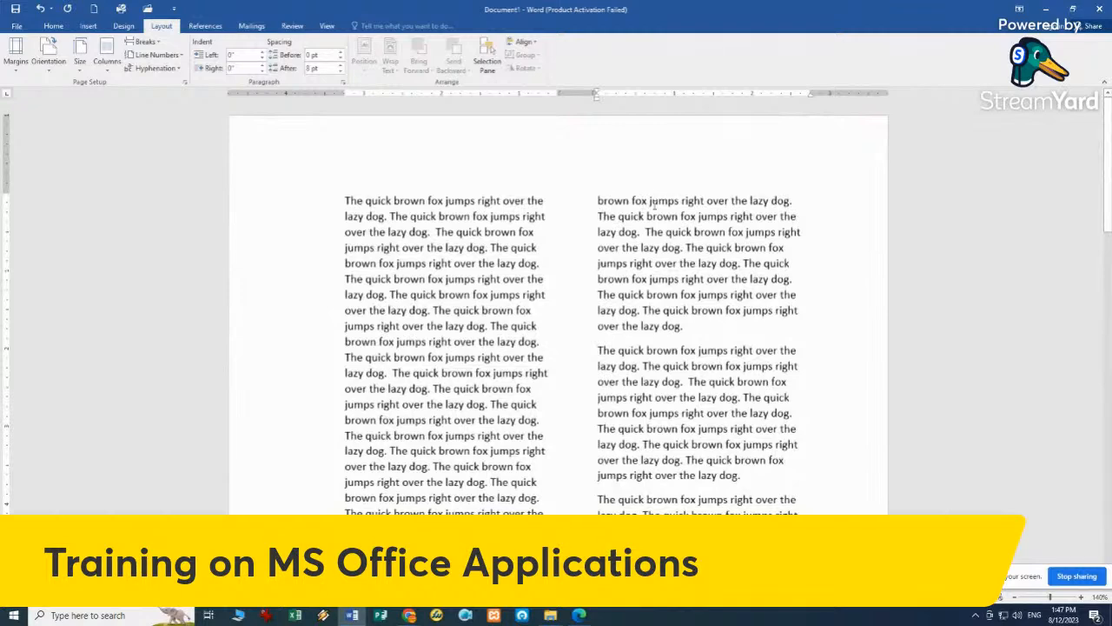
scroll(801, 201, down, 6)
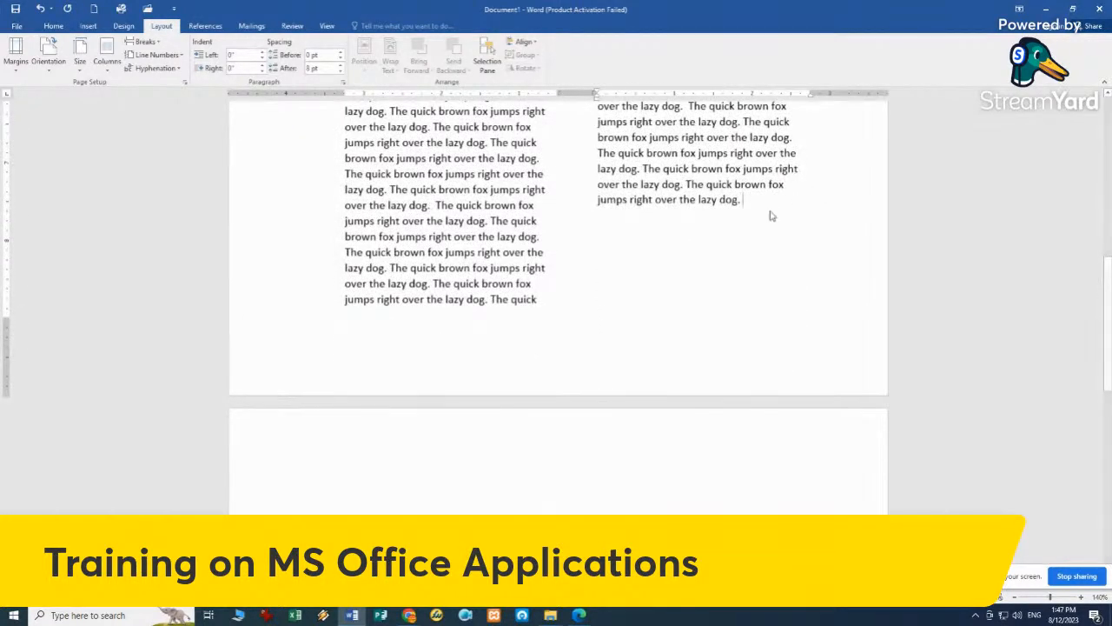
text(The quick brown fox jumps right over the lazy dog. The quick brown fox jumps right over the lazy dog.  The quick brown fox jumps right over the lazy dog. The quick brown fox jumps right over the lazy dog. The quick brown fox jumps right over the lazy dog. The quick brown fox jumps right over the lazy dog. The quick brown fox jumps right over the lazy dog.)
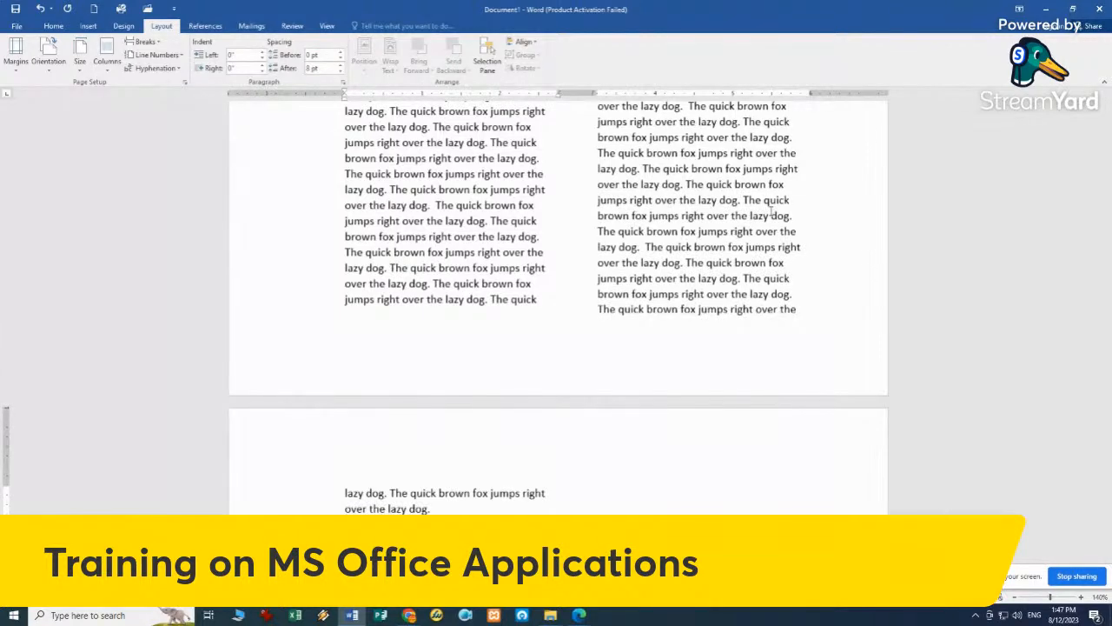
- Change the document layout to three columns and check the text flow across the pages
scroll(771, 212, up, 8)
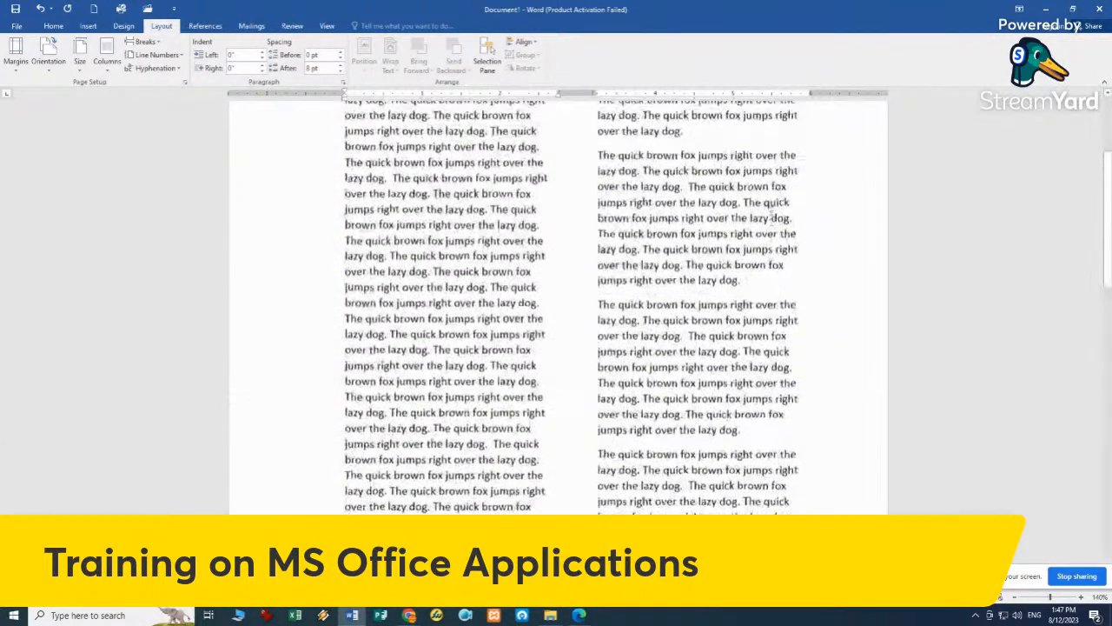
click(107, 54)
click(133, 146)
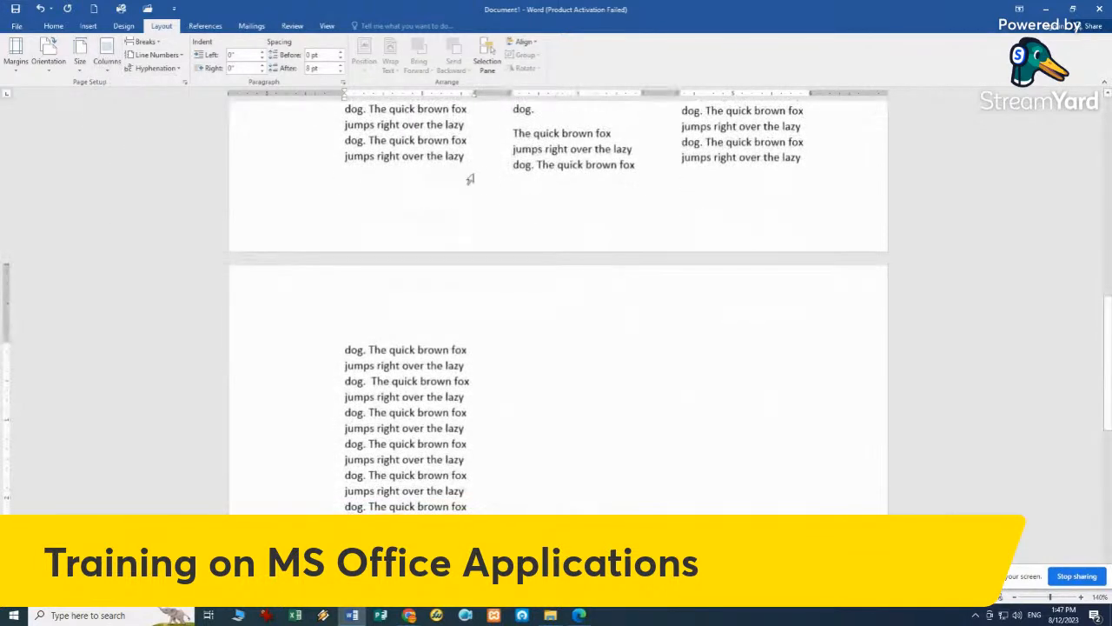
scroll(500, 200, up, 2)
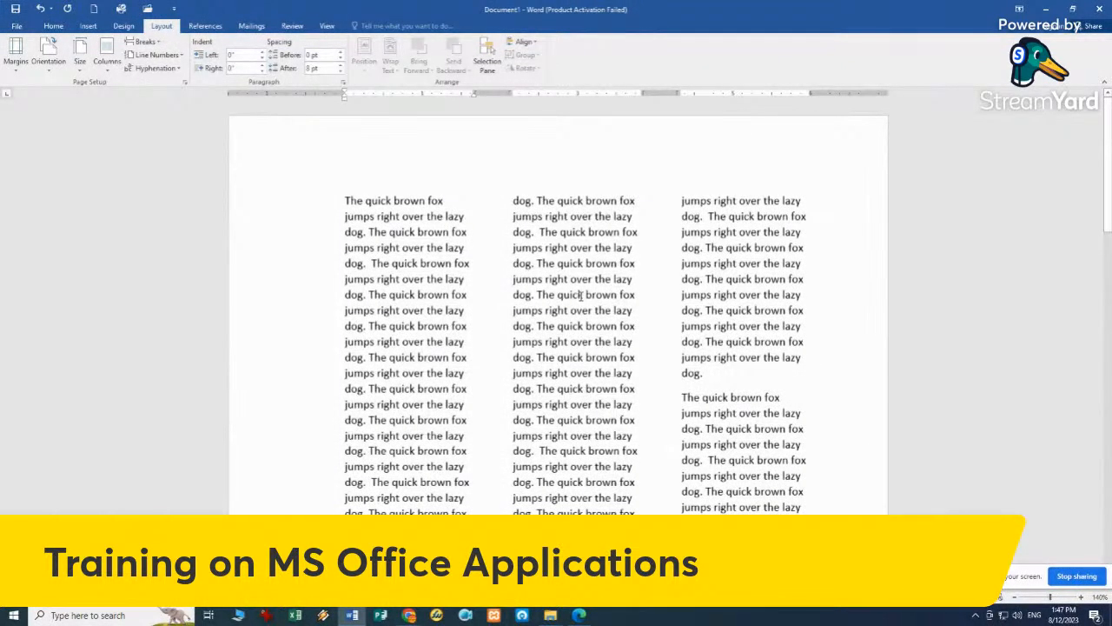
- Set the number of columns to 2 in the detailed column settings
click(106, 58)
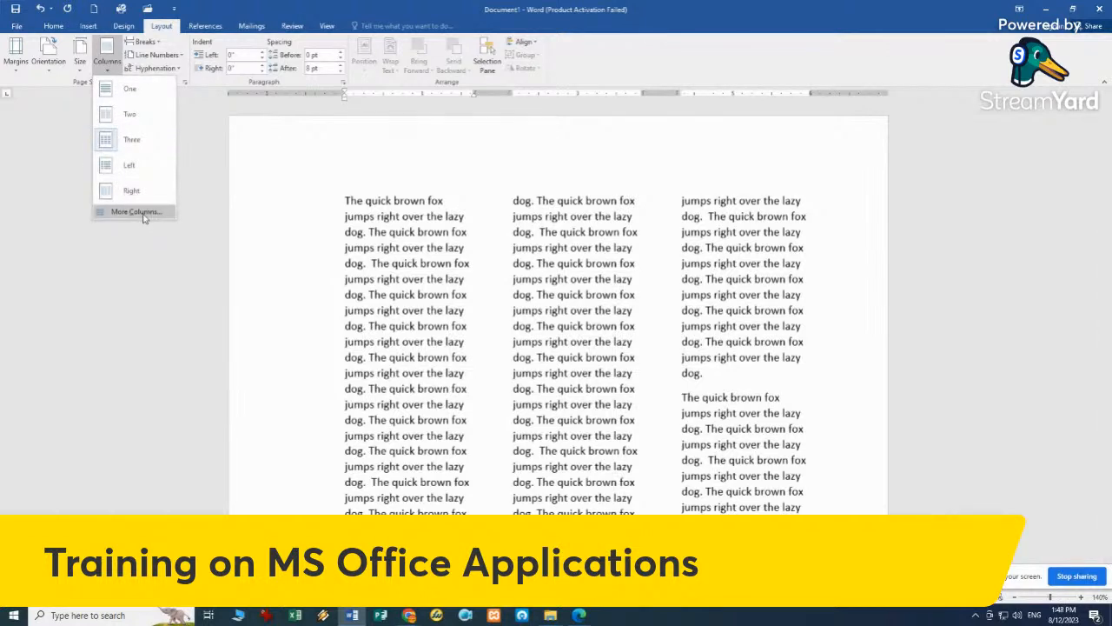
click(136, 212)
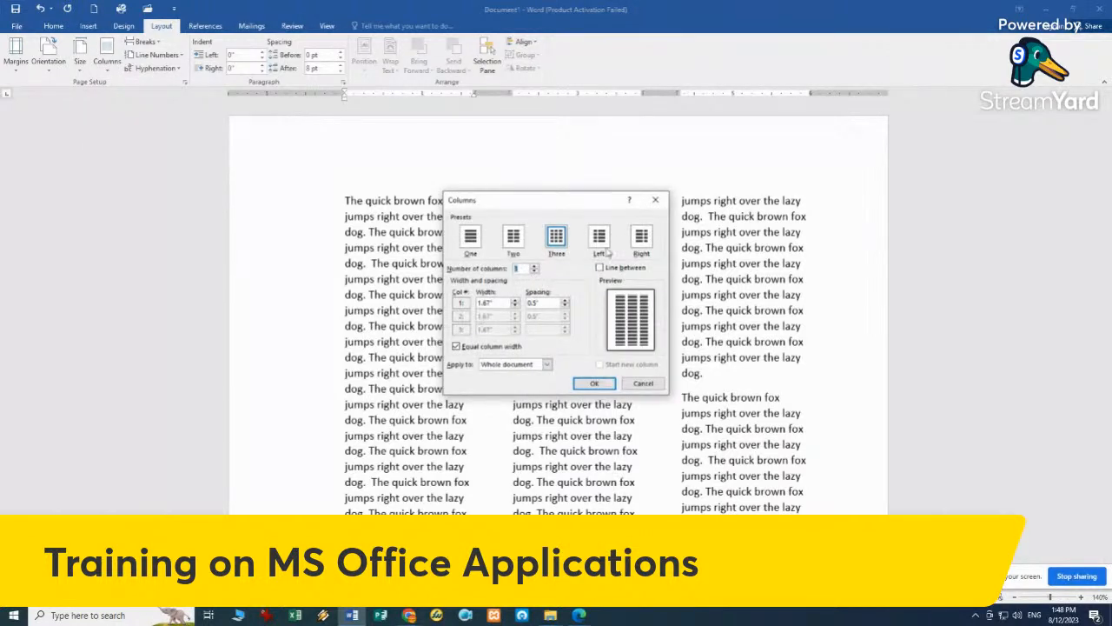
click(533, 273)
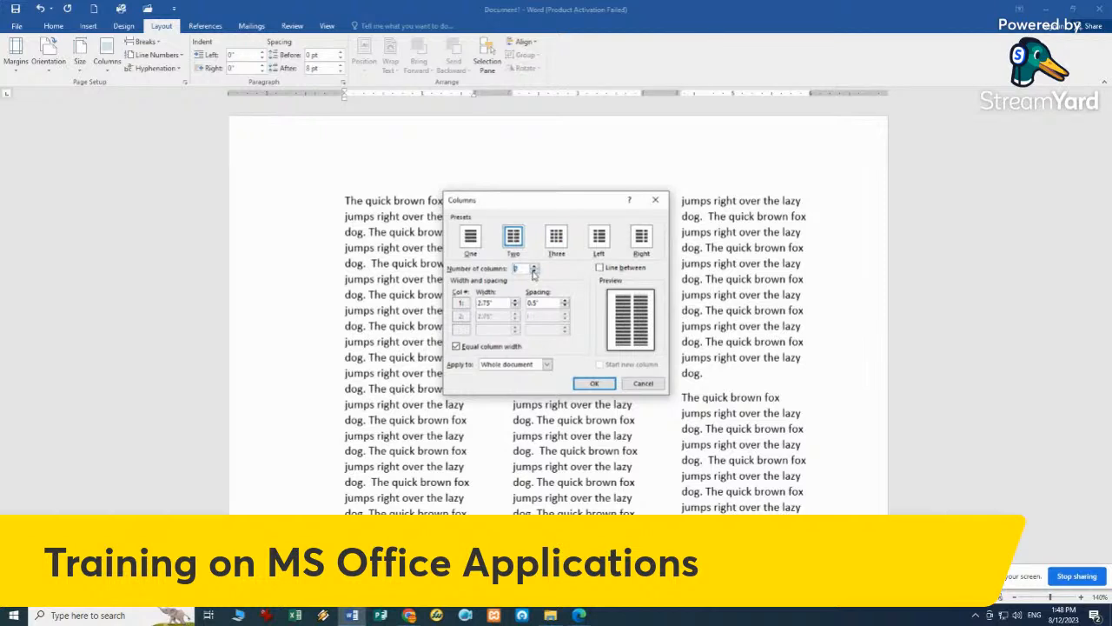
click(533, 272)
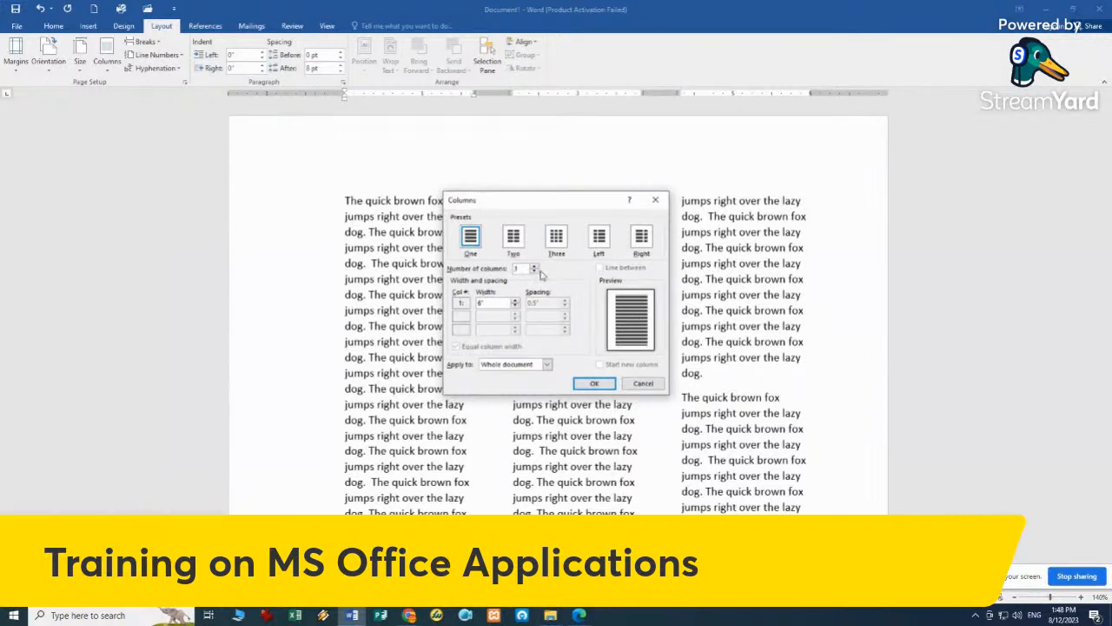
click(534, 267)
click(534, 267)
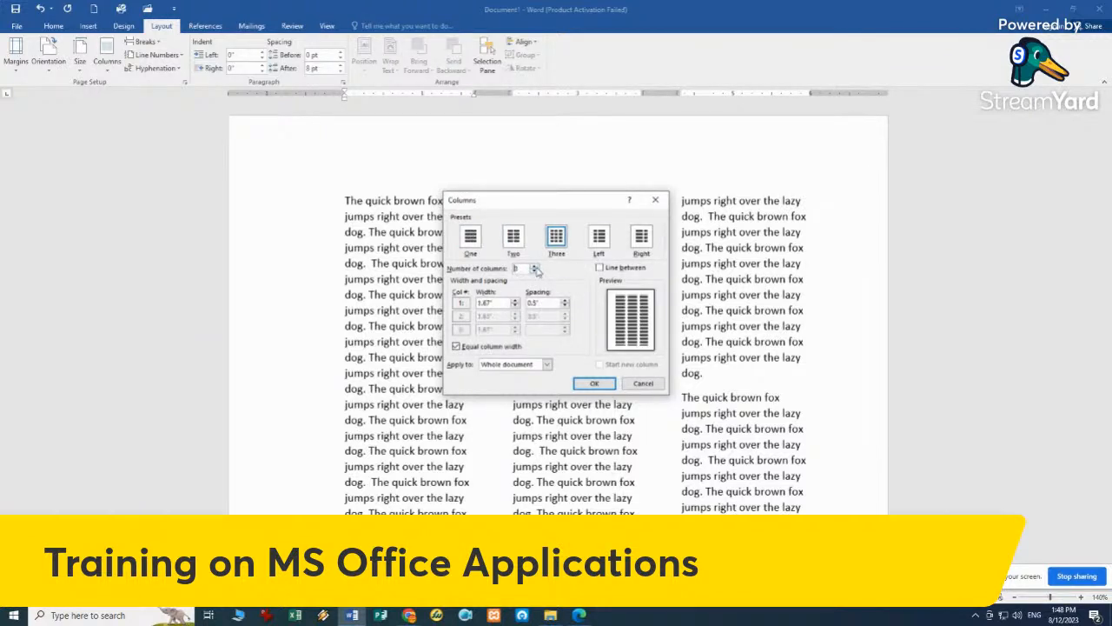
click(535, 272)
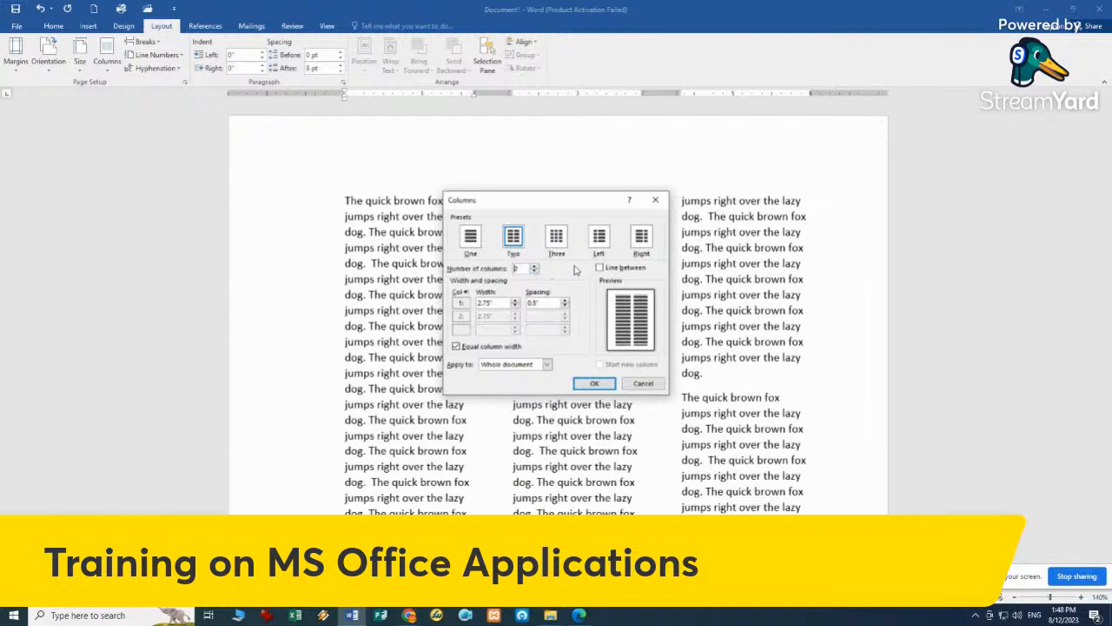
- Add a line between the columns, set the column spacing to 0.3", and apply the settings to the whole document
click(601, 271)
click(565, 306)
click(565, 306)
click(565, 306)
click(566, 306)
click(565, 300)
click(594, 383)
- Examine the column text and the dividing line throughout the document
scroll(594, 348, down, 3)
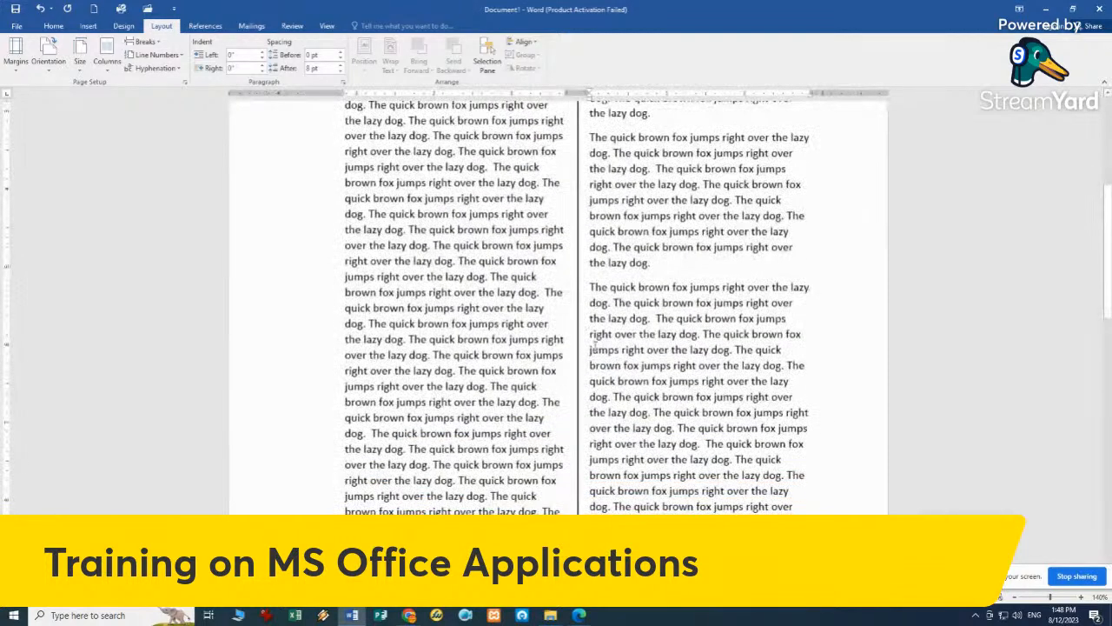
scroll(594, 348, up, 3)
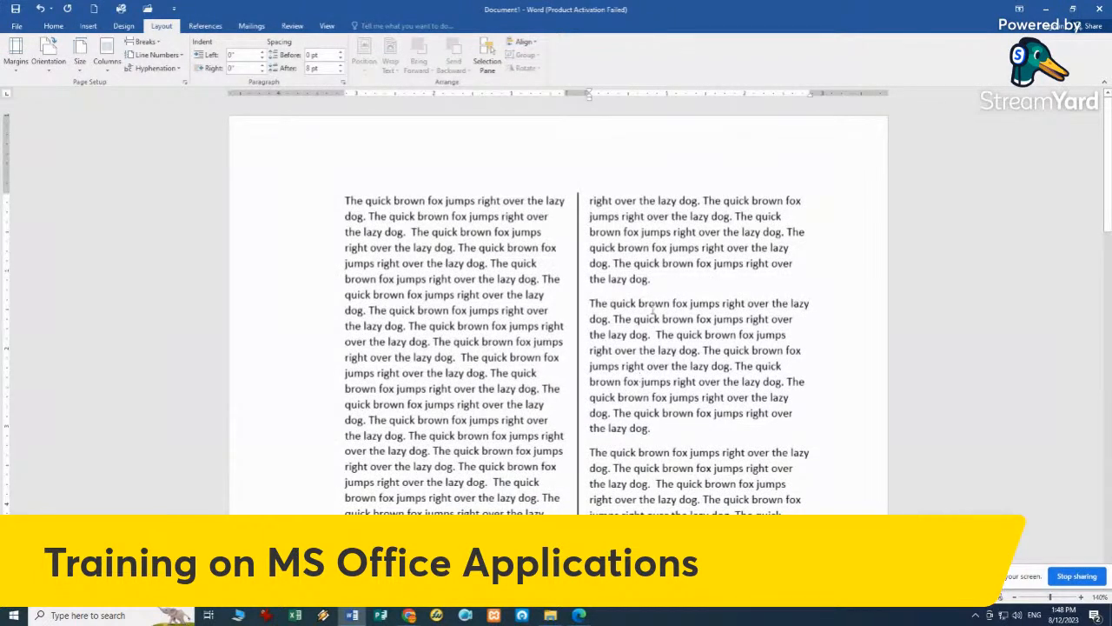
scroll(653, 313, down, 5)
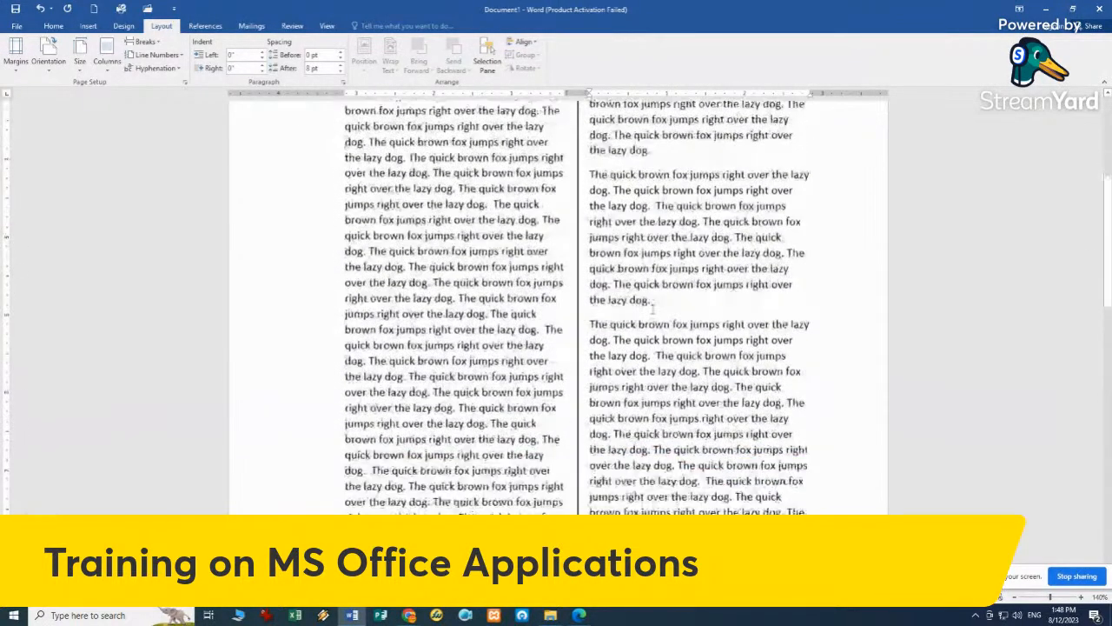
scroll(653, 311, up, 5)
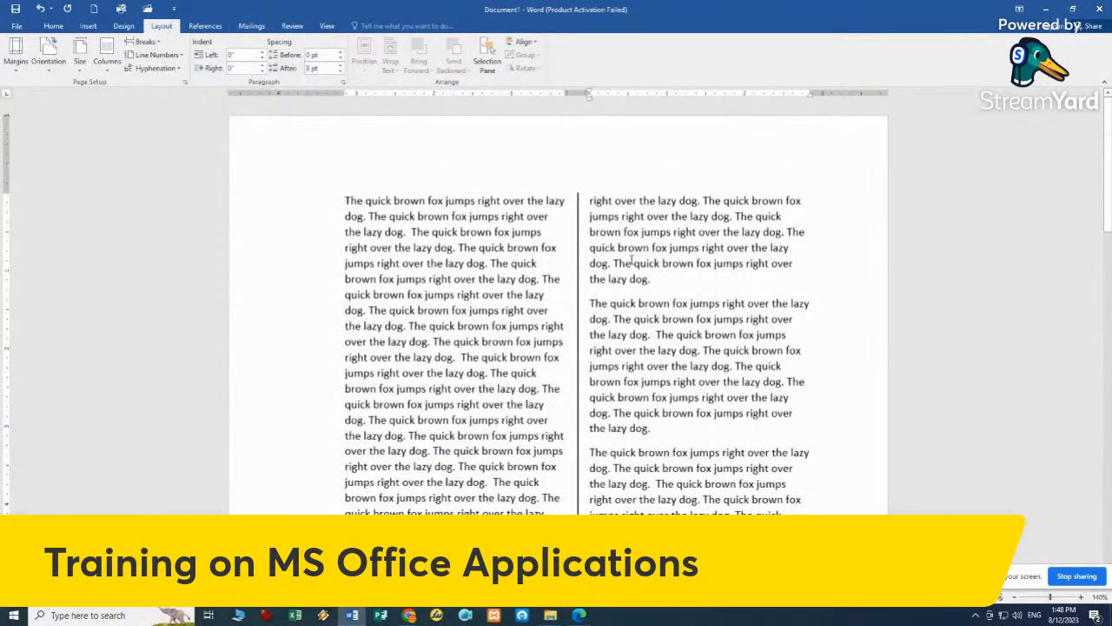
scroll(632, 260, down, 1)
scroll(632, 261, up, 1)
scroll(674, 306, down, 2)
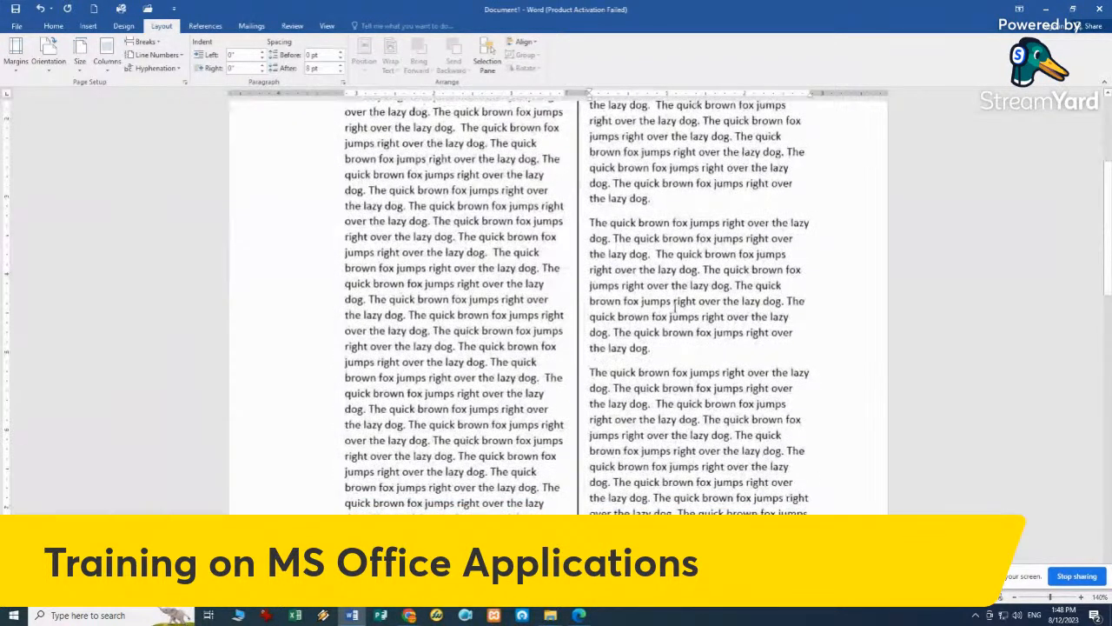
scroll(675, 306, up, 2)
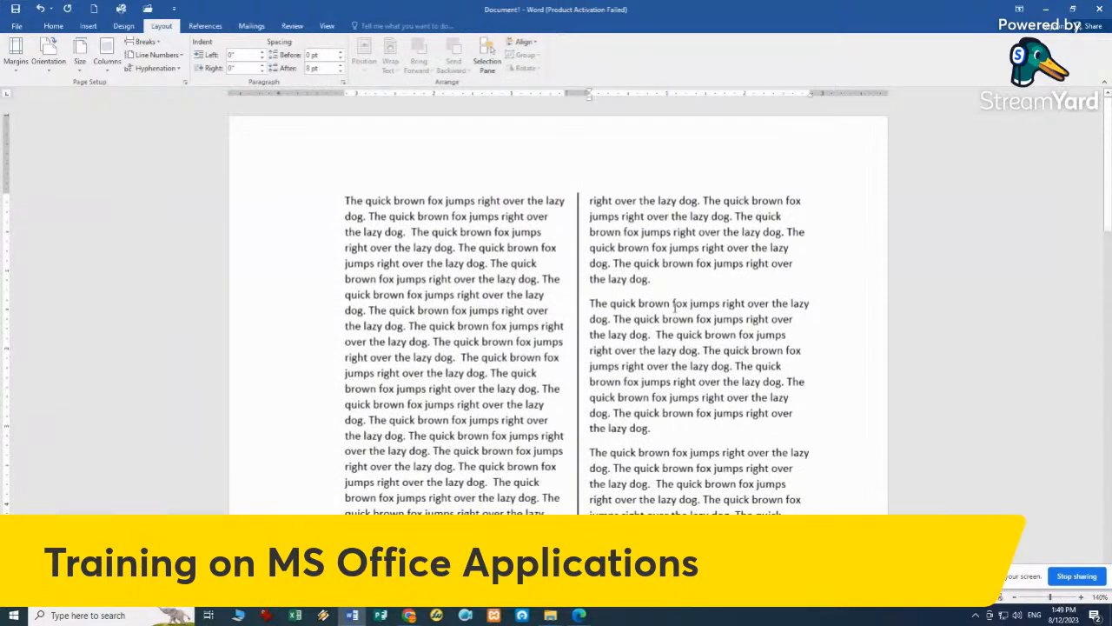
scroll(561, 324, down, 6)
scroll(561, 329, up, 5)
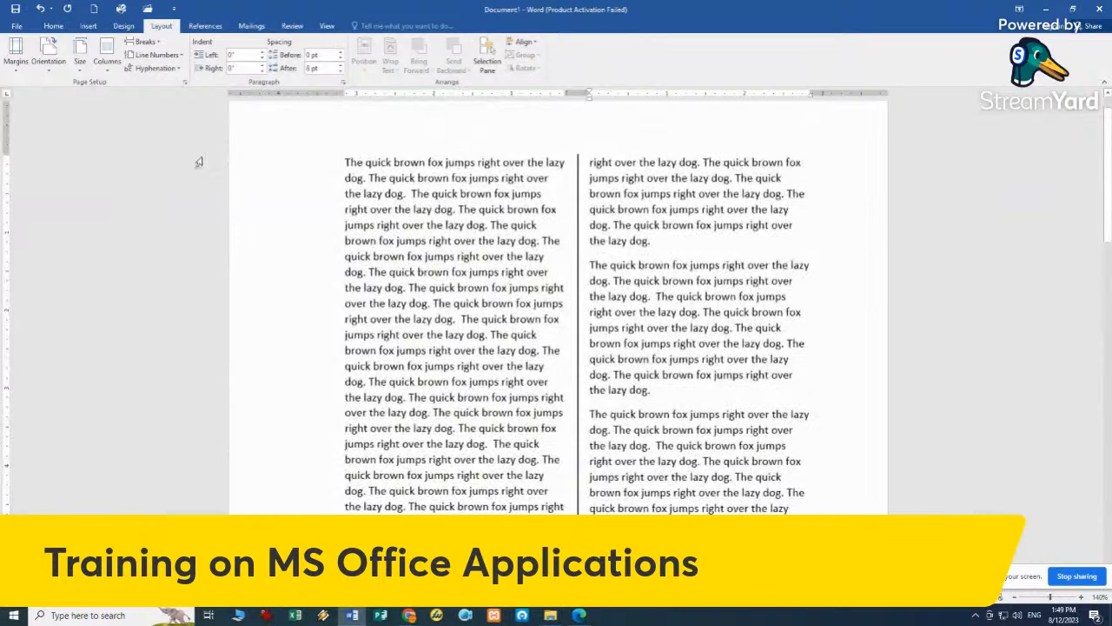
- Review which parts of the document the column settings can be applied to, and close the settings without changes
click(105, 68)
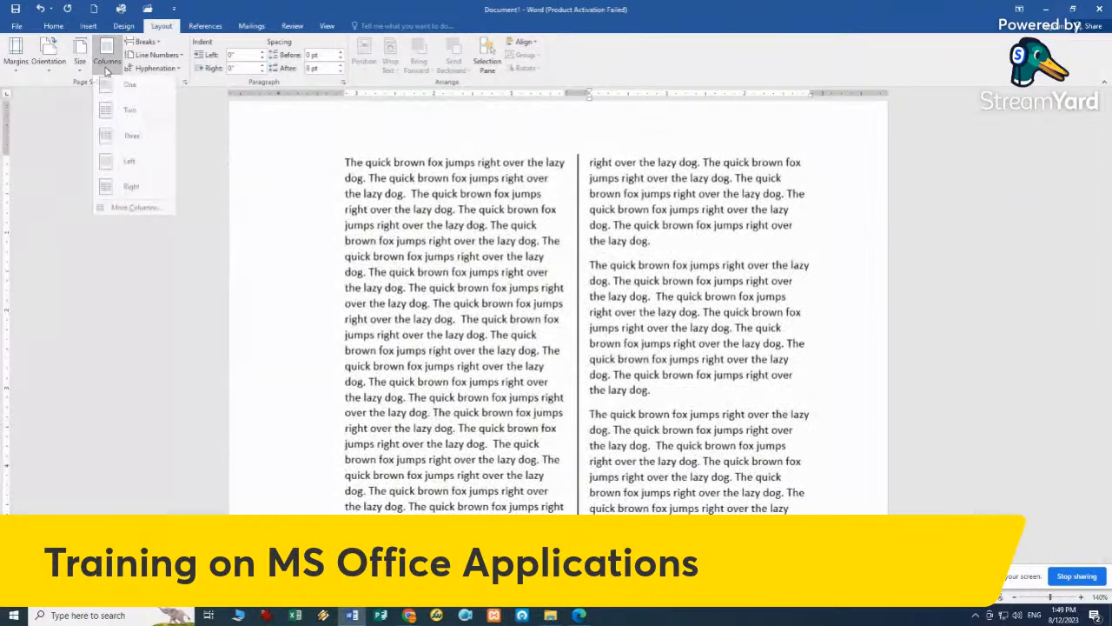
click(153, 208)
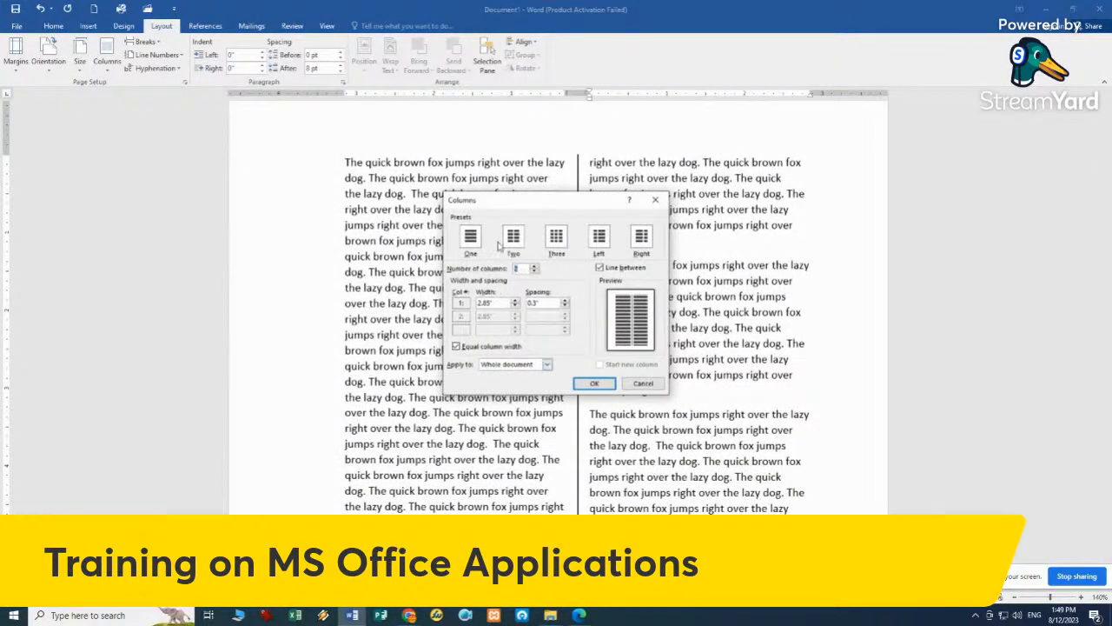
click(540, 365)
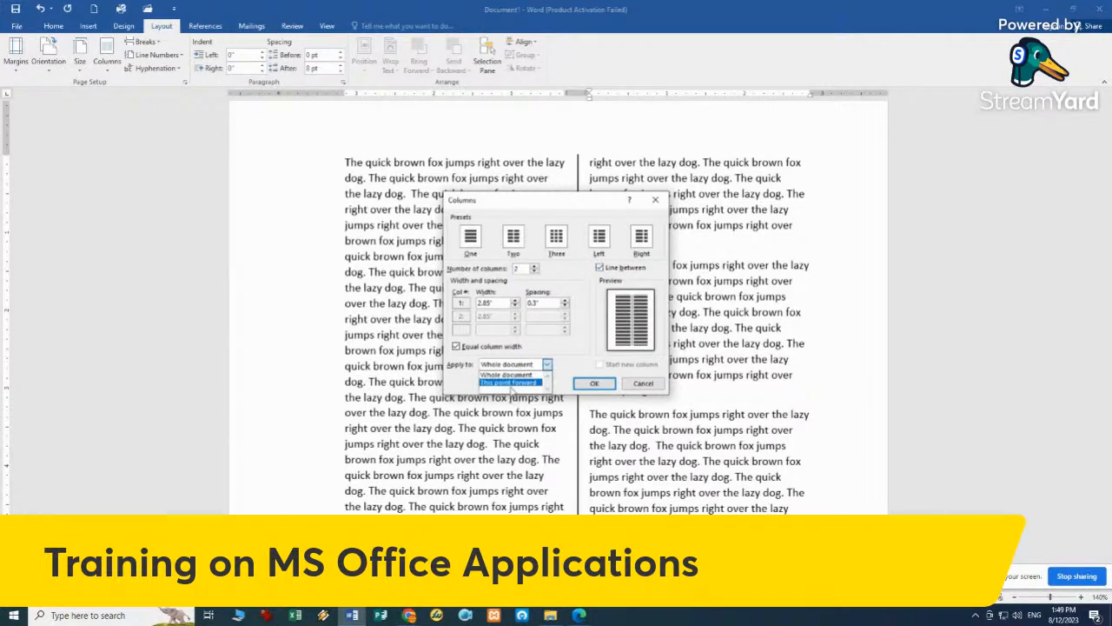
click(642, 387)
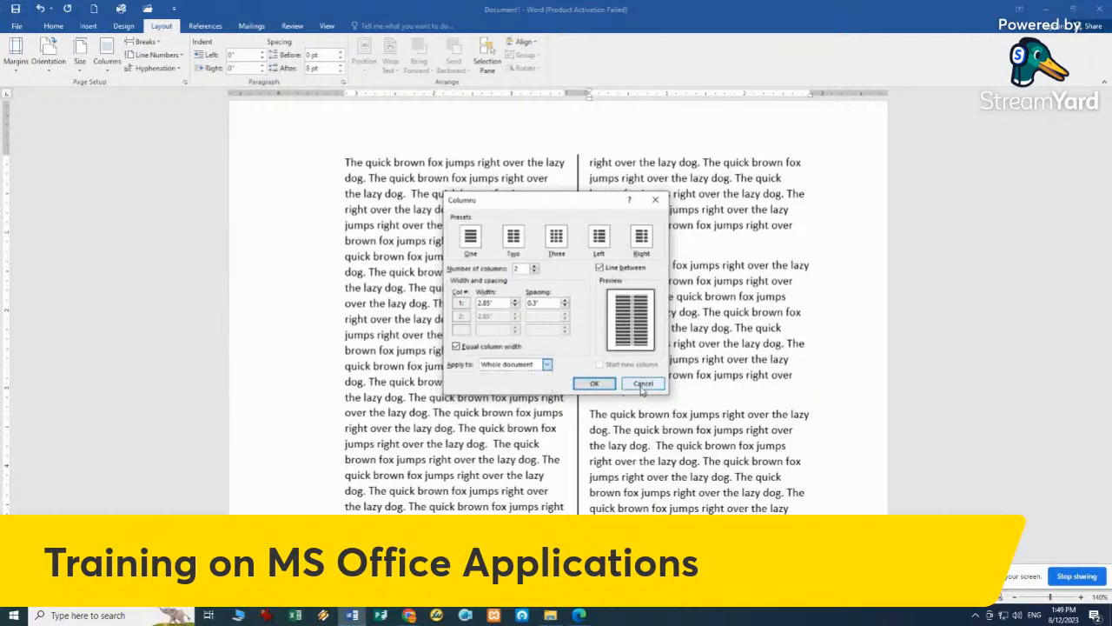
click(643, 386)
- Place the cursor before the first line, try the column range This point forward, and reapply the column settings to the whole document
scroll(620, 358, up, 1)
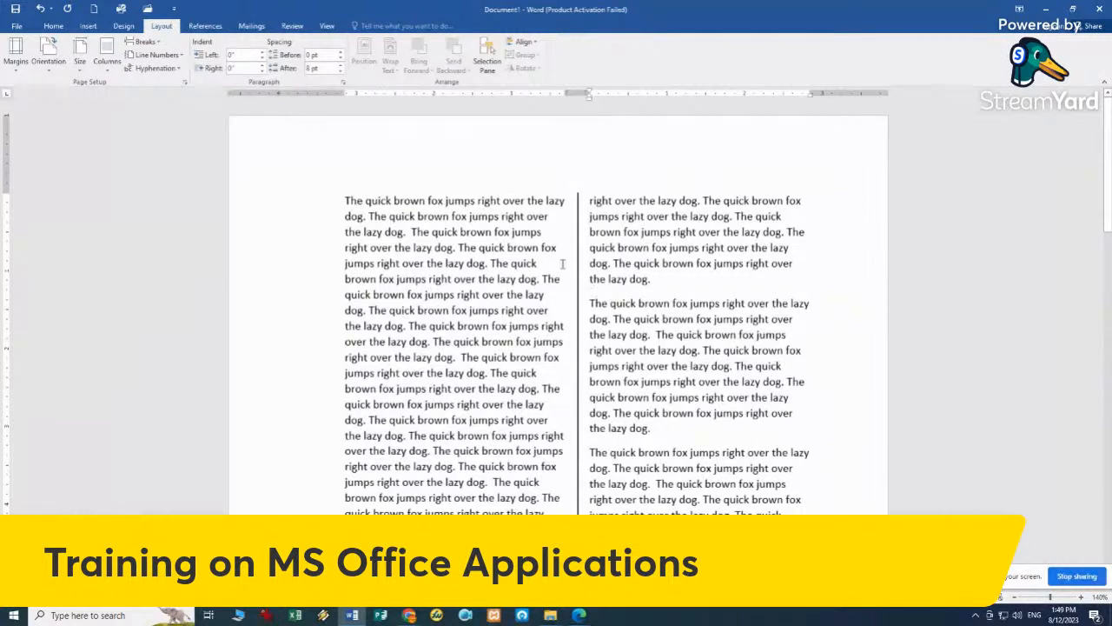
click(346, 198)
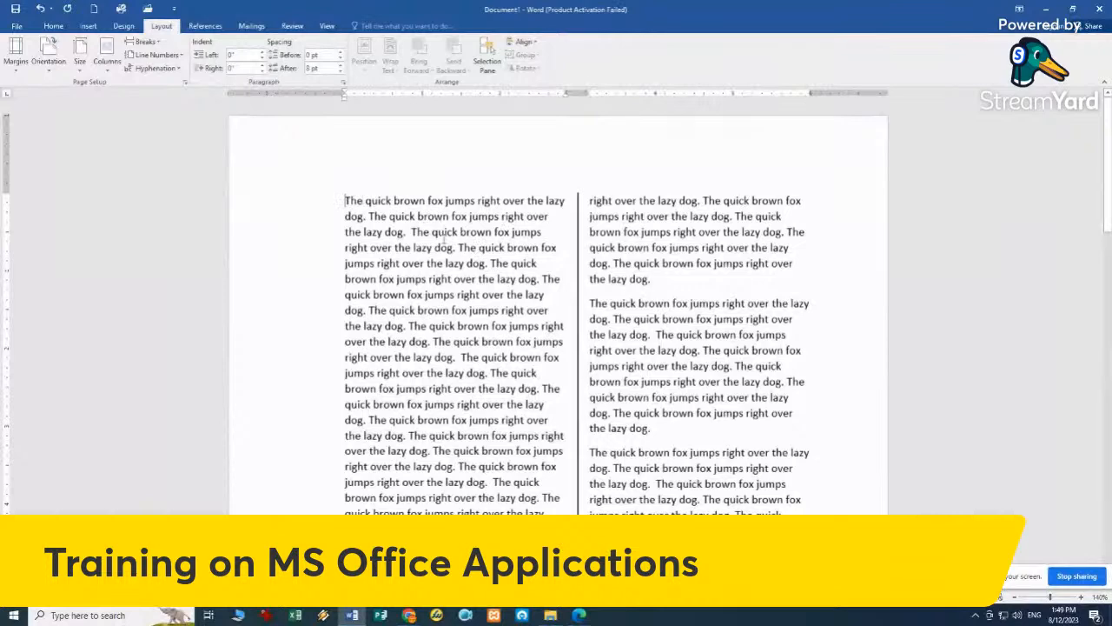
click(106, 69)
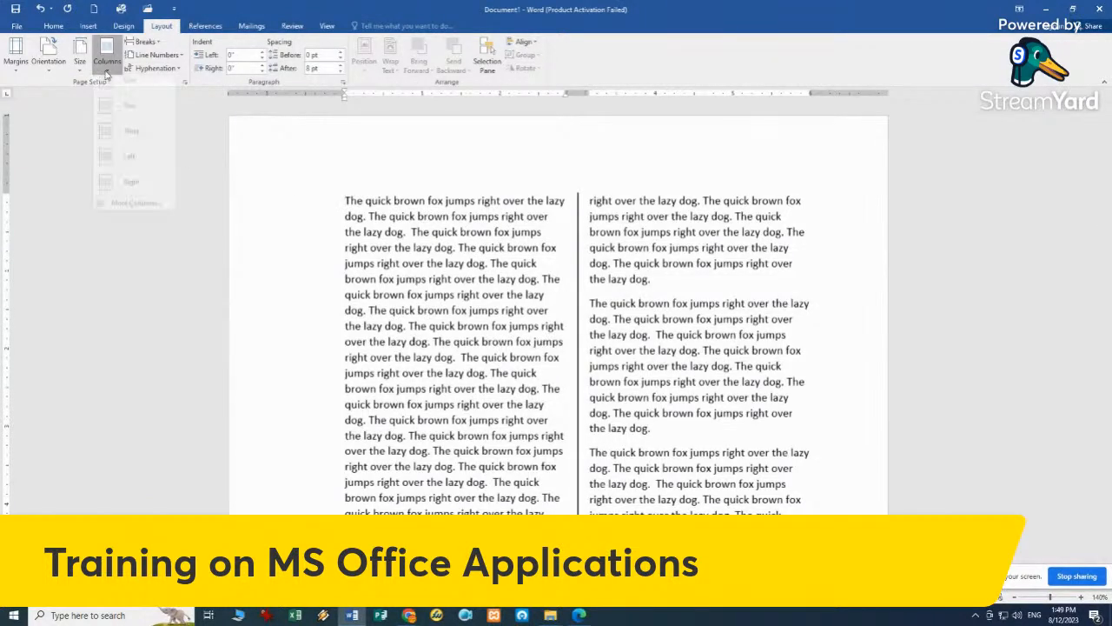
click(141, 209)
click(505, 366)
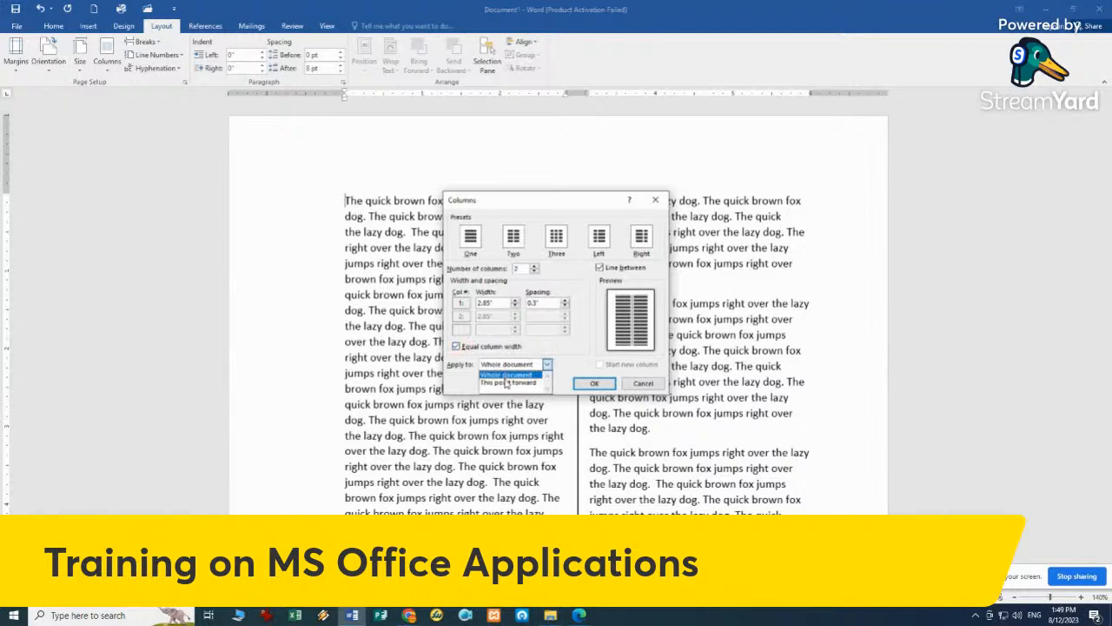
click(511, 385)
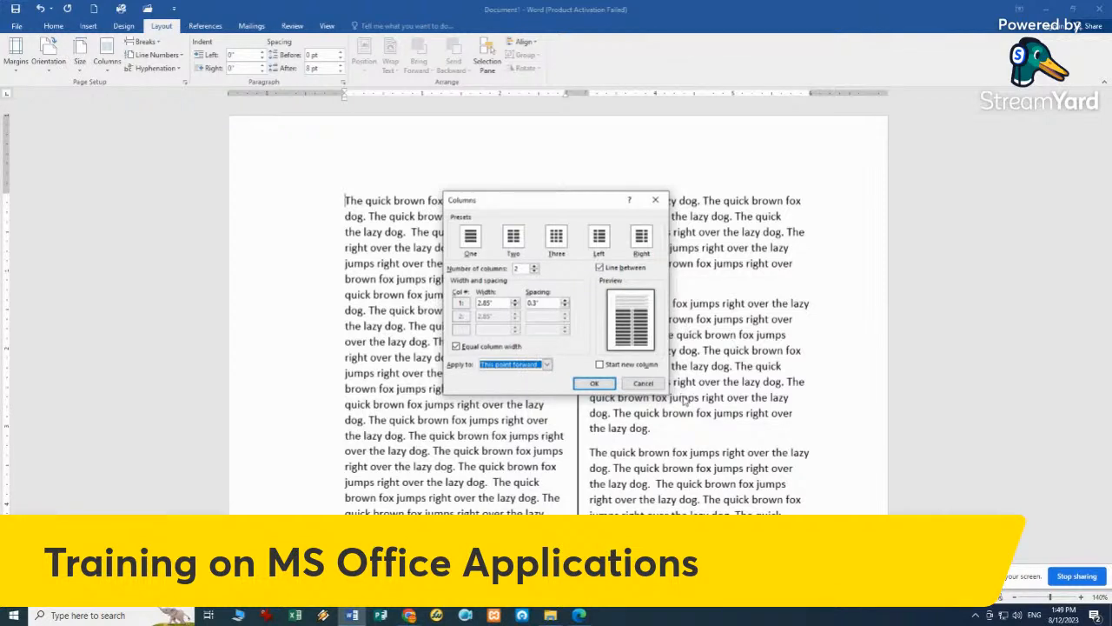
click(526, 365)
click(516, 376)
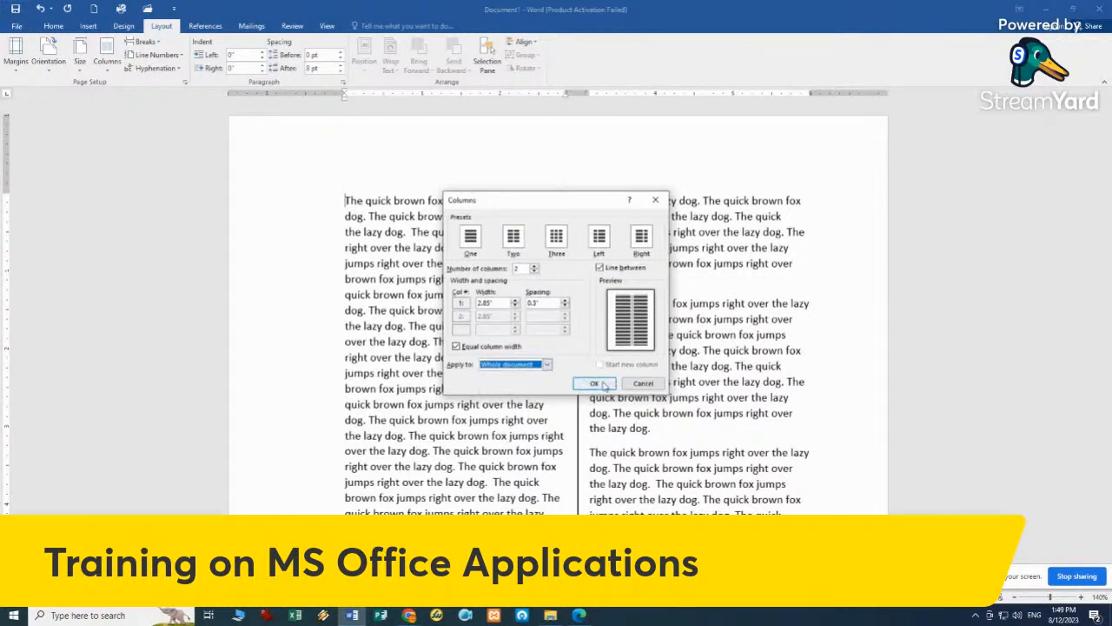
click(604, 385)
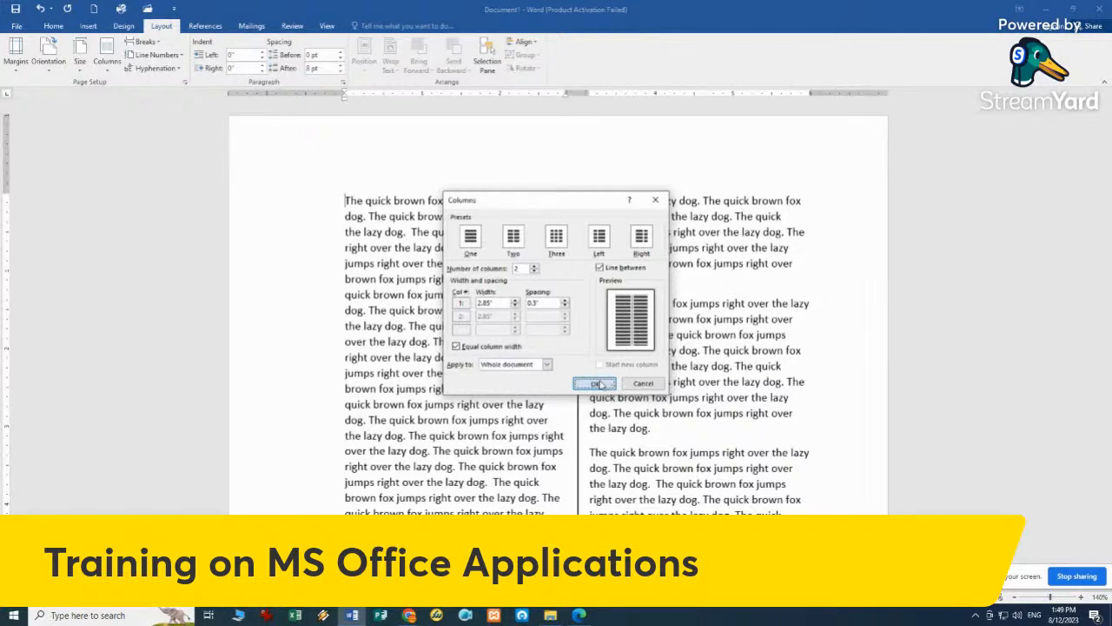
click(600, 384)
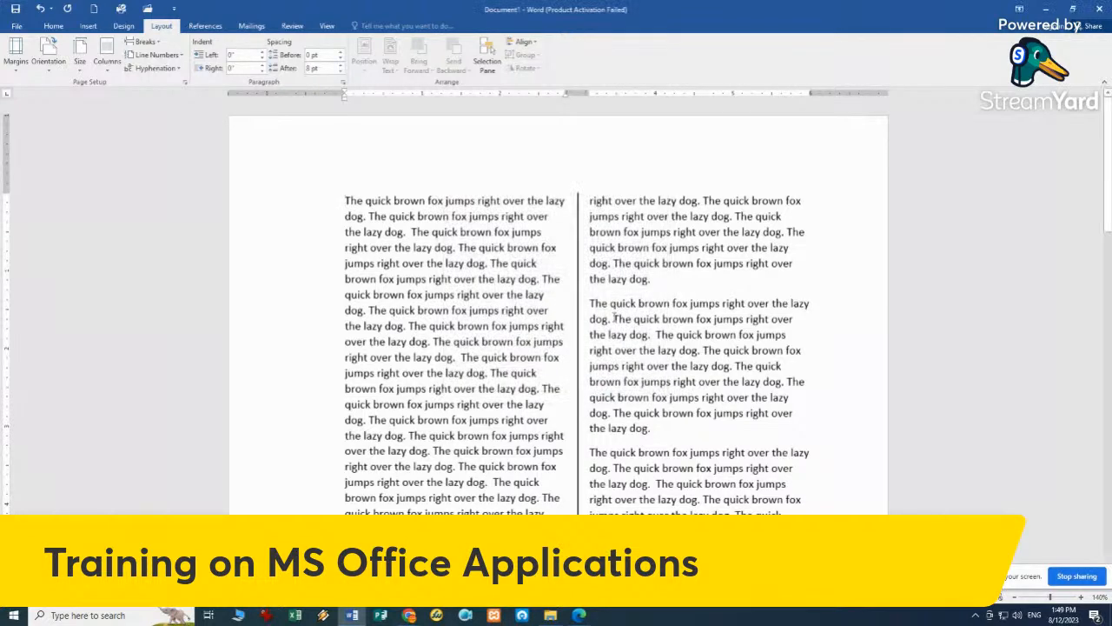
- Add an empty paragraph at the end of the document, after the last column text
scroll(550, 298, down, 10)
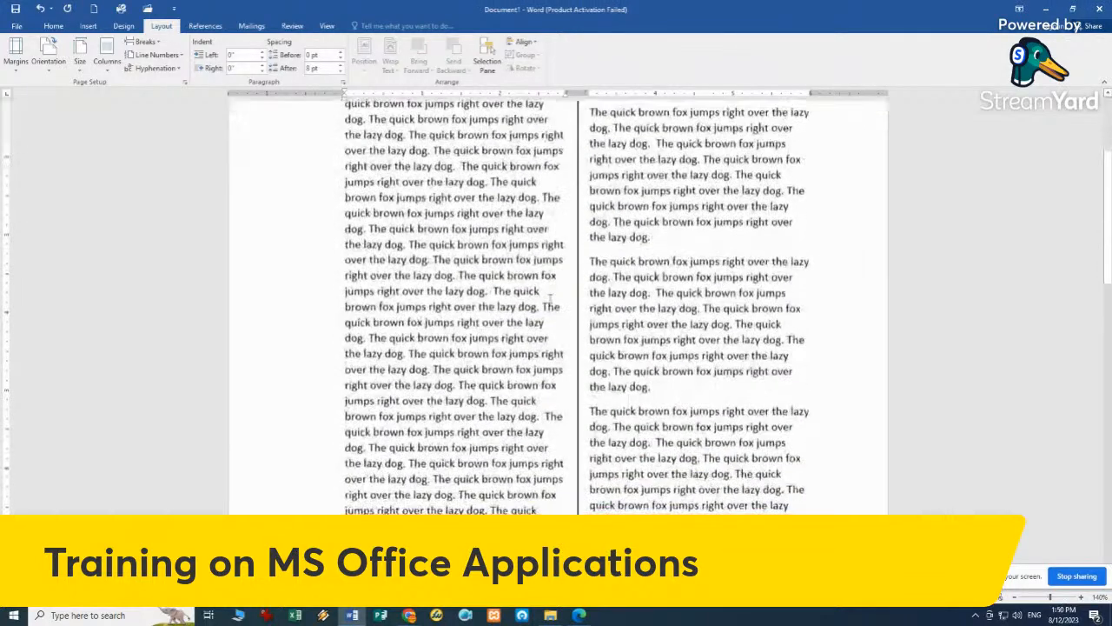
scroll(549, 298, down, 2)
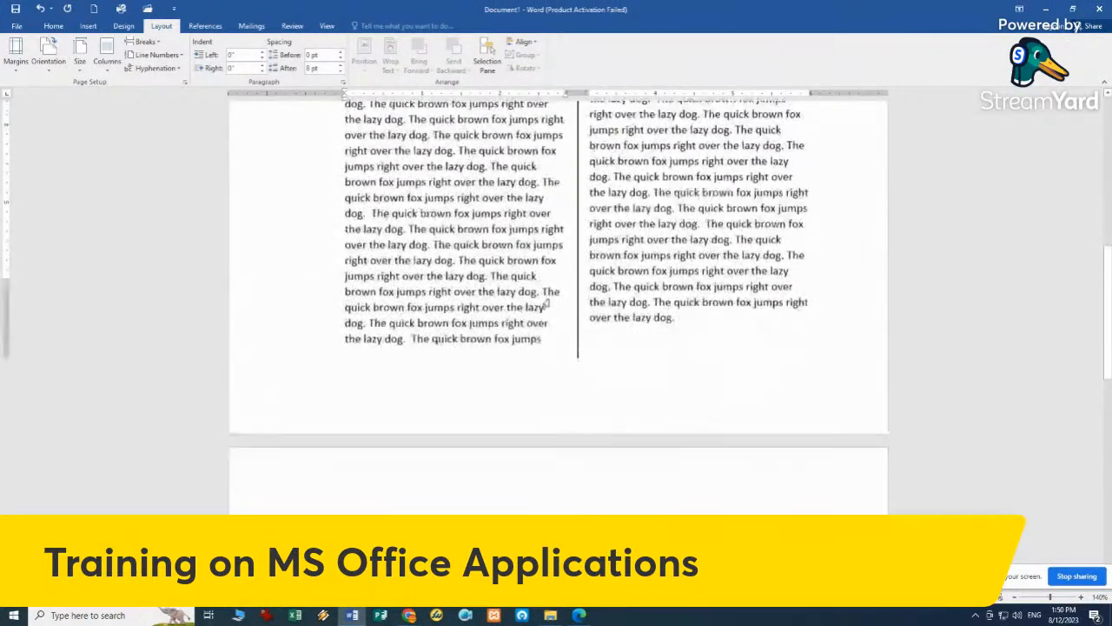
click(635, 254)
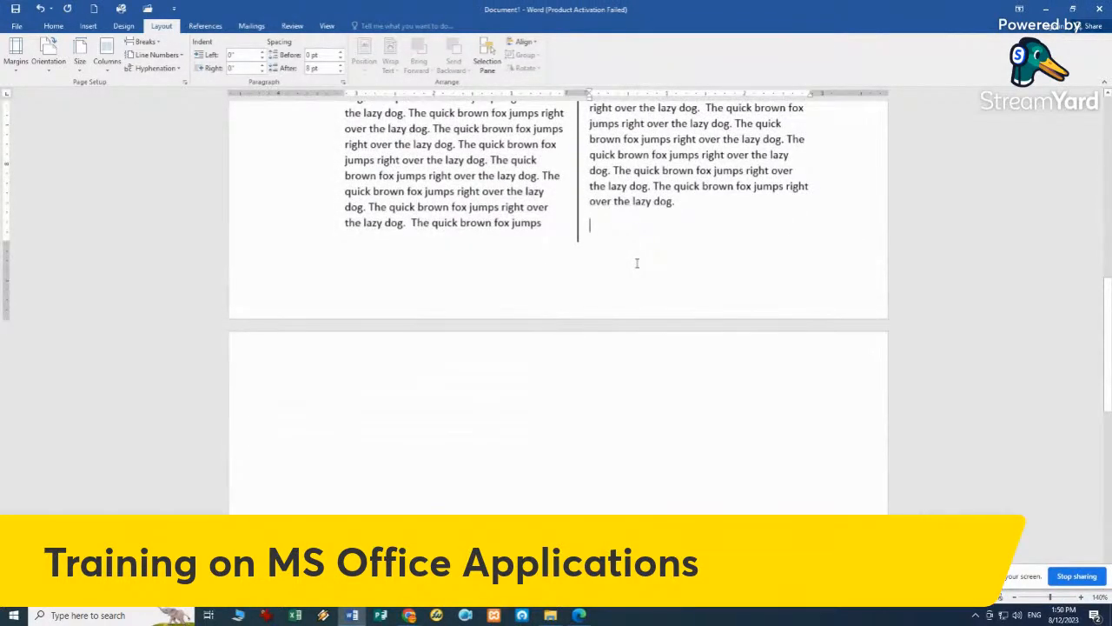
key(Return)
- Try the One column preset from the empty paragraph at the document's end, and undo it
click(108, 65)
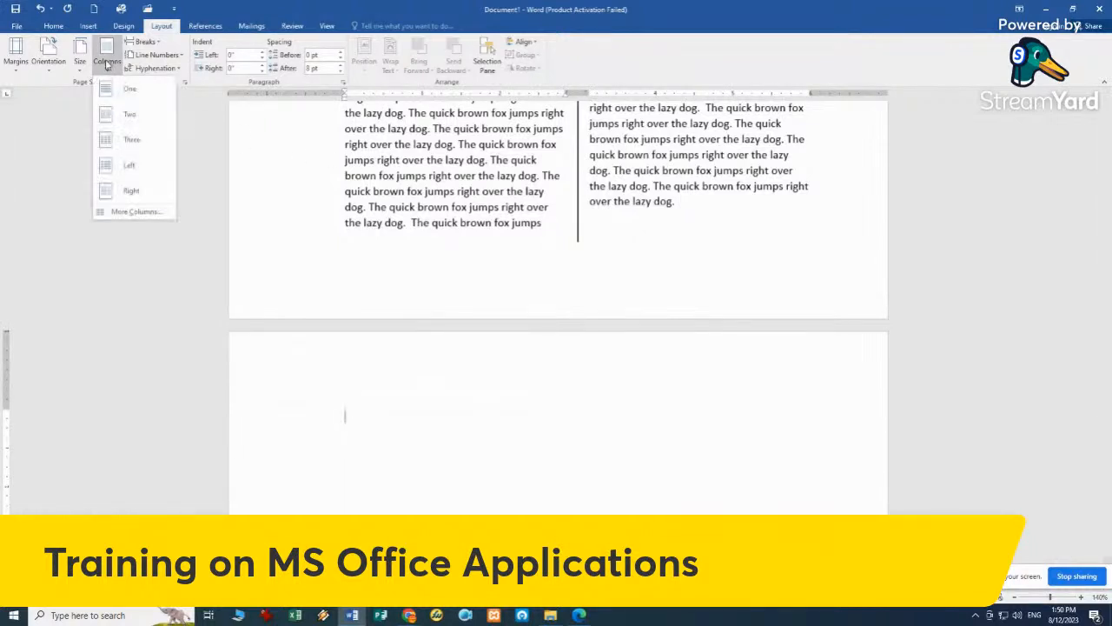
click(127, 90)
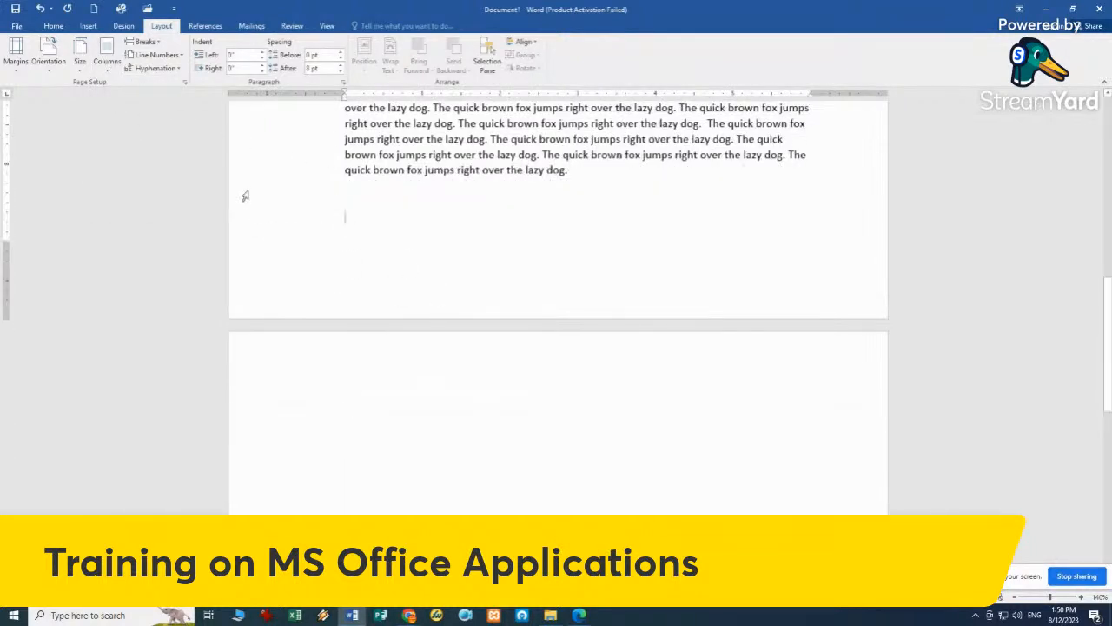
key(ctrl+z)
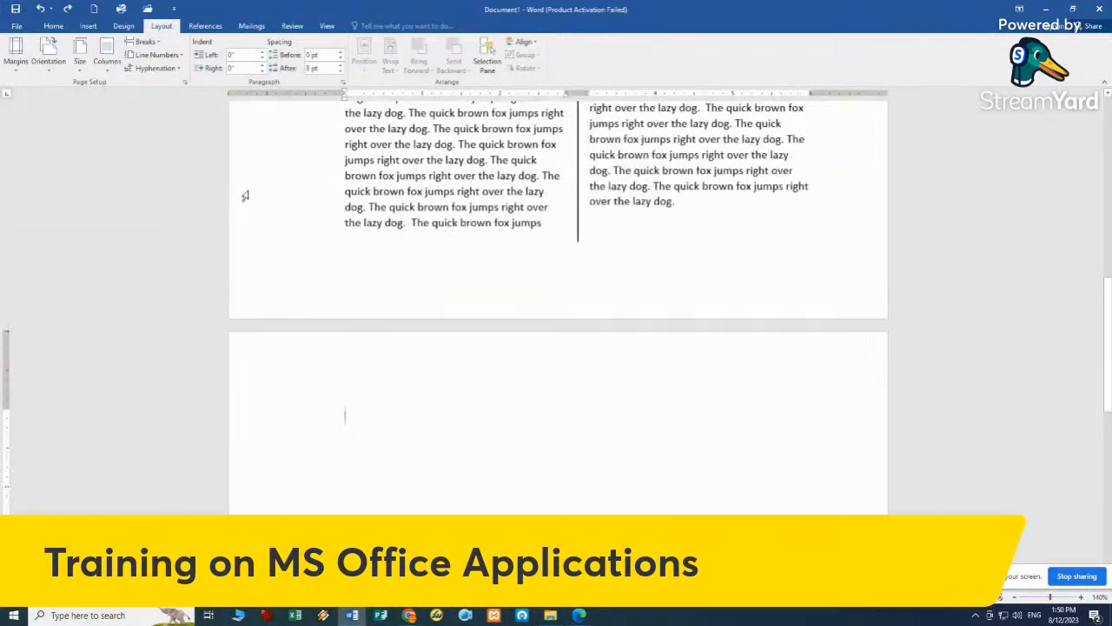
- Apply a one-column layout from the empty last paragraph onward, using the range This point forward
click(107, 65)
click(132, 213)
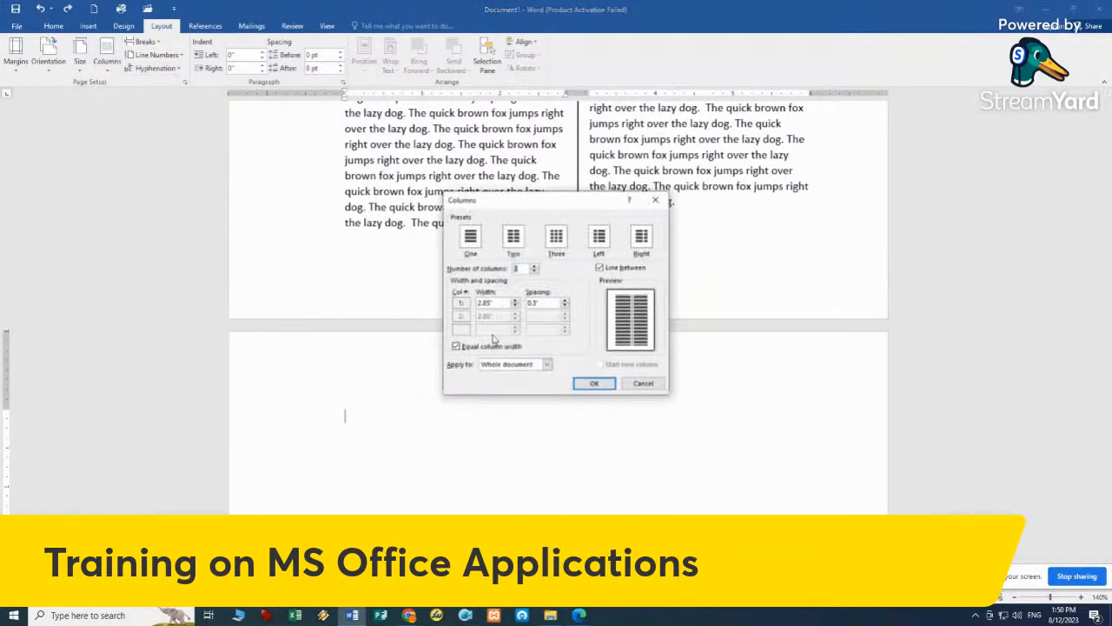
click(516, 365)
click(513, 388)
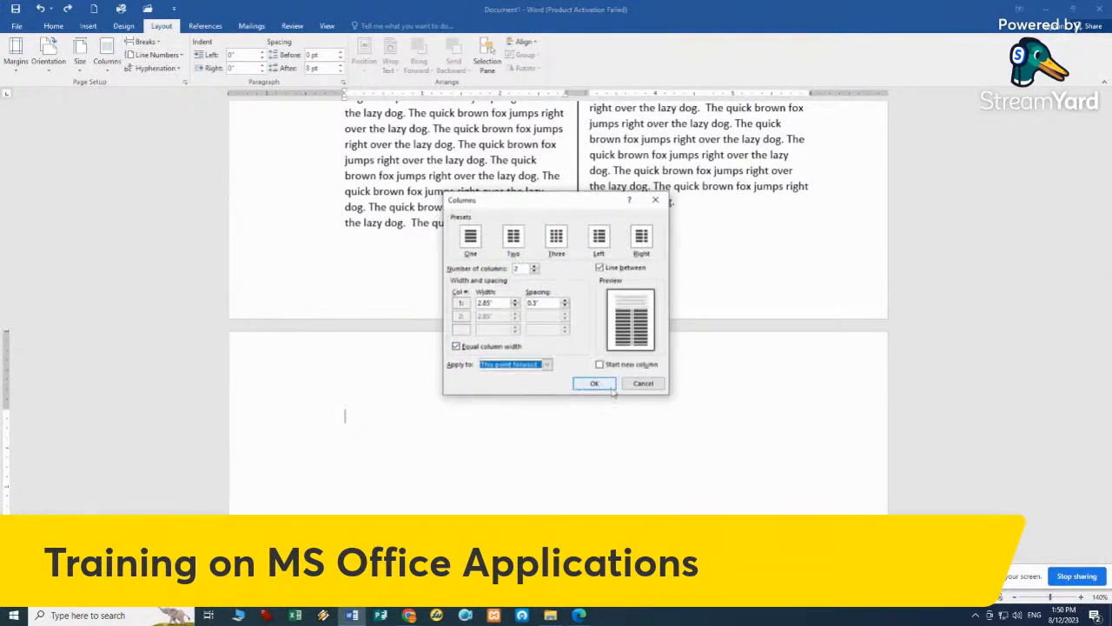
click(470, 237)
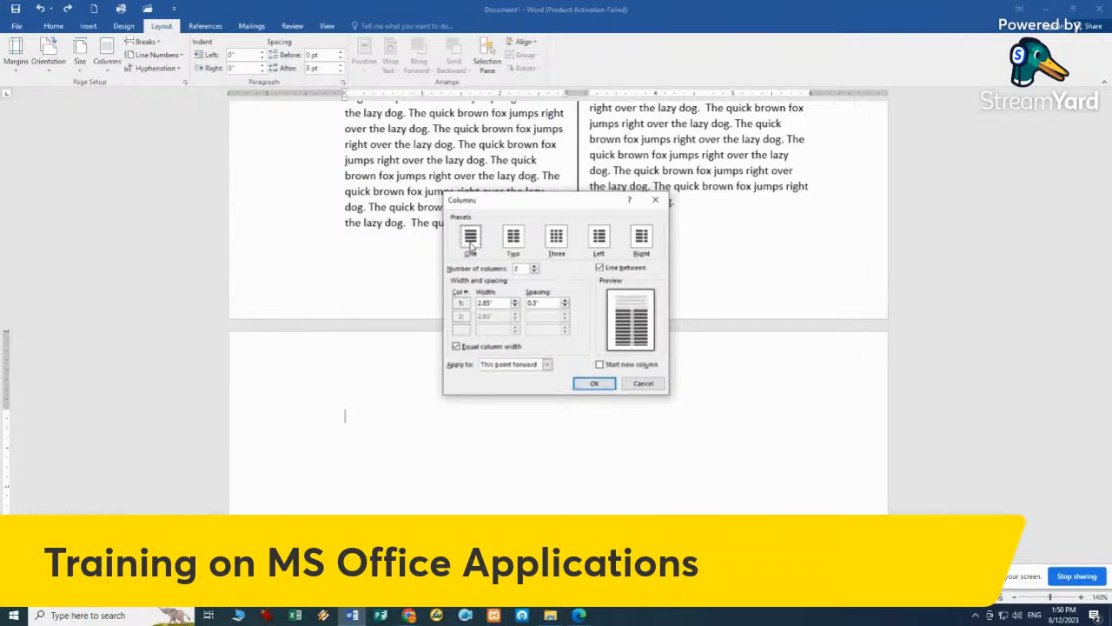
click(594, 383)
- Compare the two-column text with the one-column page after it, and review that section's column settings without changing them
scroll(621, 270, up, 15)
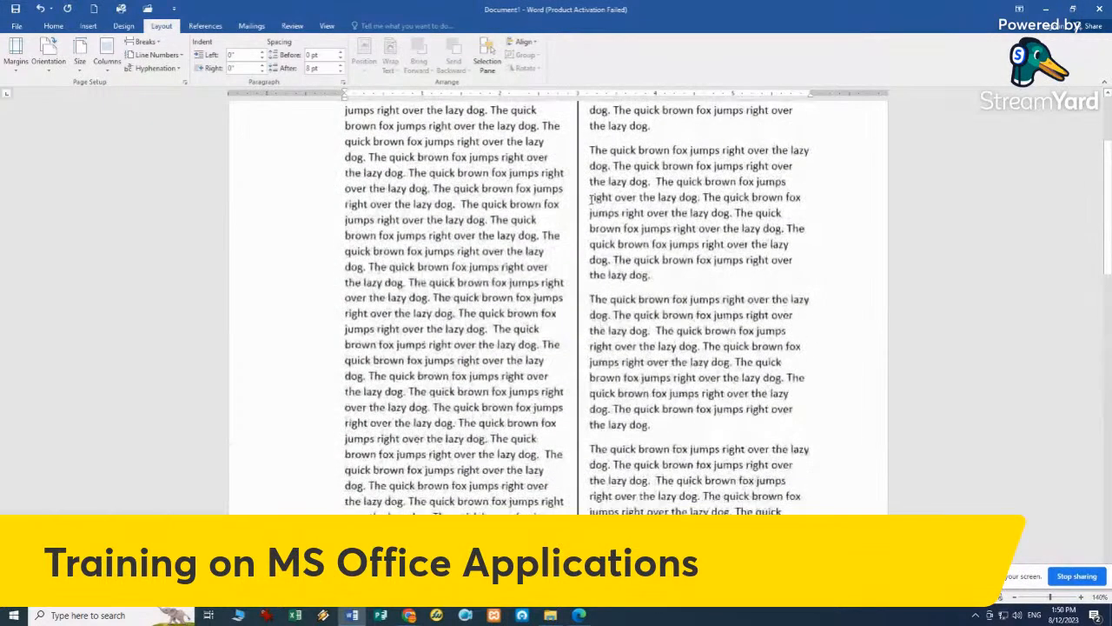
scroll(600, 263, down, 10)
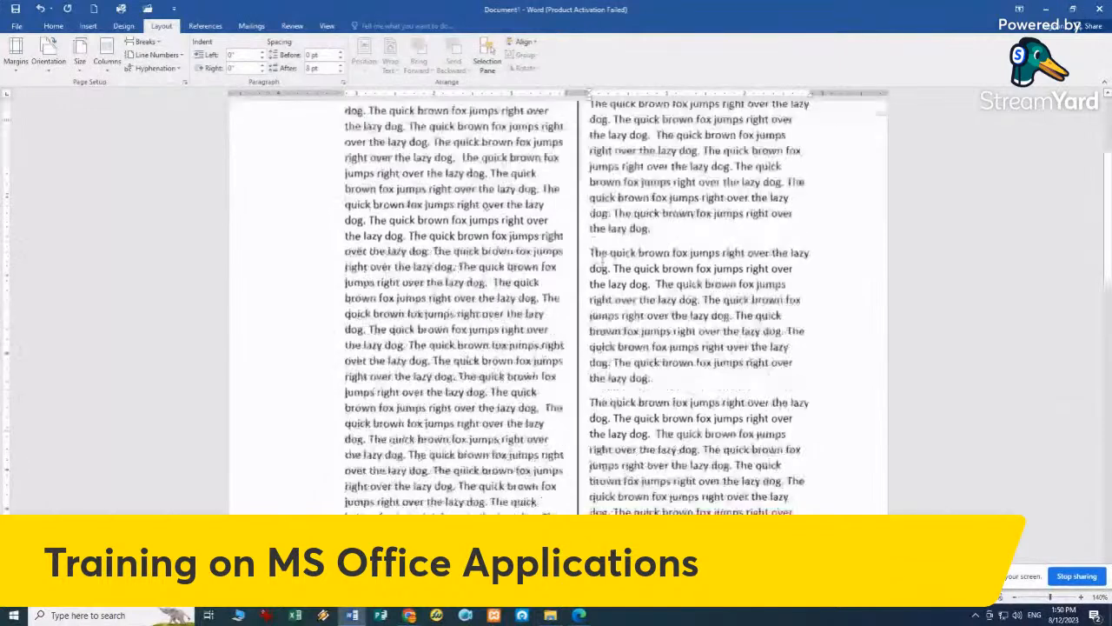
click(405, 461)
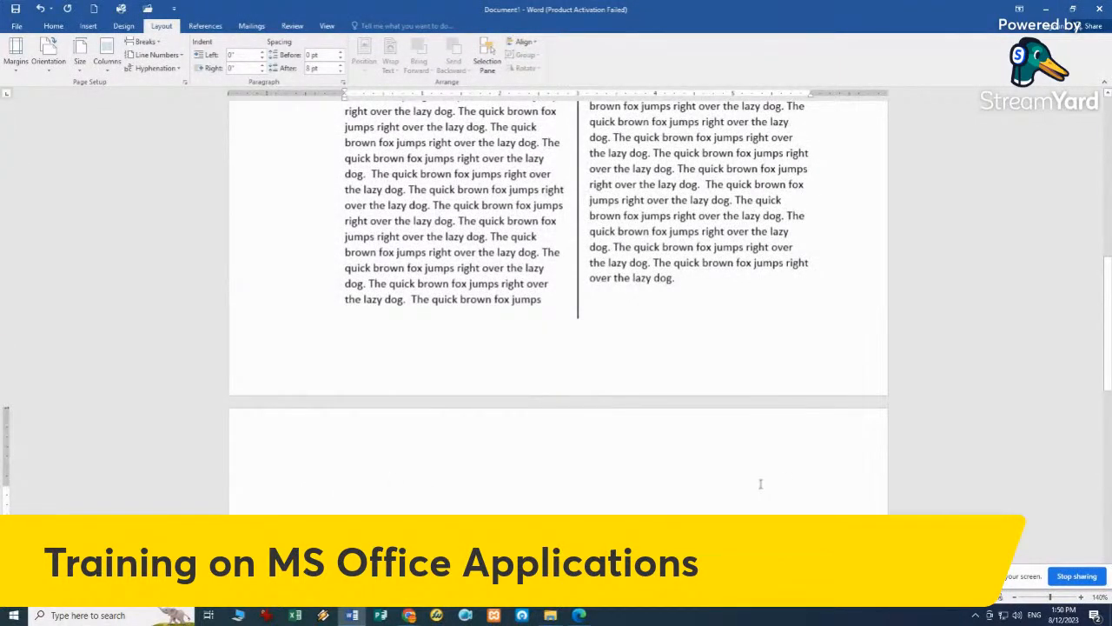
scroll(760, 483, up, 2)
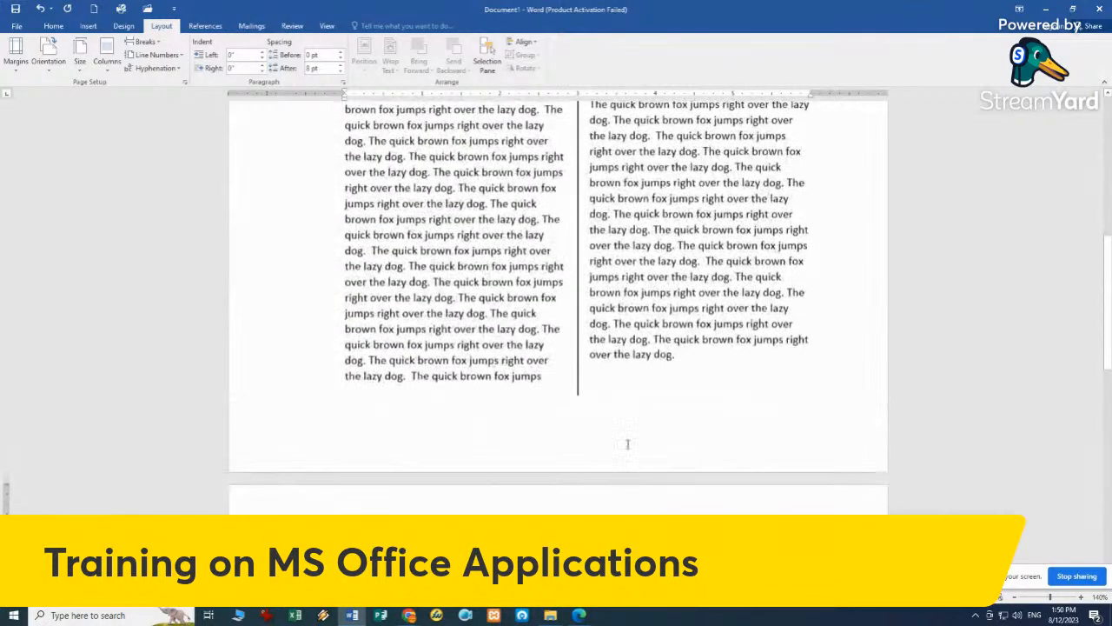
click(108, 68)
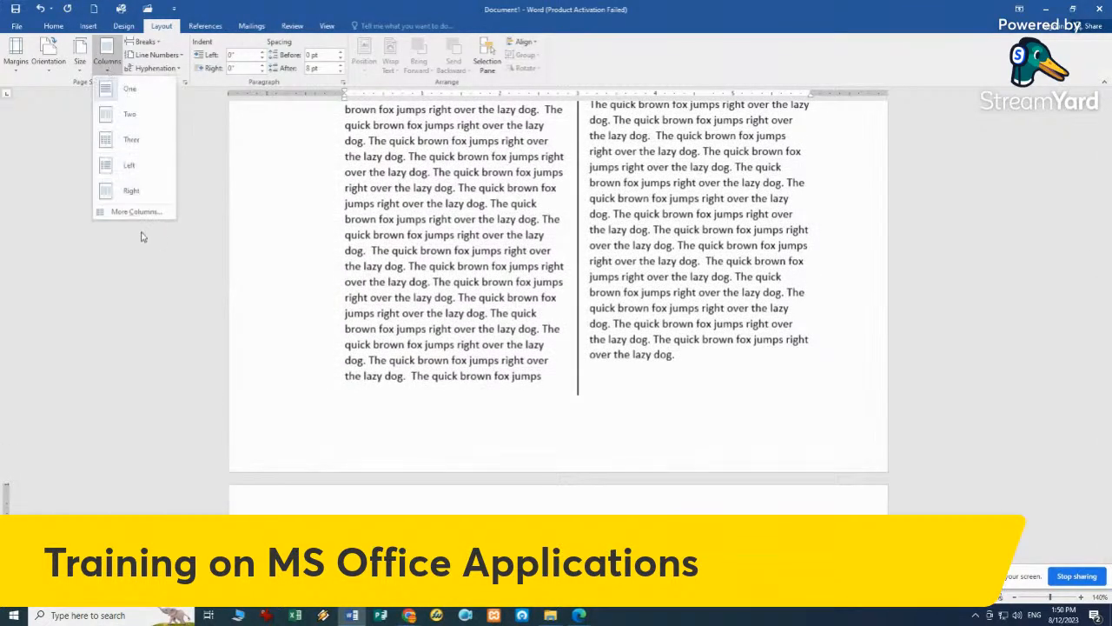
click(139, 212)
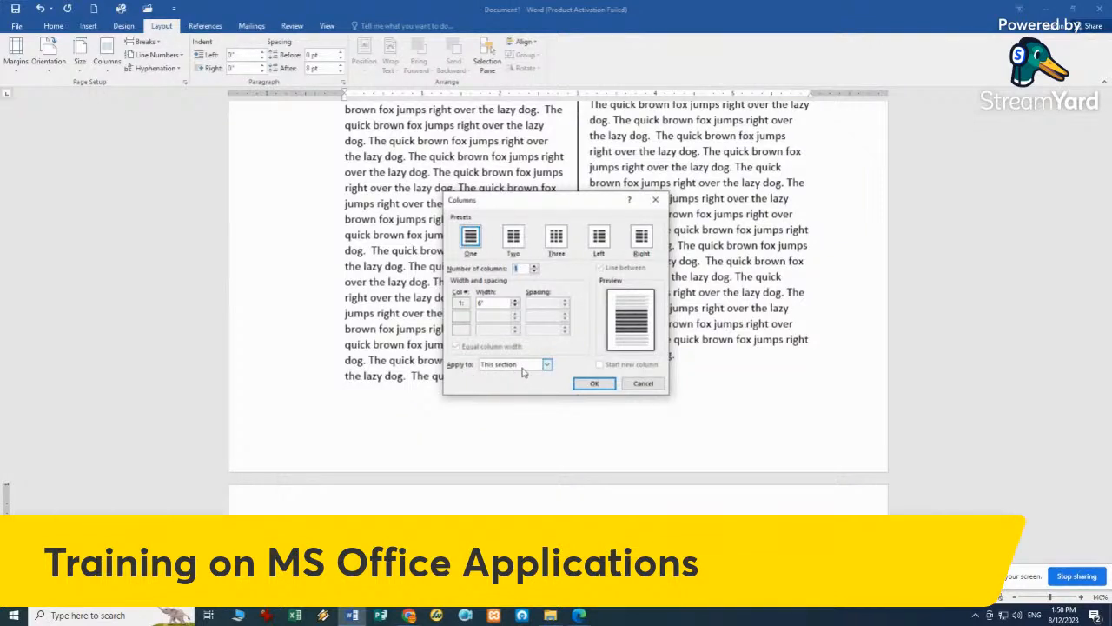
click(643, 384)
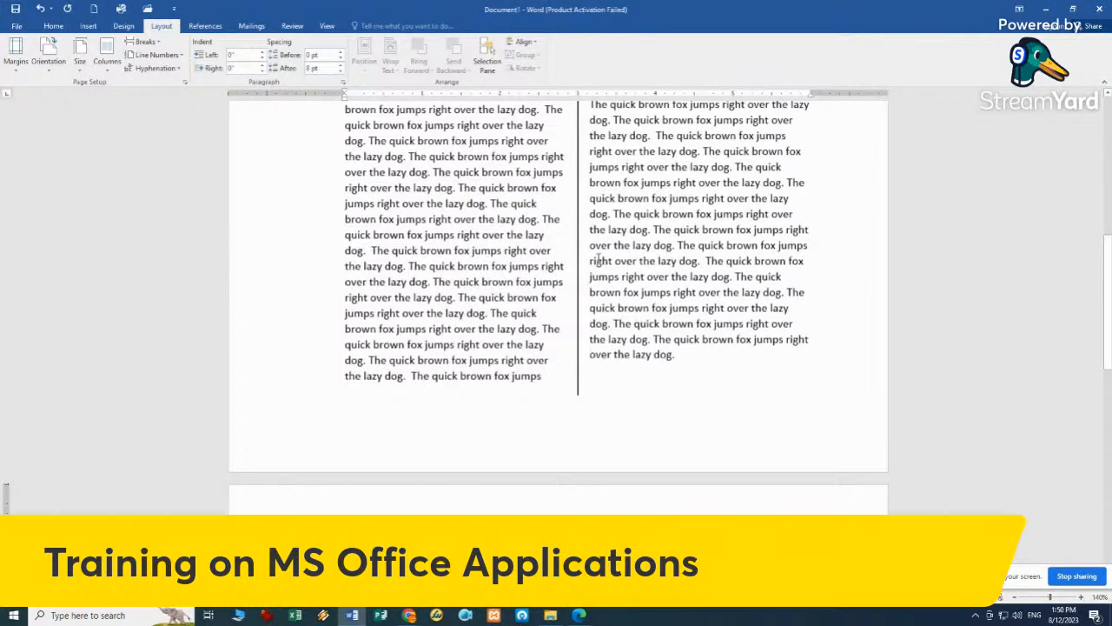
scroll(598, 257, down, 5)
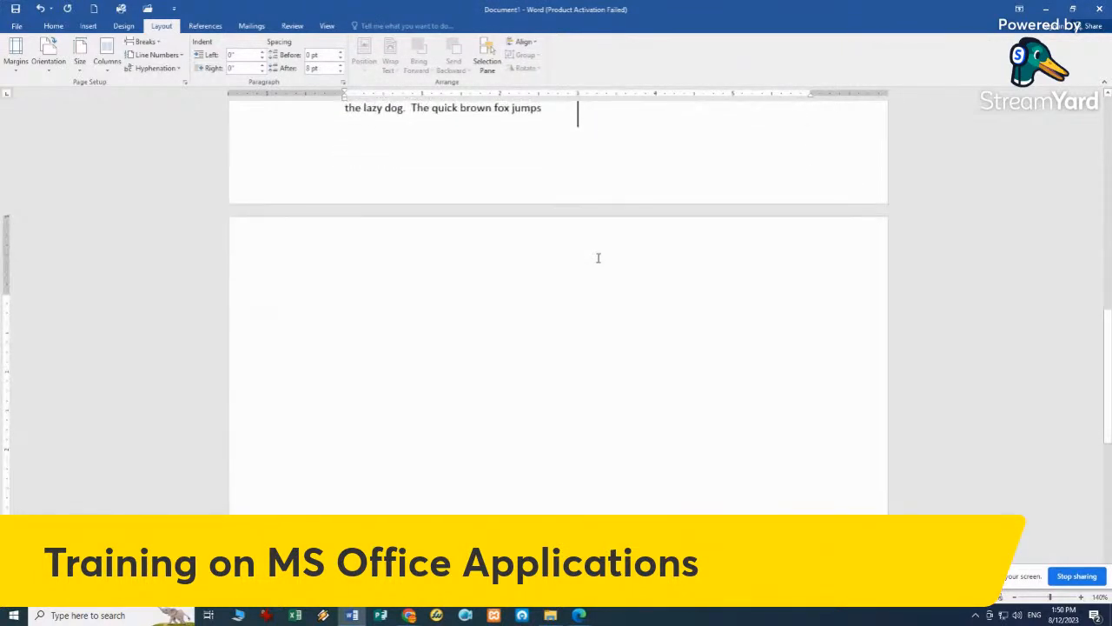
scroll(598, 257, up, 1)
- Insert a page break before the eighth line of the first page's first column, examine the resulting pages, and undo the break
scroll(515, 265, up, 15)
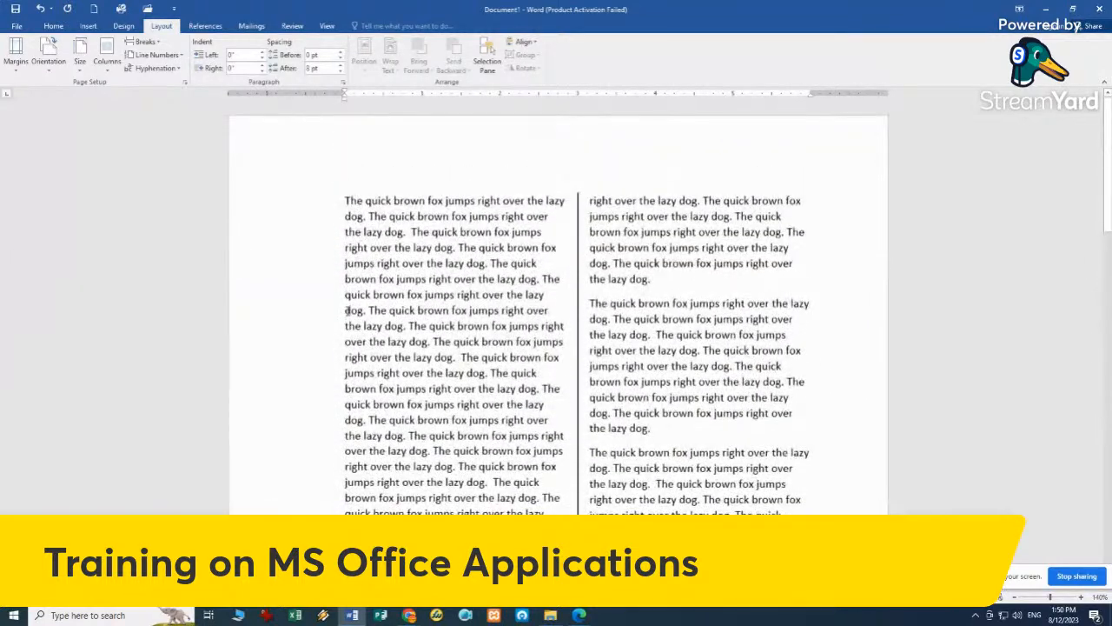
click(343, 310)
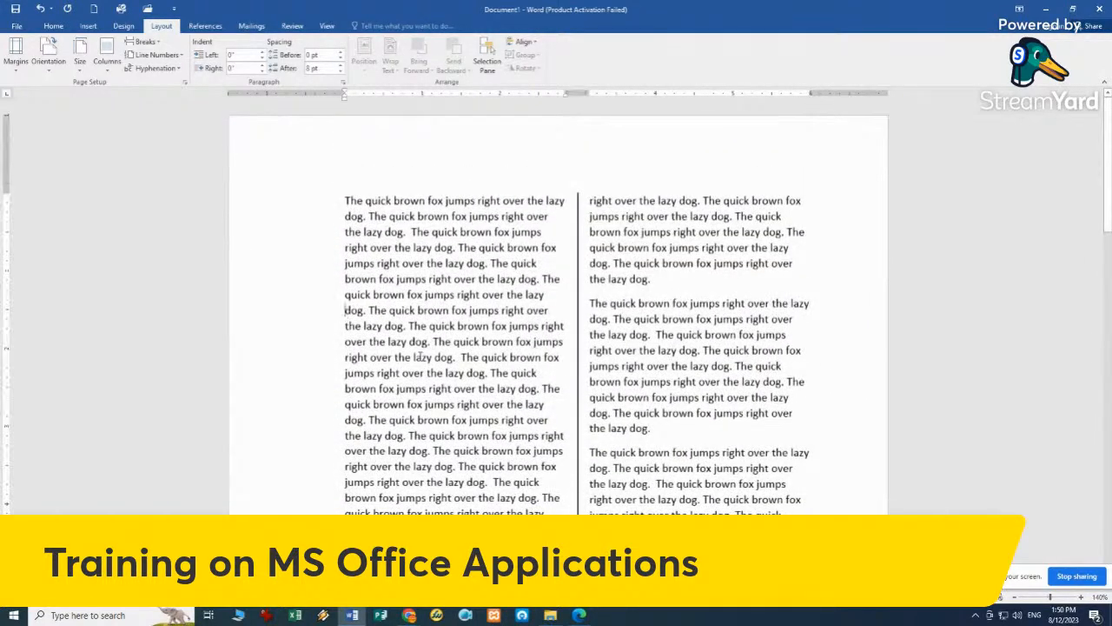
click(156, 45)
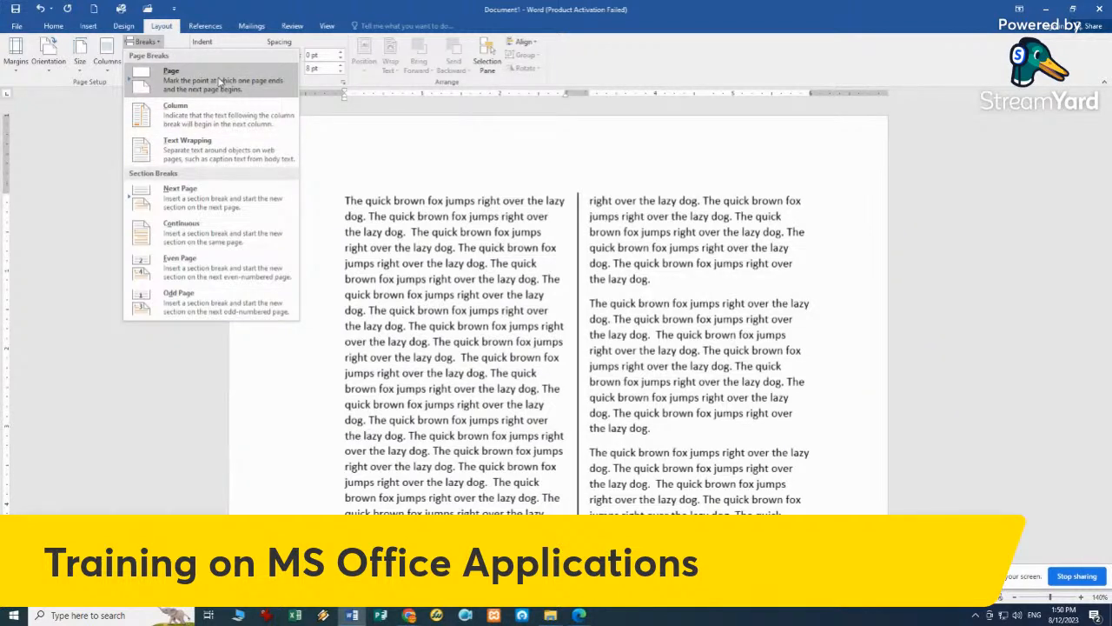
click(222, 81)
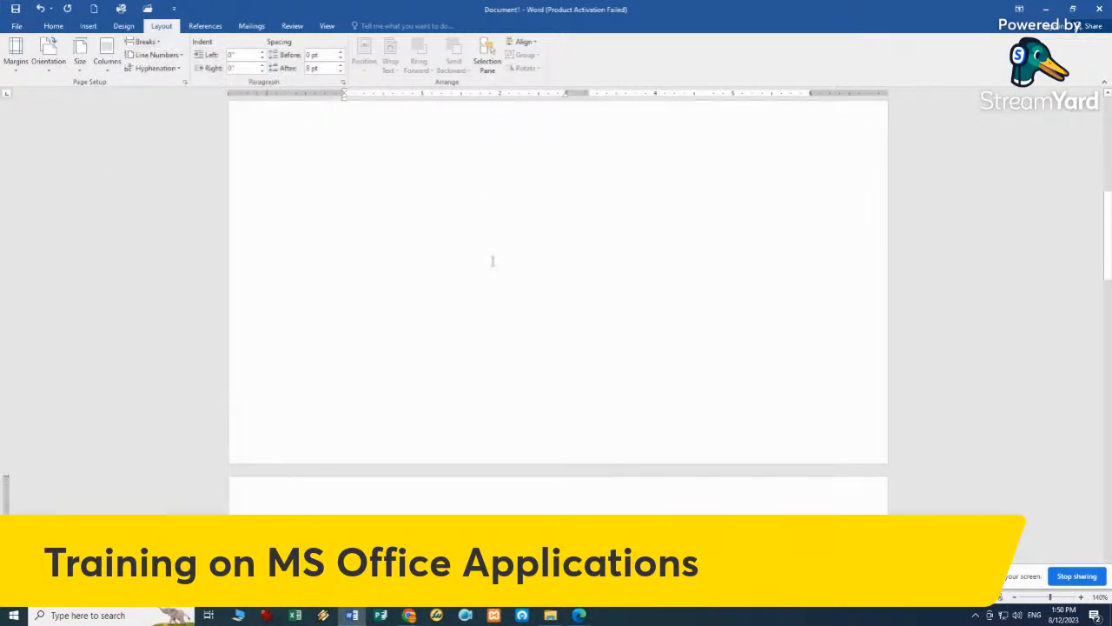
scroll(492, 261, up, 5)
scroll(492, 261, down, 6)
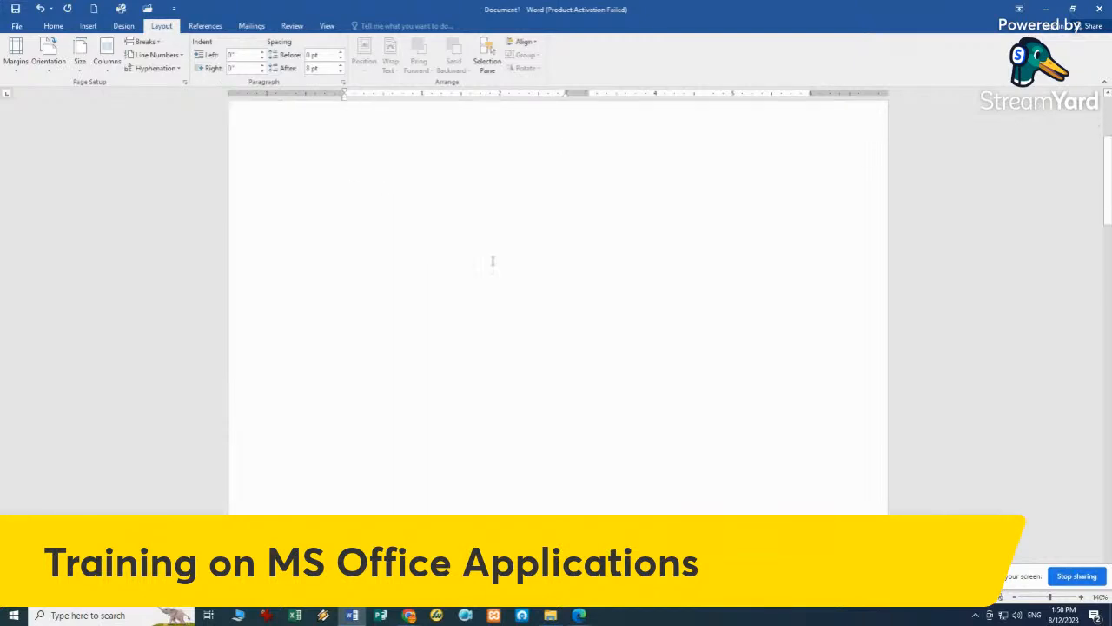
scroll(492, 260, down, 5)
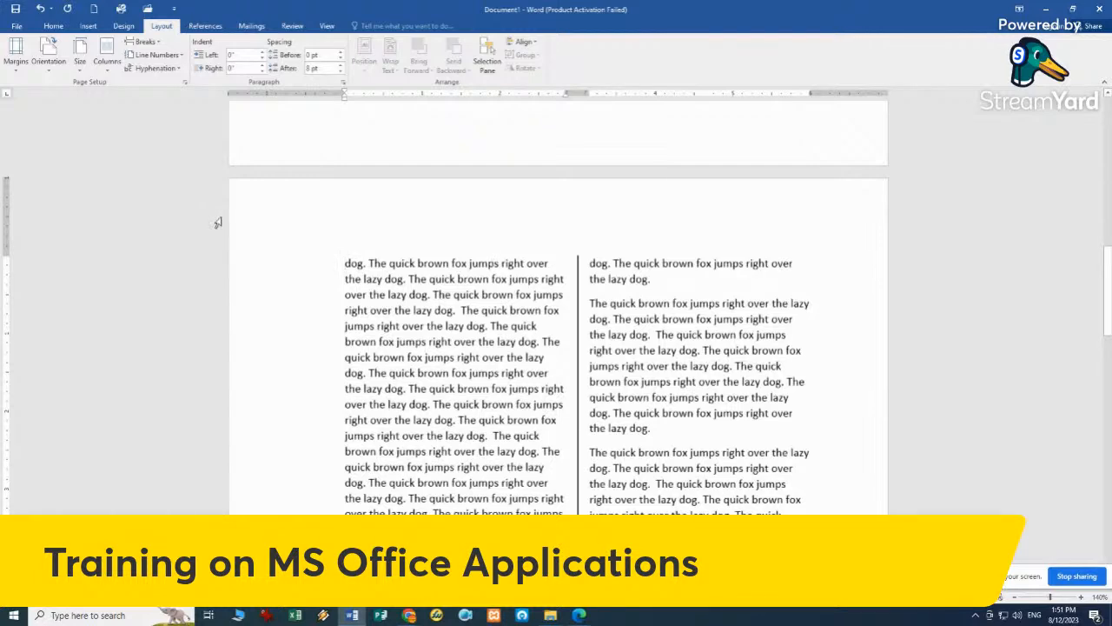
scroll(217, 224, up, 10)
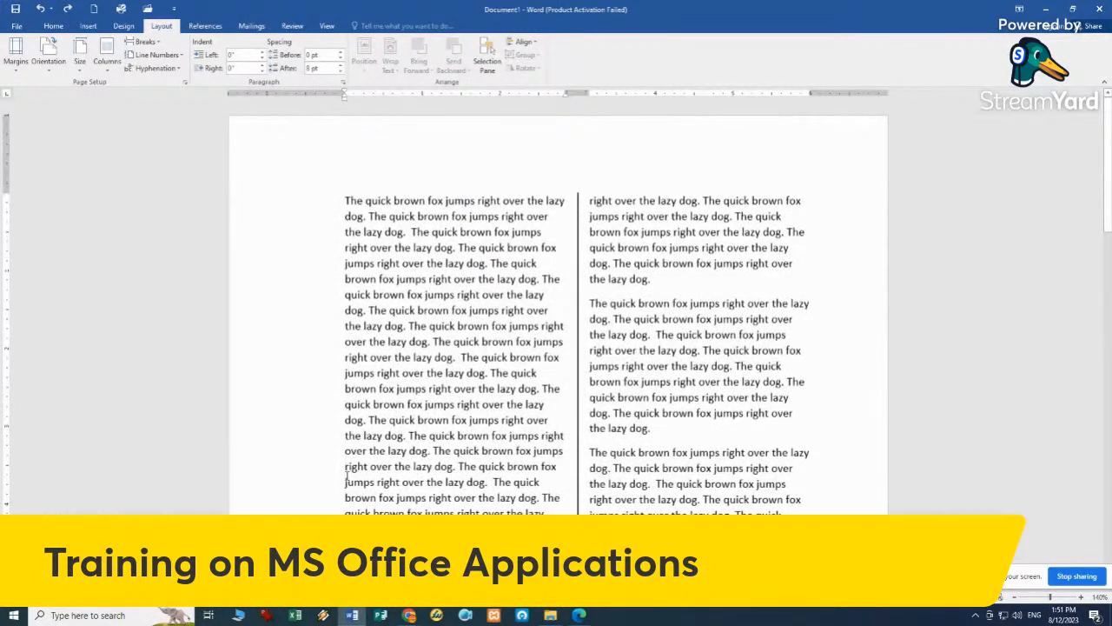
- Insert a page break before the eighteenth line of the first page's first column, and undo it
click(328, 472)
click(348, 473)
click(144, 42)
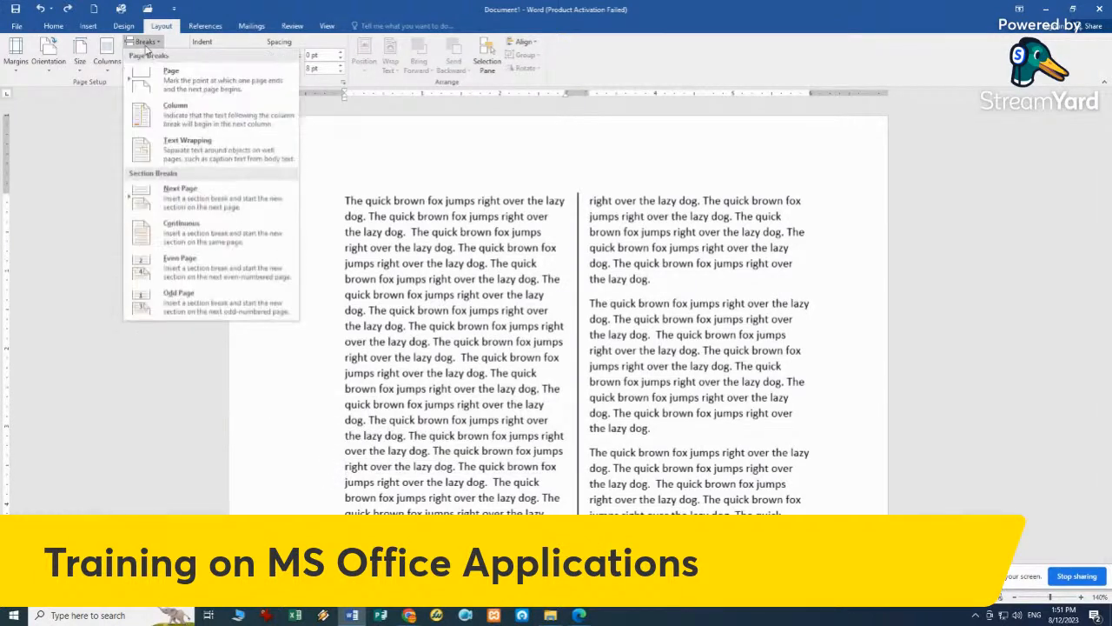
click(167, 73)
scroll(554, 310, up, 5)
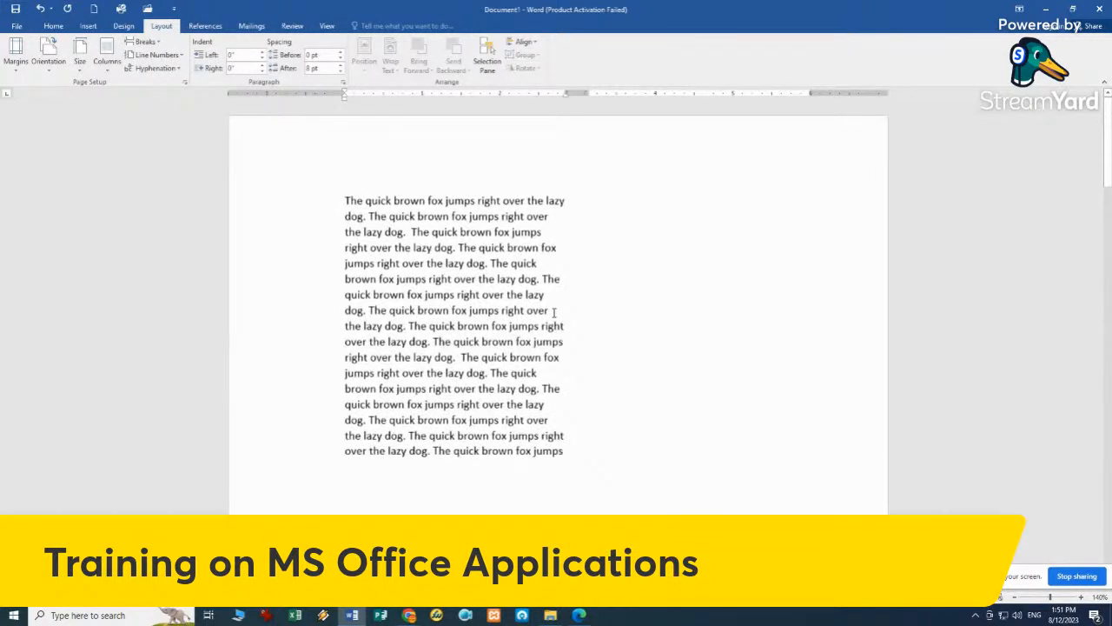
key(ctrl+z)
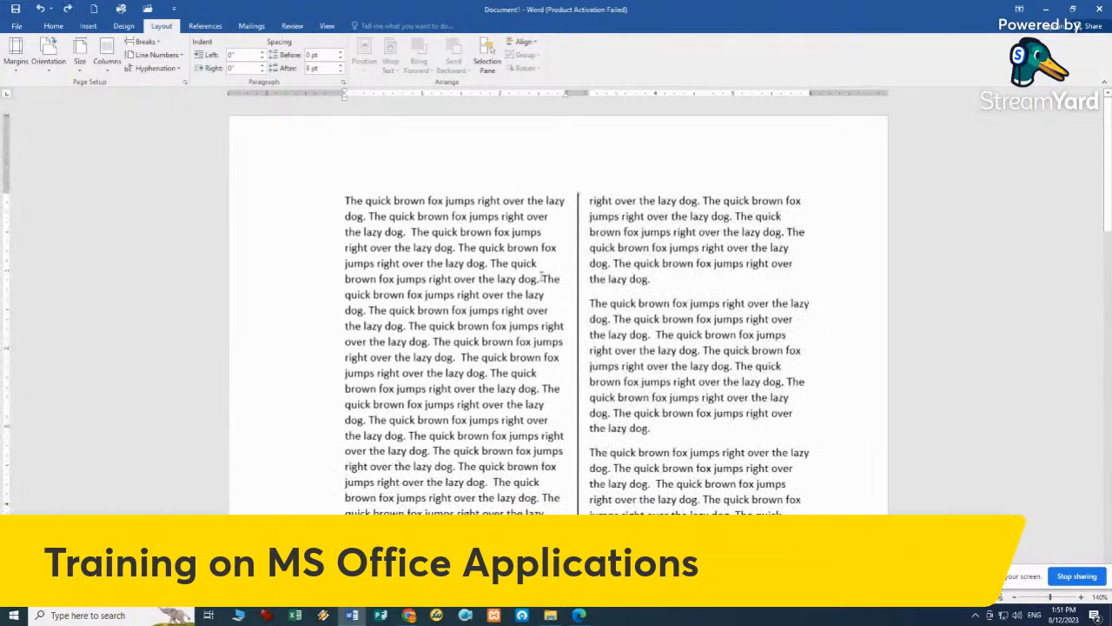
- Insert a column break before the eighteenth line of the first page's first column, examine the resulting text flow, and undo the break
click(155, 42)
click(190, 111)
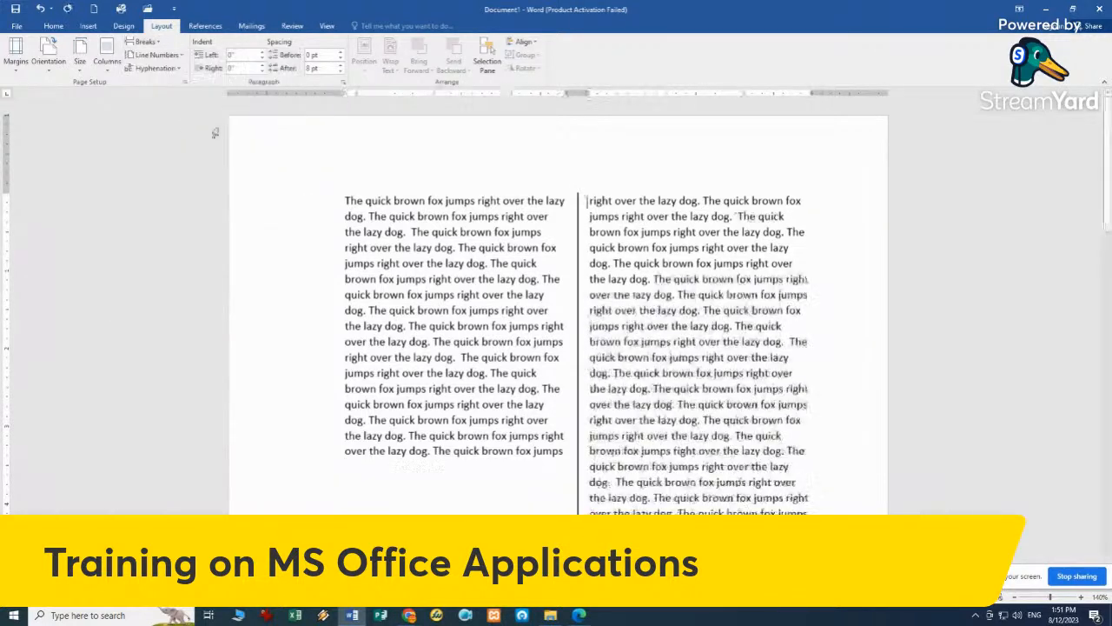
scroll(430, 304, down, 10)
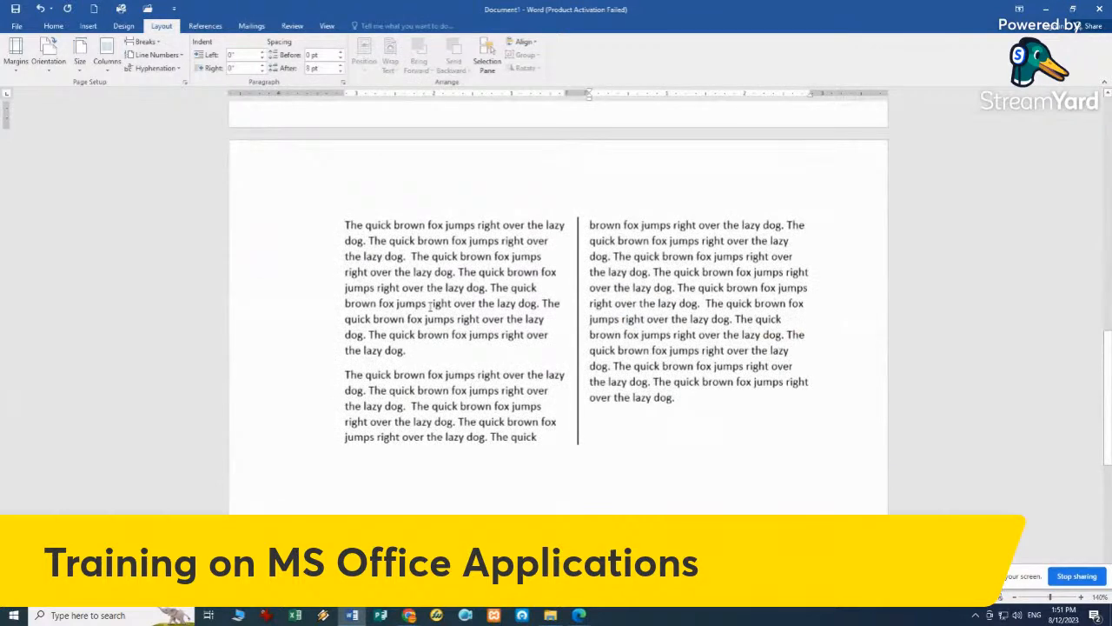
scroll(429, 306, up, 10)
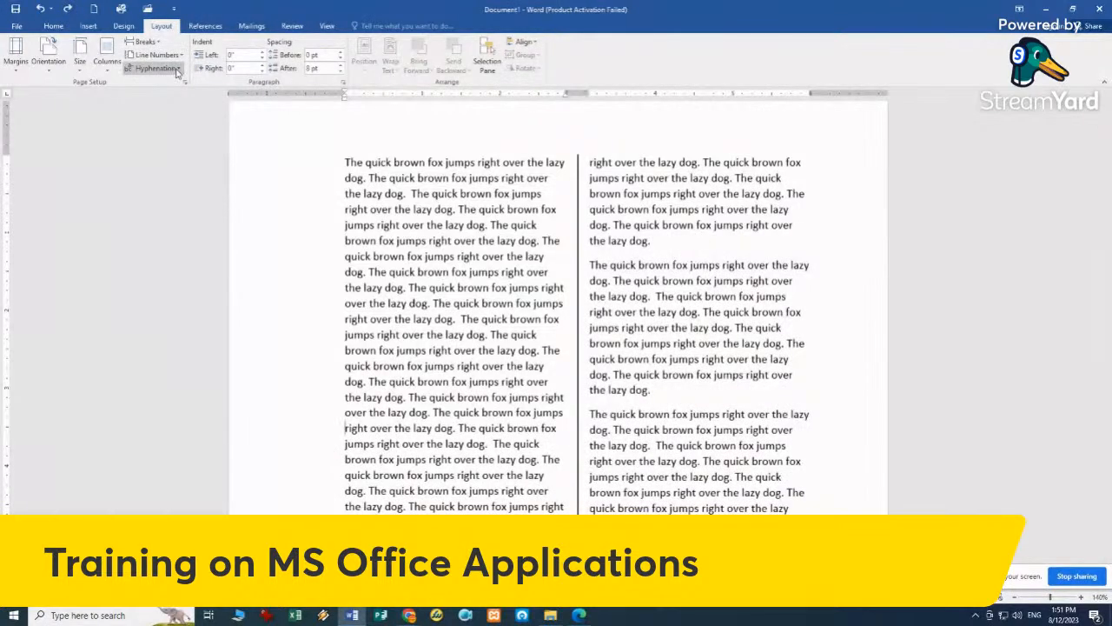
- Review the hyphenation settings, the line numbering choices and the available break types without changing anything
click(176, 69)
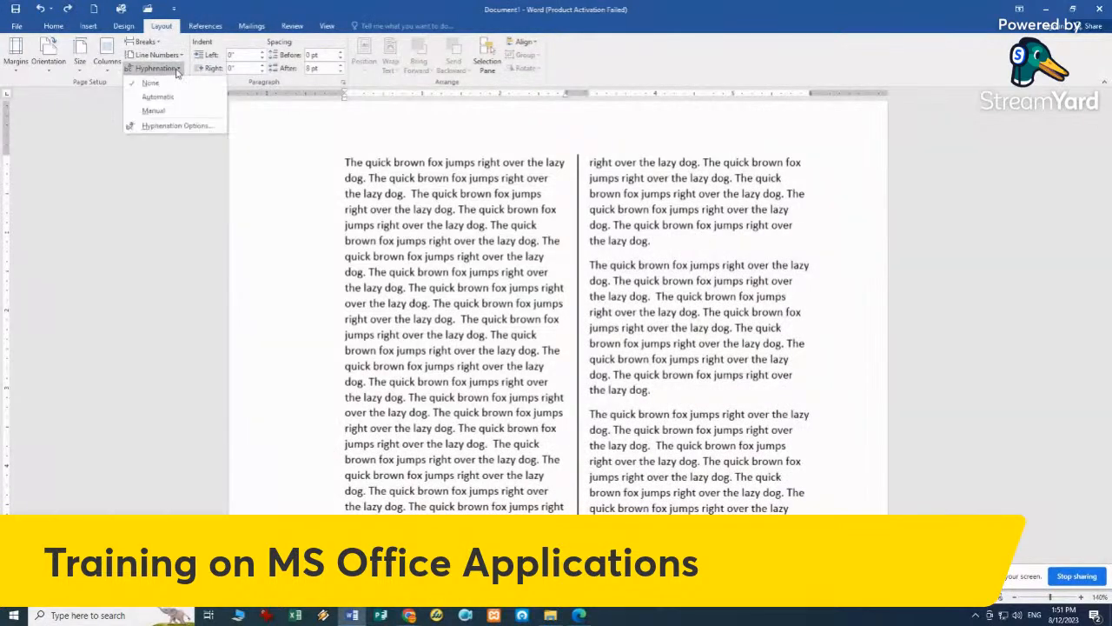
click(176, 126)
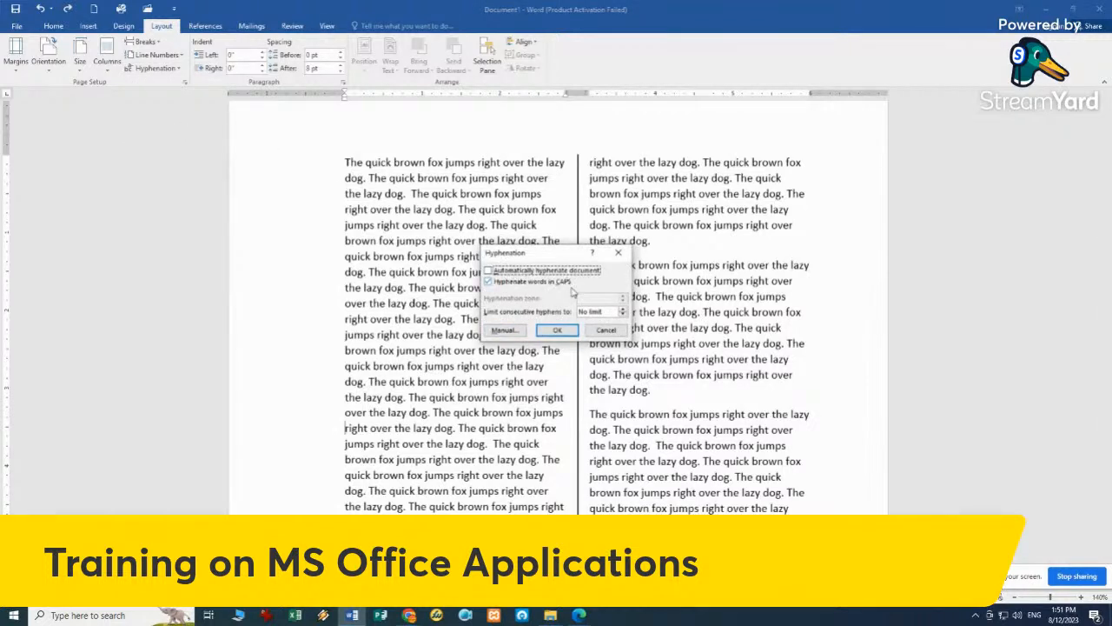
click(607, 331)
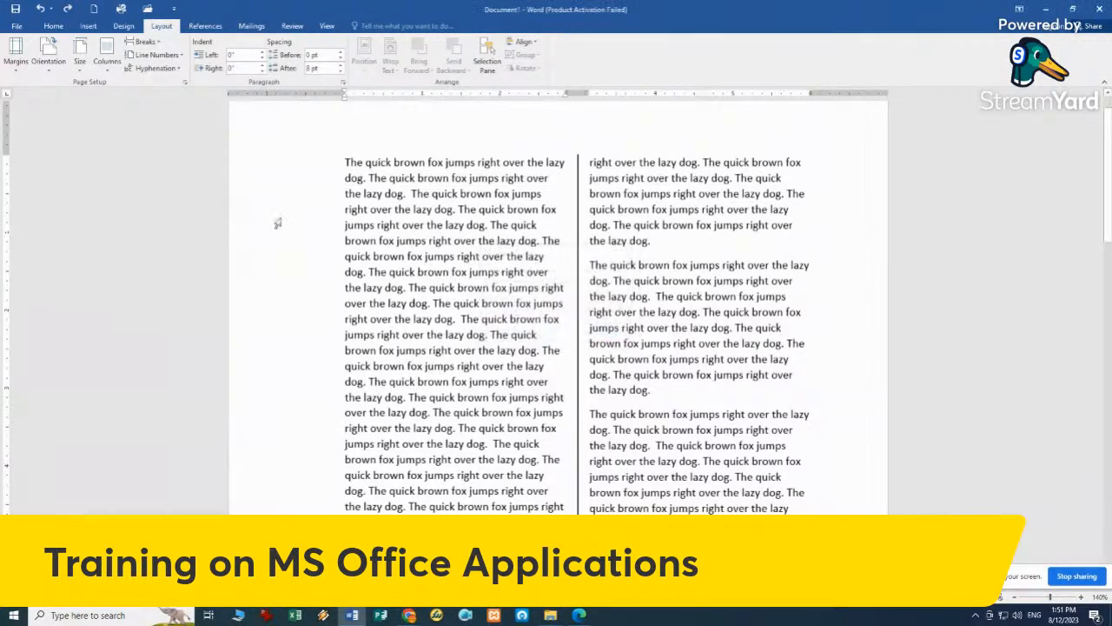
click(180, 68)
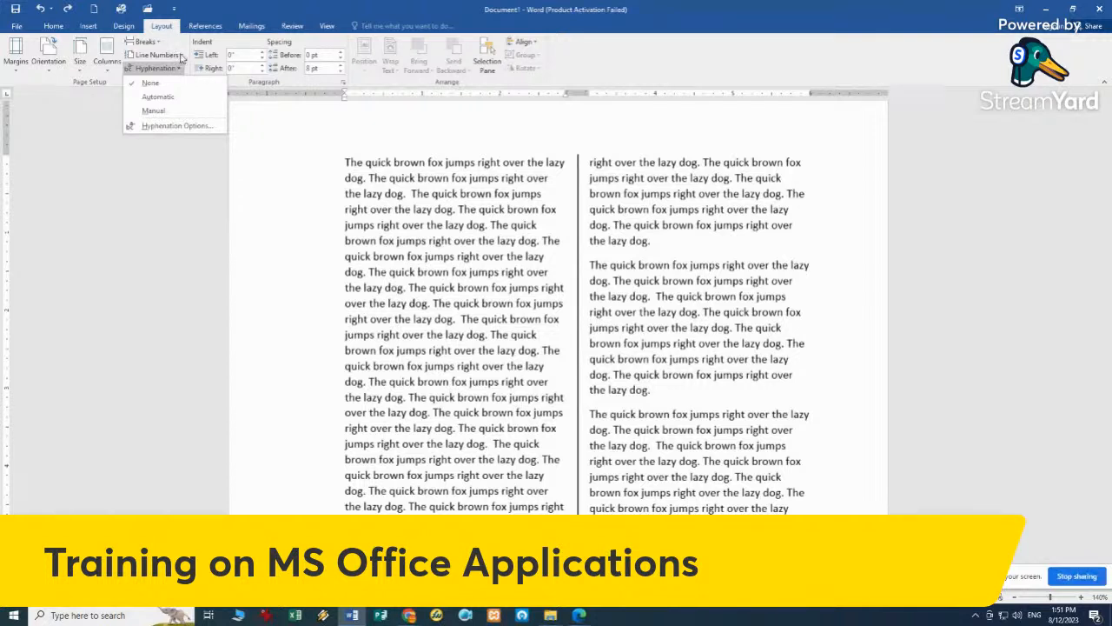
click(182, 56)
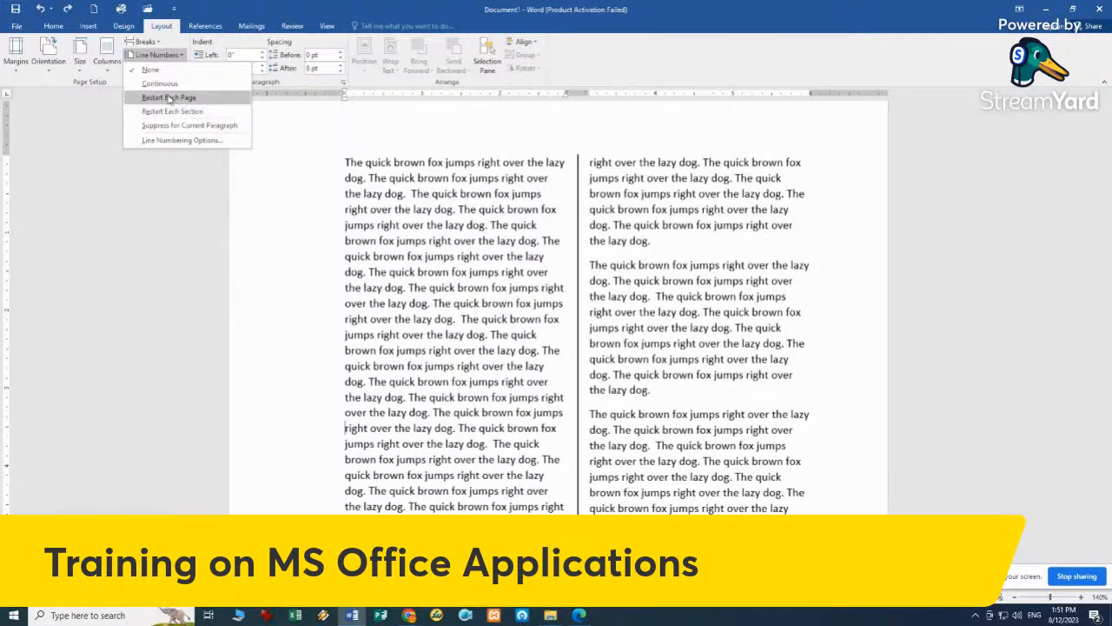
click(159, 47)
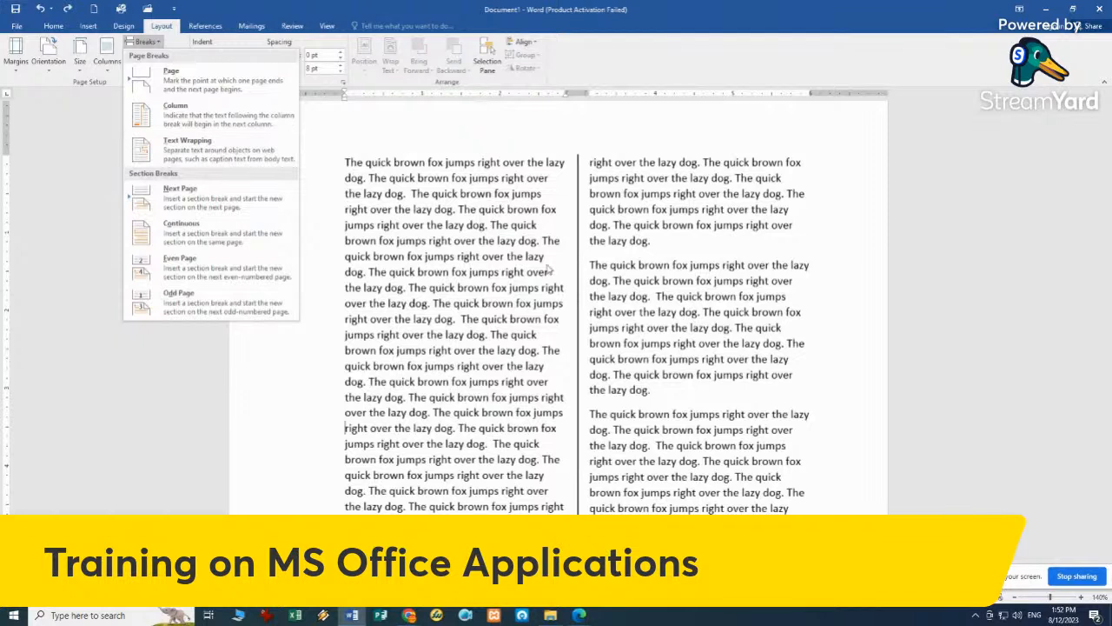
- Insert a text wrapping break at the end of the paragraph that finishes in the first page's second column, and remove it
click(654, 247)
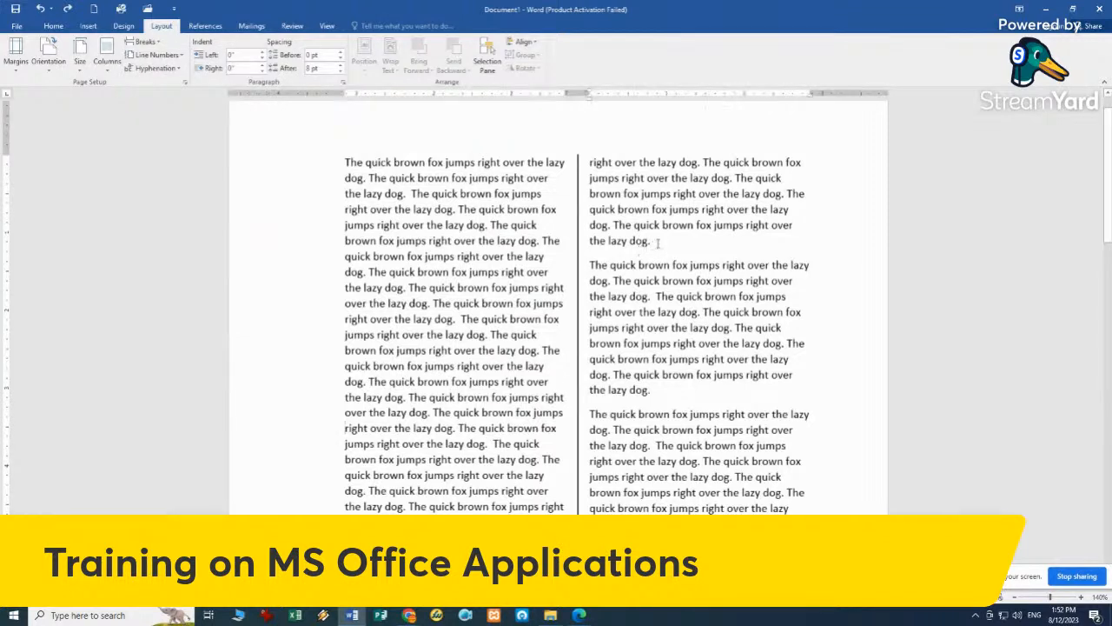
click(146, 41)
click(183, 149)
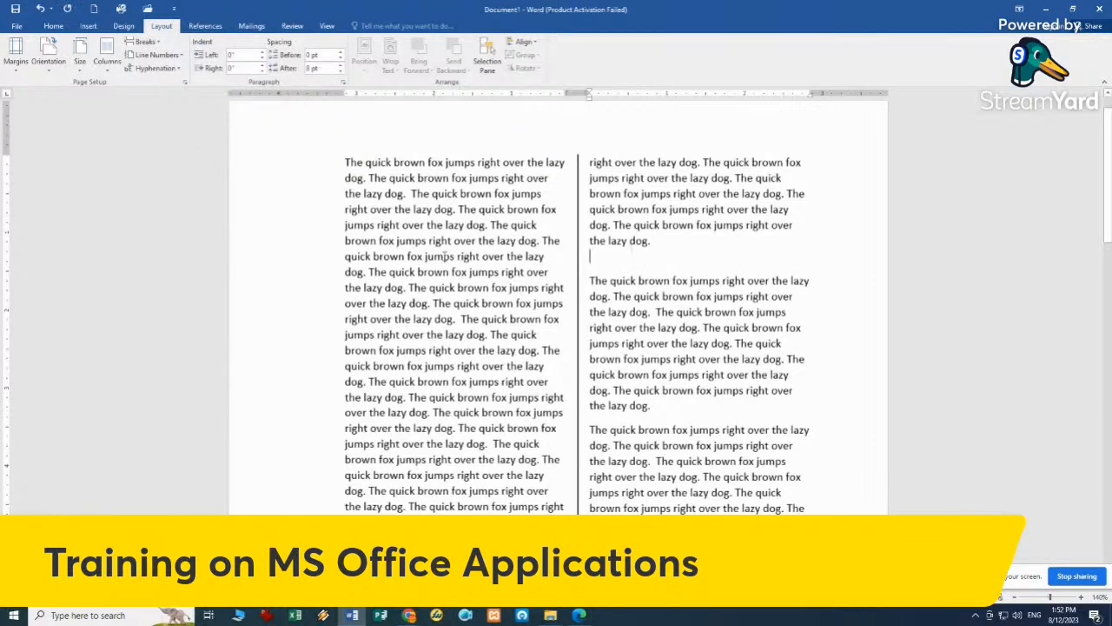
key(BackSpace)
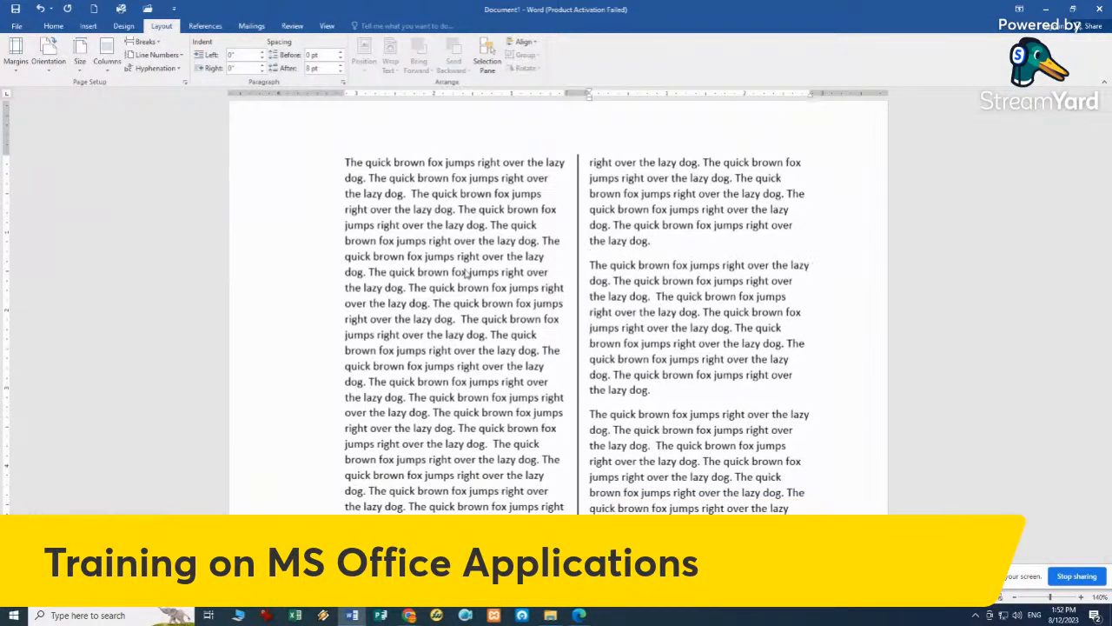
- Insert a Next Page section break after the paragraph that finishes in the first page's second column, and undo it
click(145, 41)
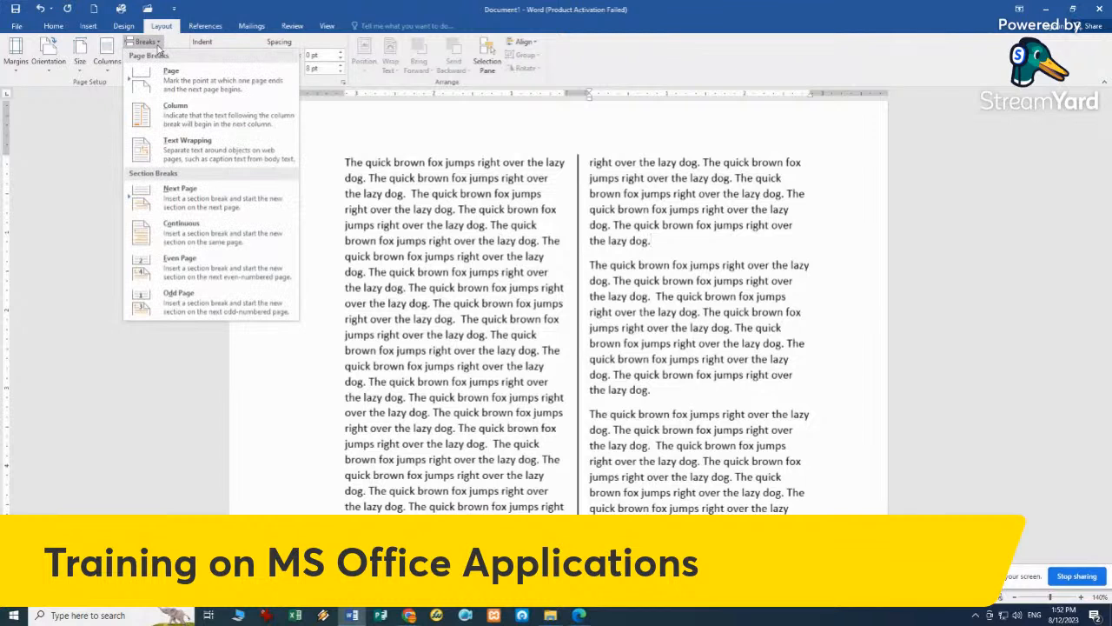
click(217, 203)
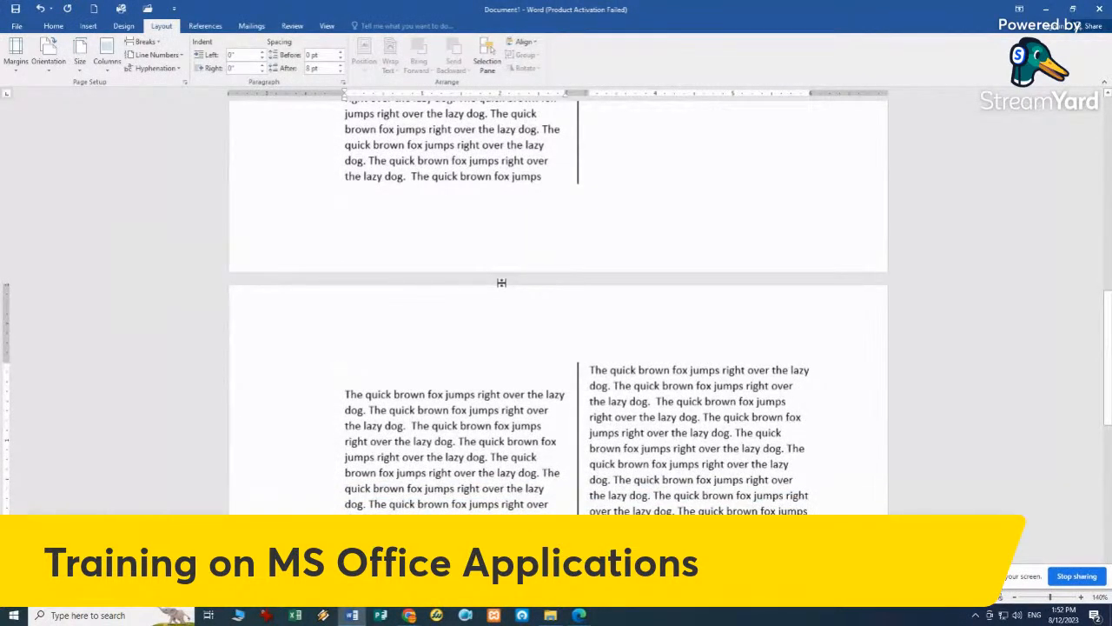
double_click(501, 283)
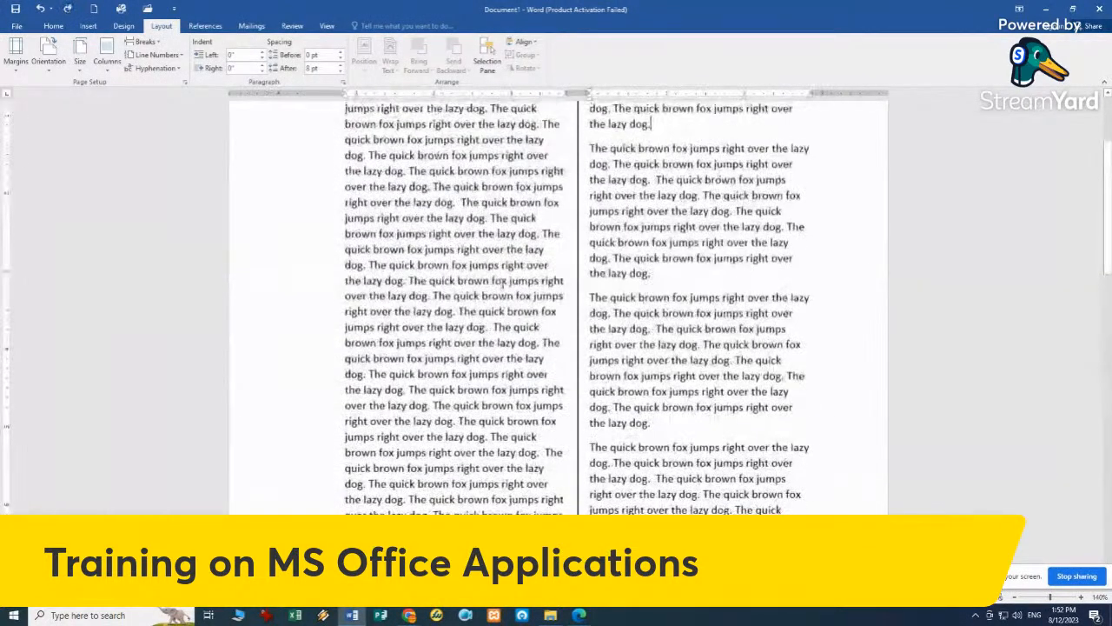
- Insert a Continuous section break after the paragraph that finishes in the first page's second column, and undo it
click(144, 44)
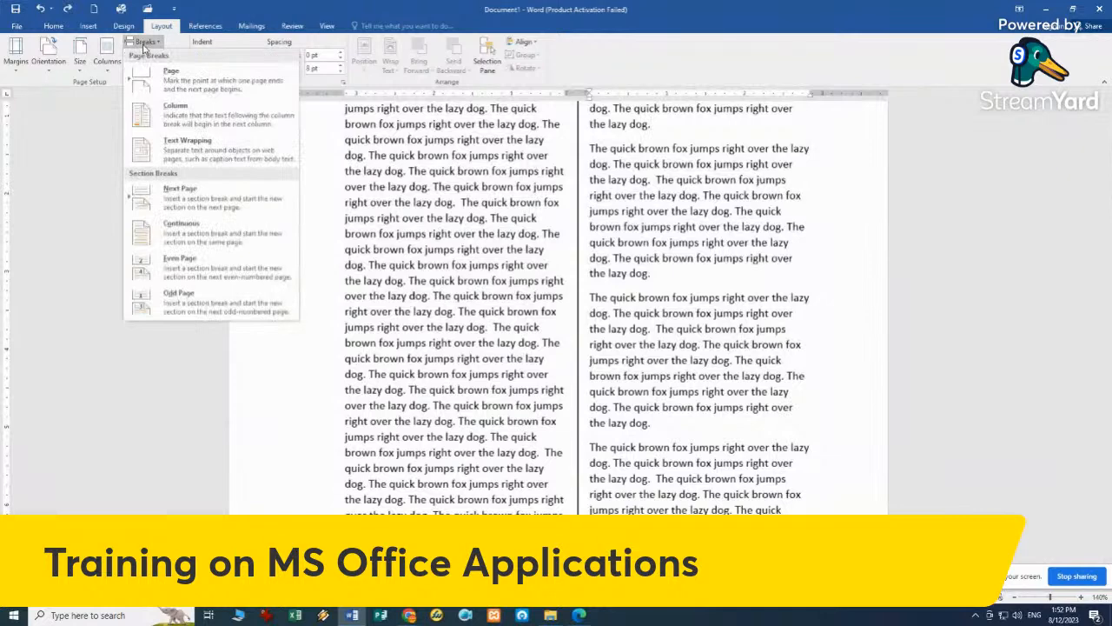
click(231, 239)
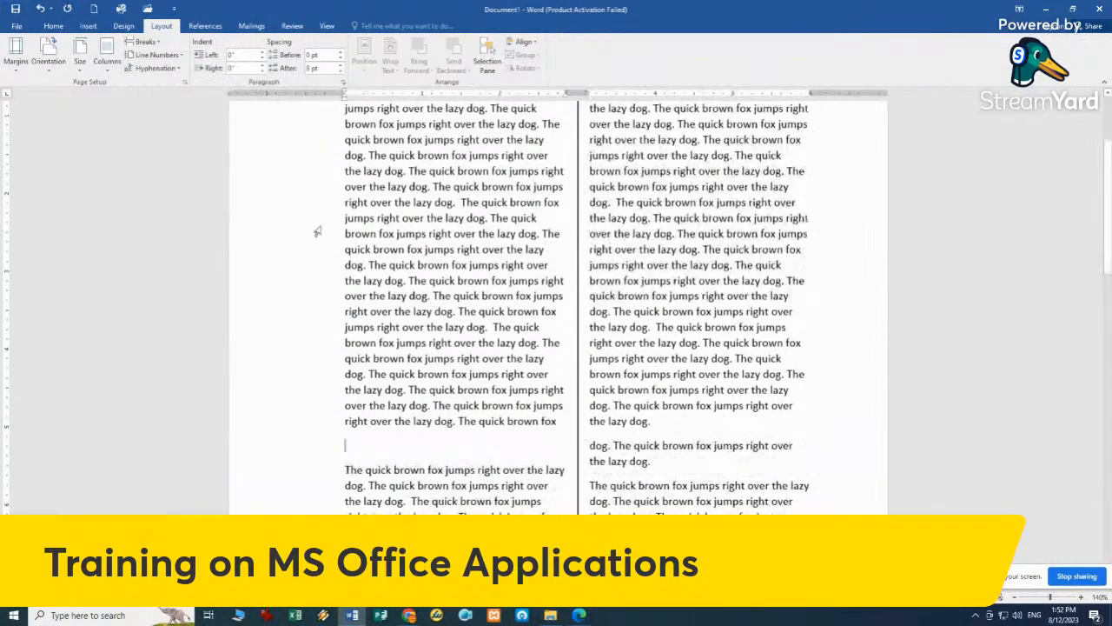
scroll(673, 313, up, 3)
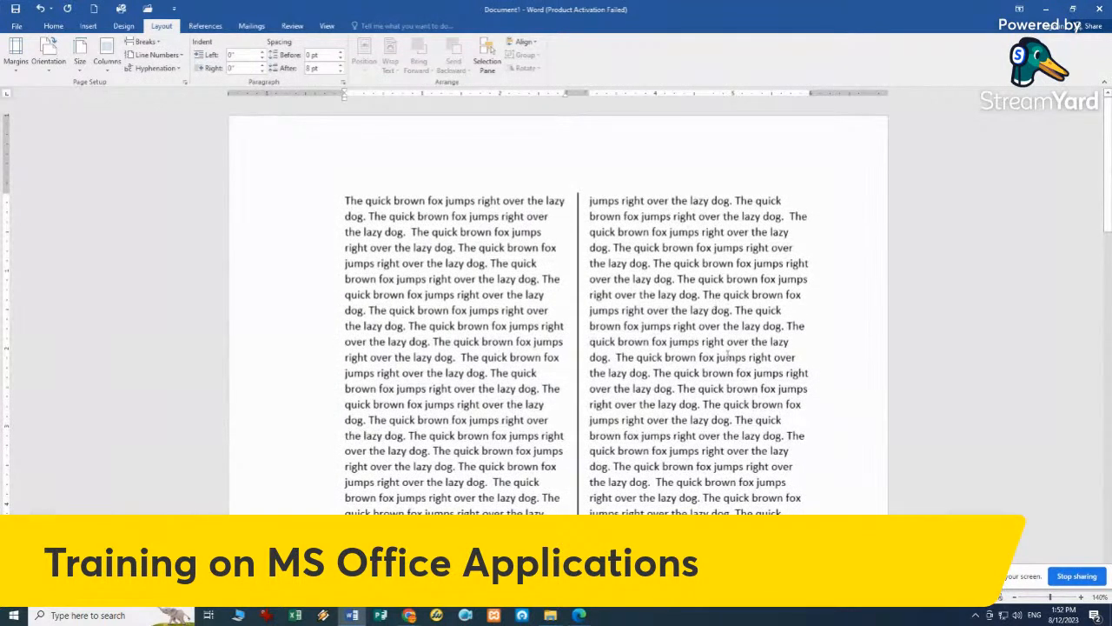
- Repeat the Continuous section break after that paragraph's closing space, examine how the columns are redistributed, and undo it
click(651, 279)
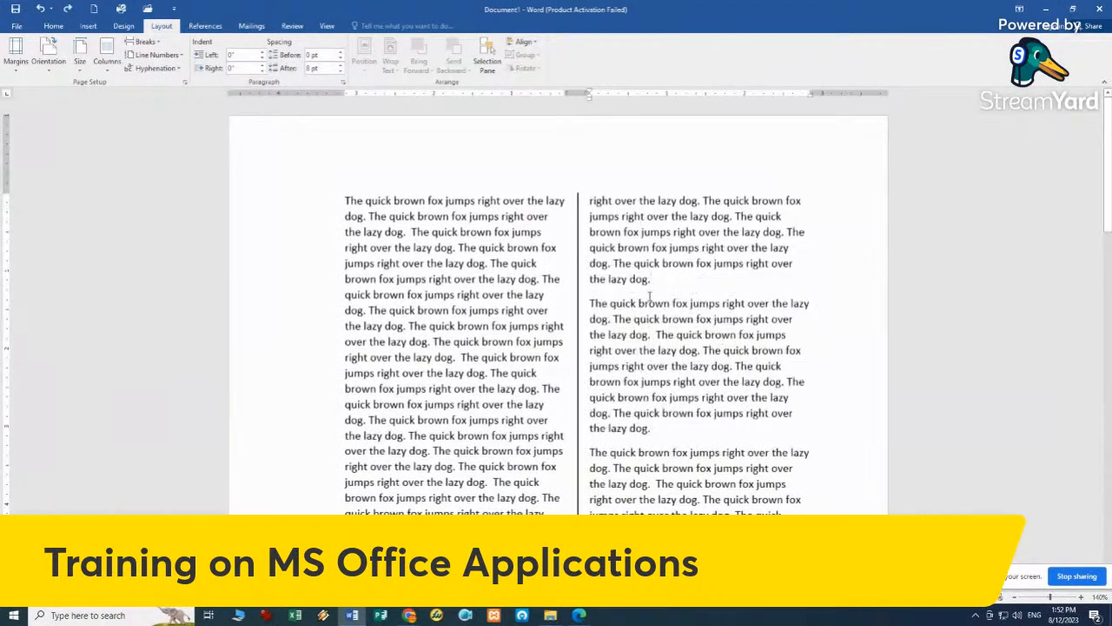
click(160, 44)
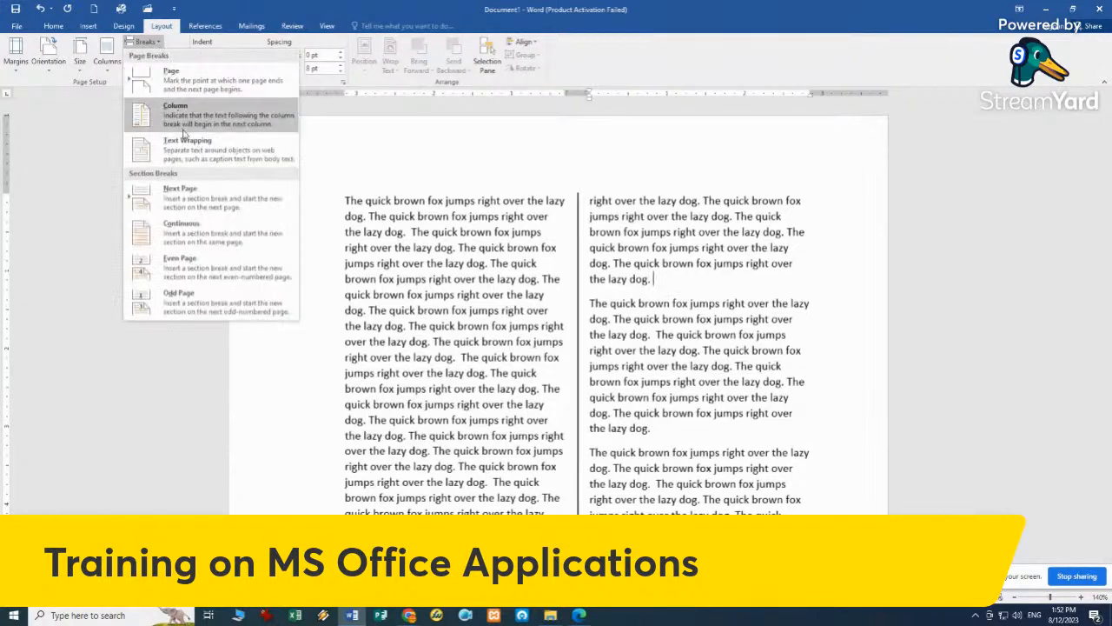
click(206, 231)
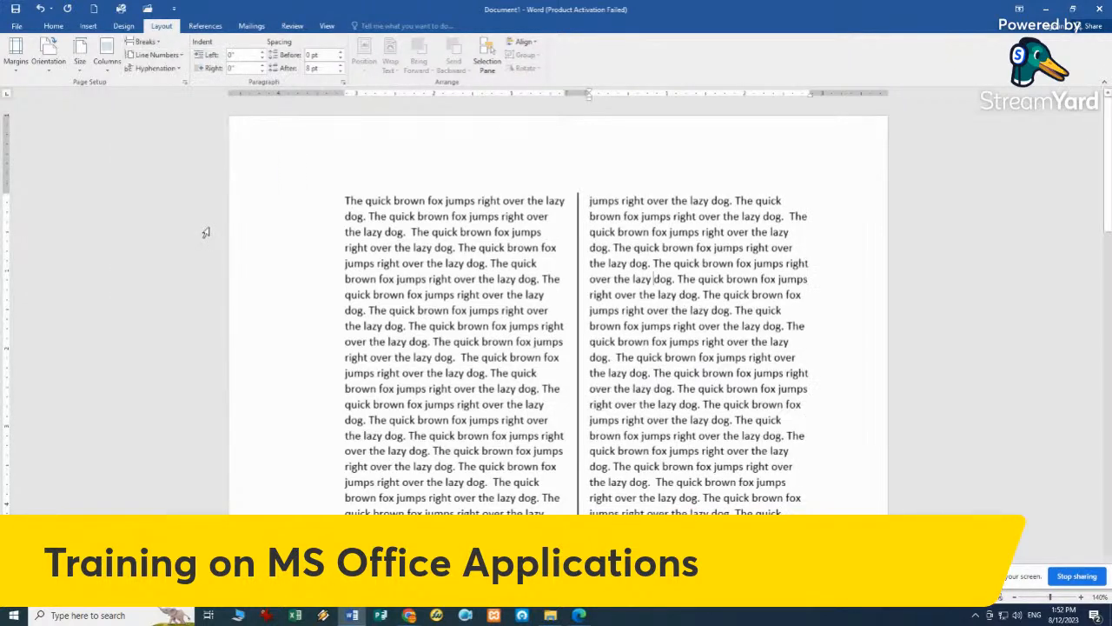
scroll(683, 240, down, 1)
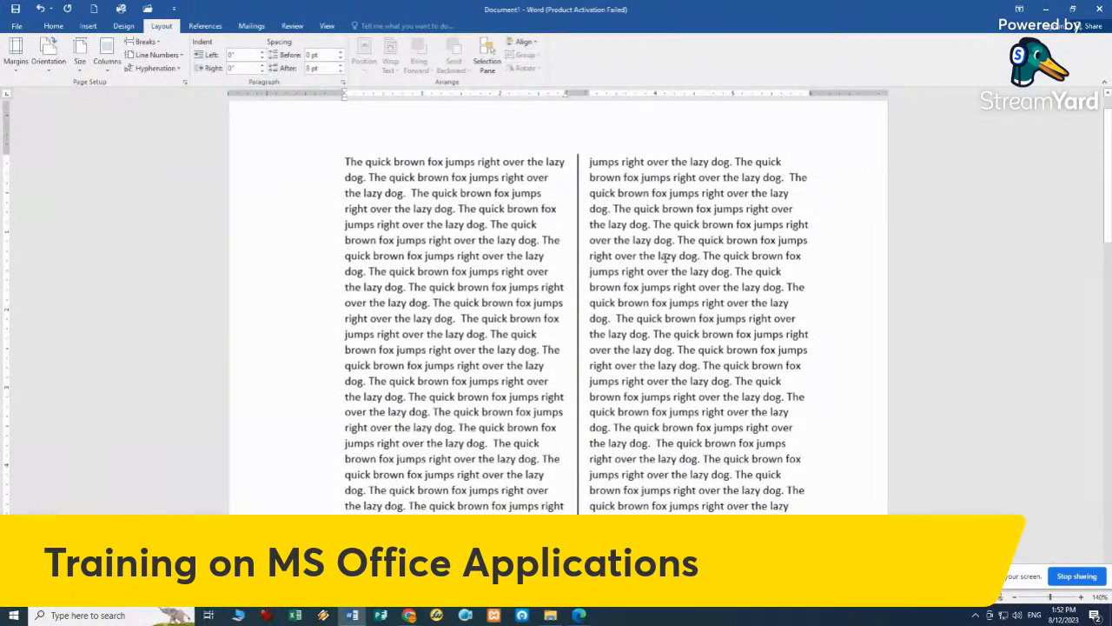
key(ctrl+z)
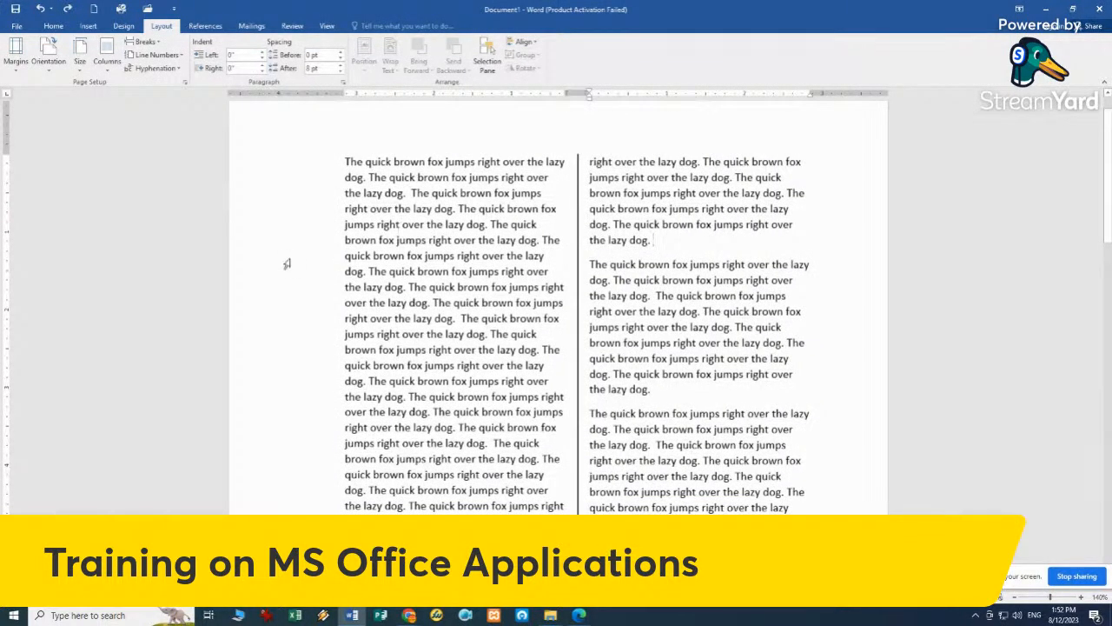
scroll(280, 235, up, 1)
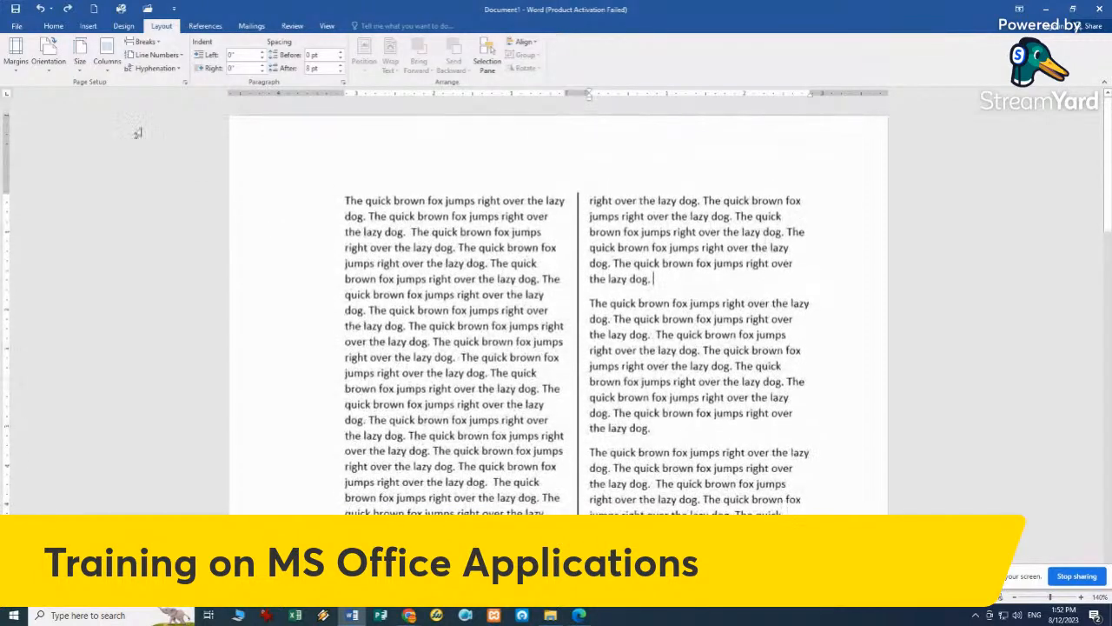
- Insert an Even Page section break after the paragraph that finishes in the first page's second column, examine it, and remove it
click(144, 42)
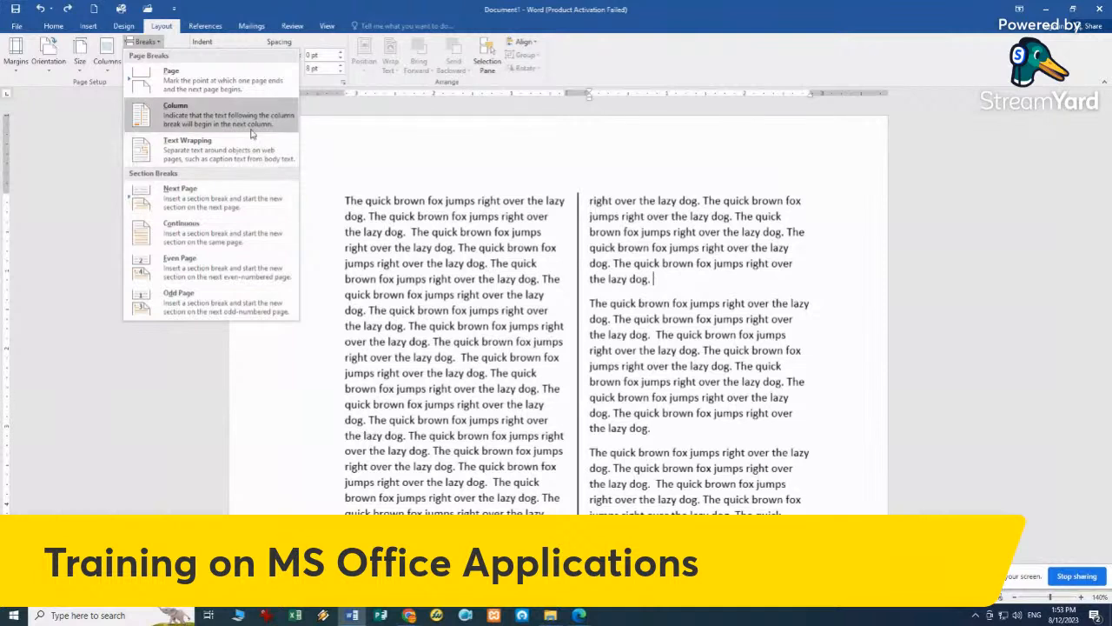
click(227, 273)
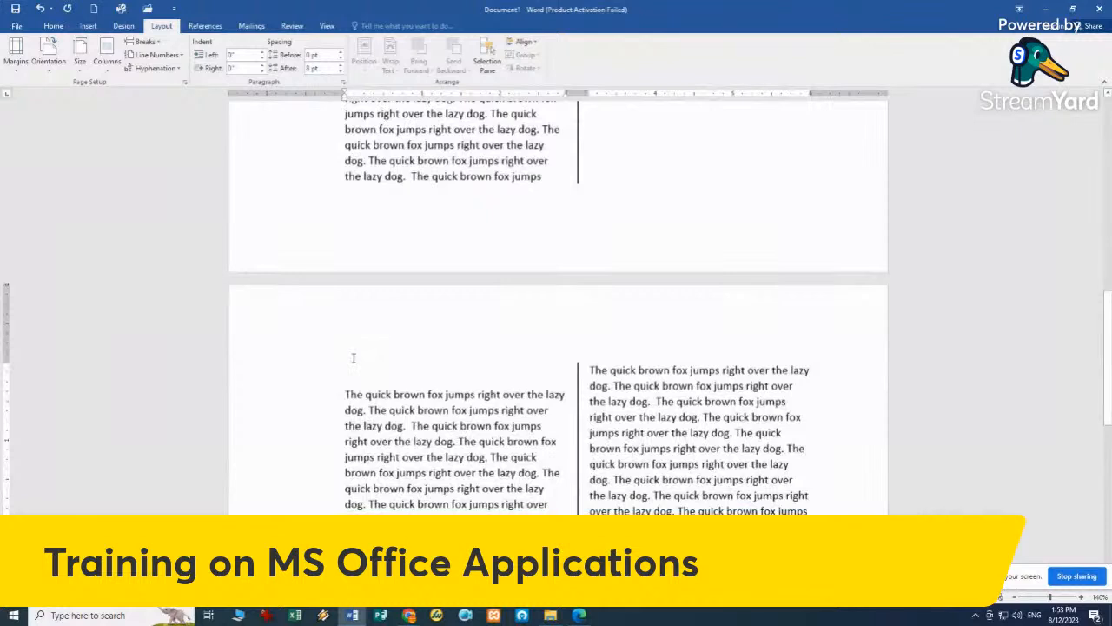
drag(353, 357, 347, 375)
click(345, 379)
key(BackSpace)
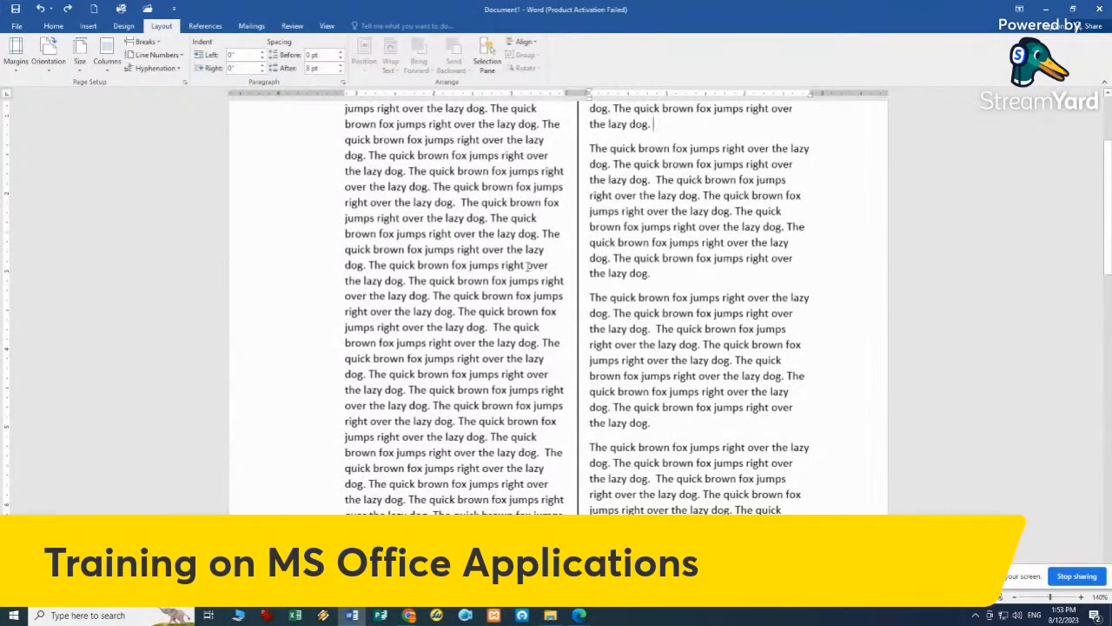
scroll(528, 265, up, 3)
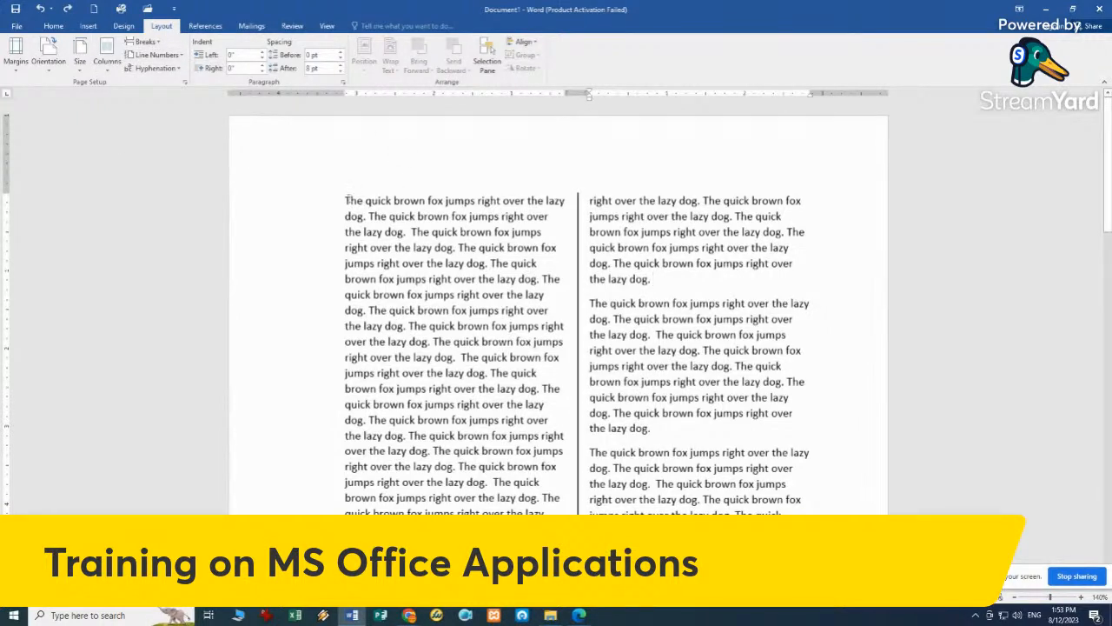
- Insert a page break before the tenth line of the first page's first column, examine the resulting pages, and undo the break
click(341, 348)
key(ctrl+Return)
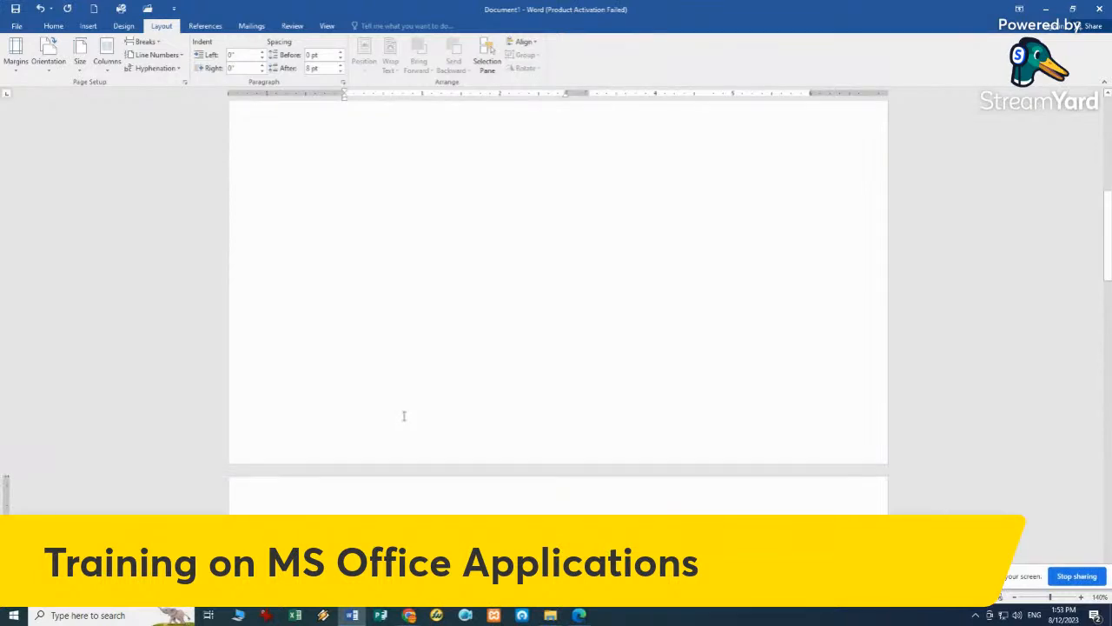
scroll(403, 416, down, 10)
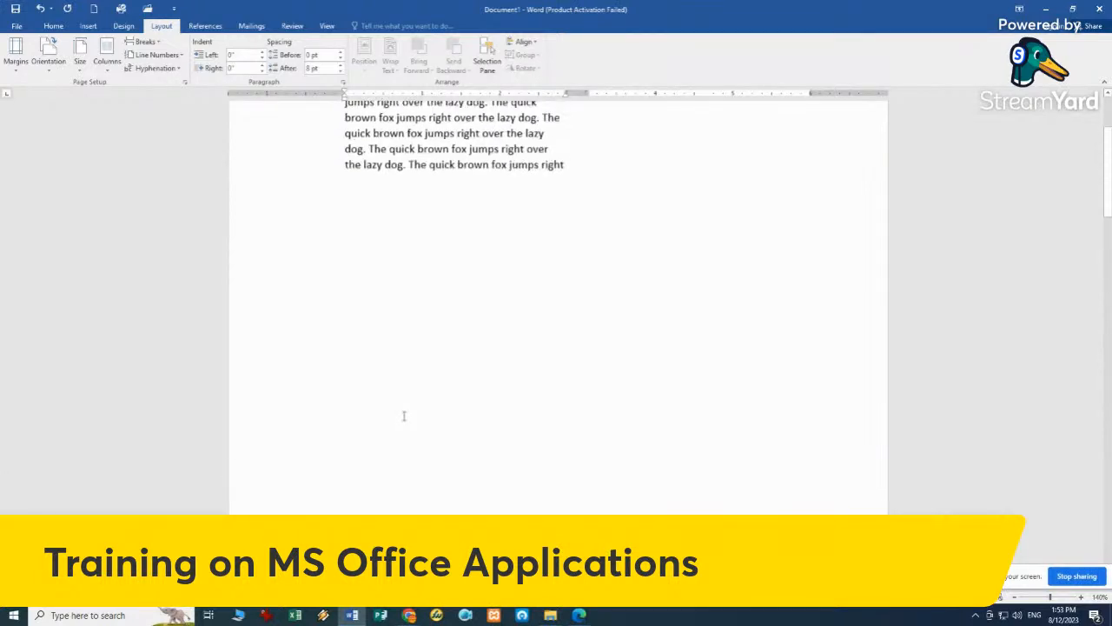
scroll(404, 415, up, 3)
scroll(403, 415, down, 5)
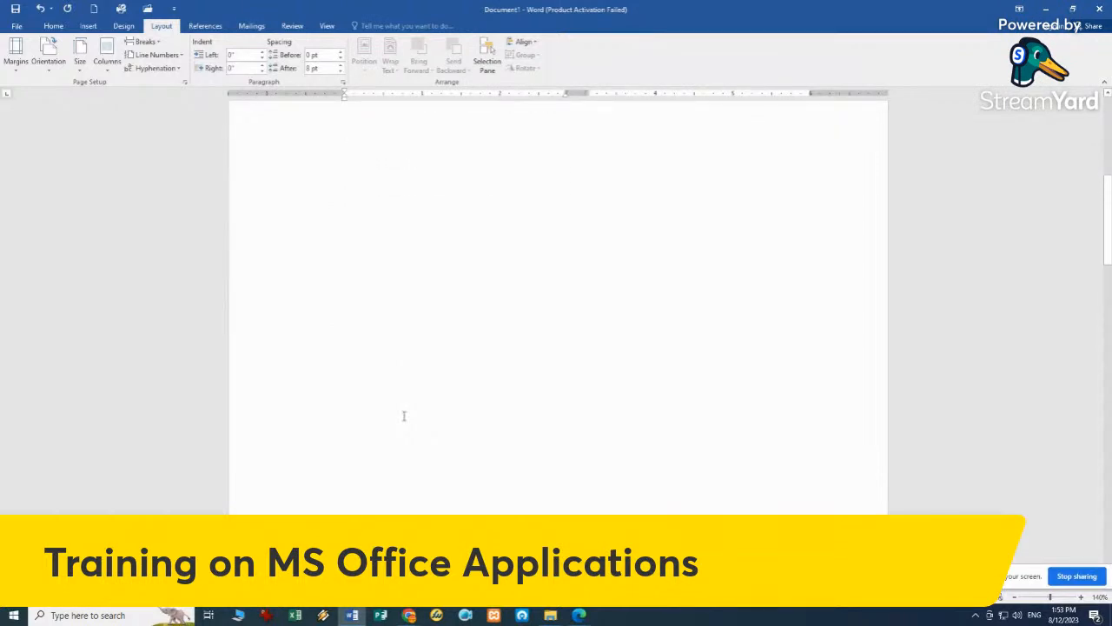
scroll(403, 416, down, 3)
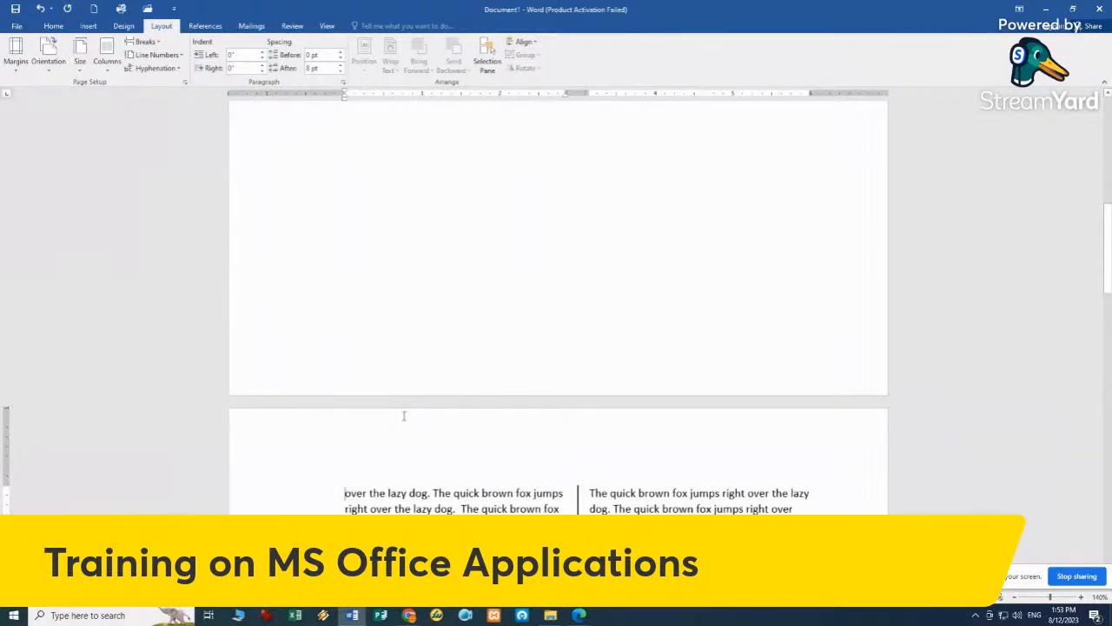
scroll(403, 415, down, 4)
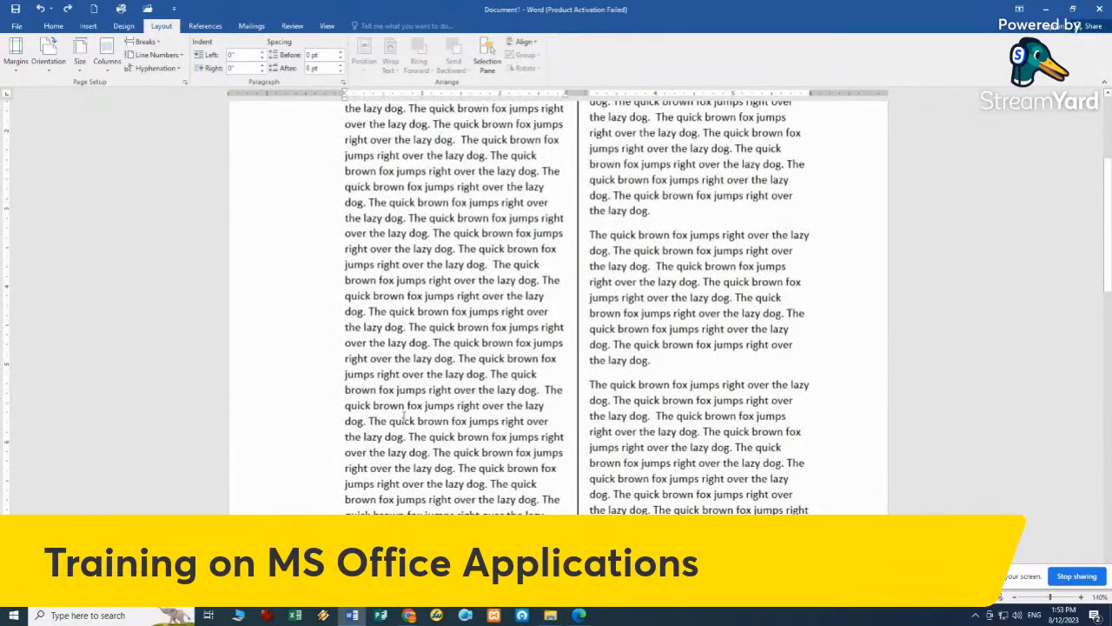
scroll(403, 415, up, 1)
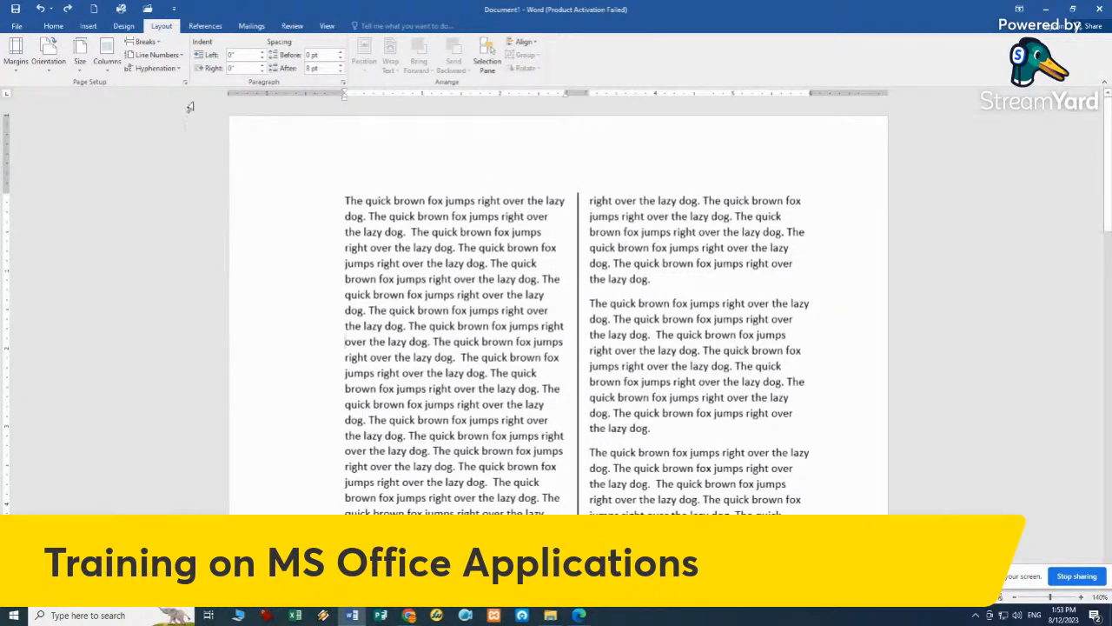
- Turn on Continuous line numbering for the two-column document
click(177, 57)
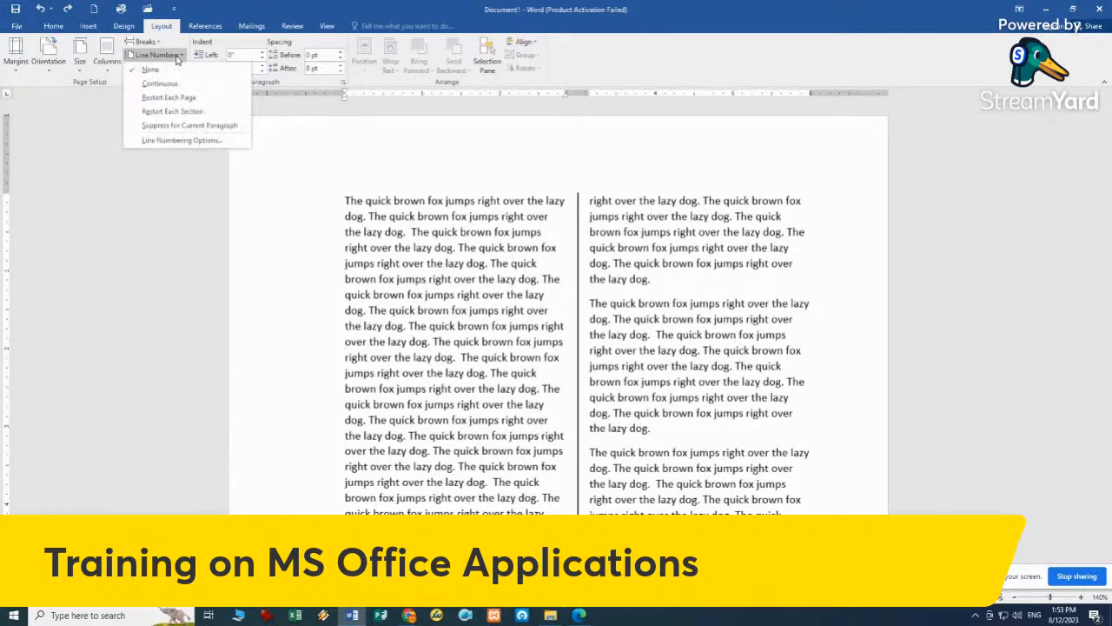
click(387, 214)
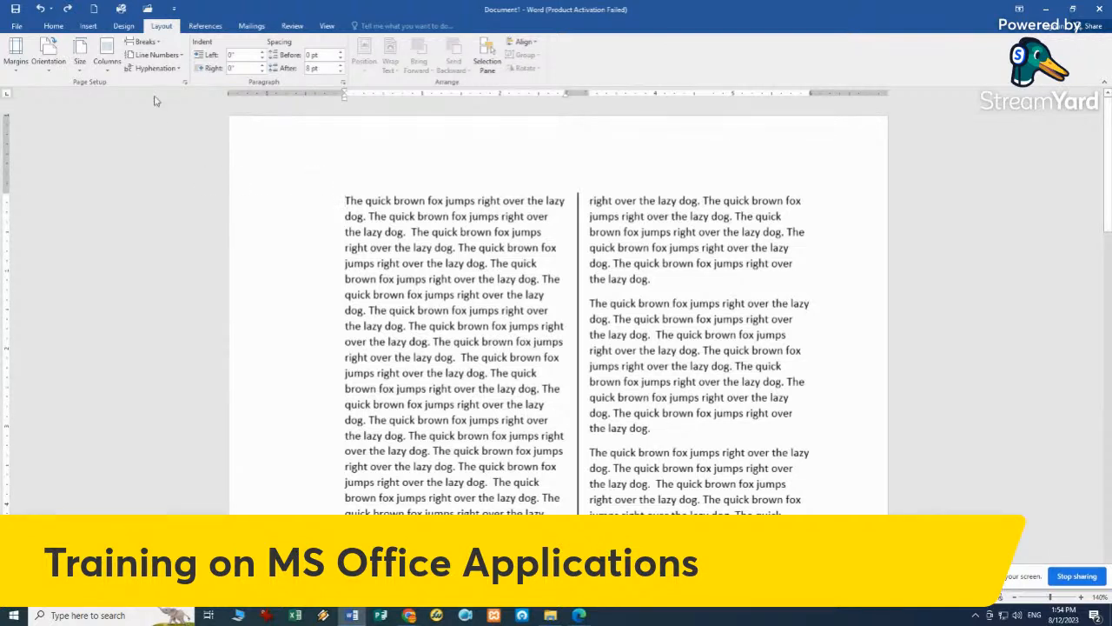
click(175, 59)
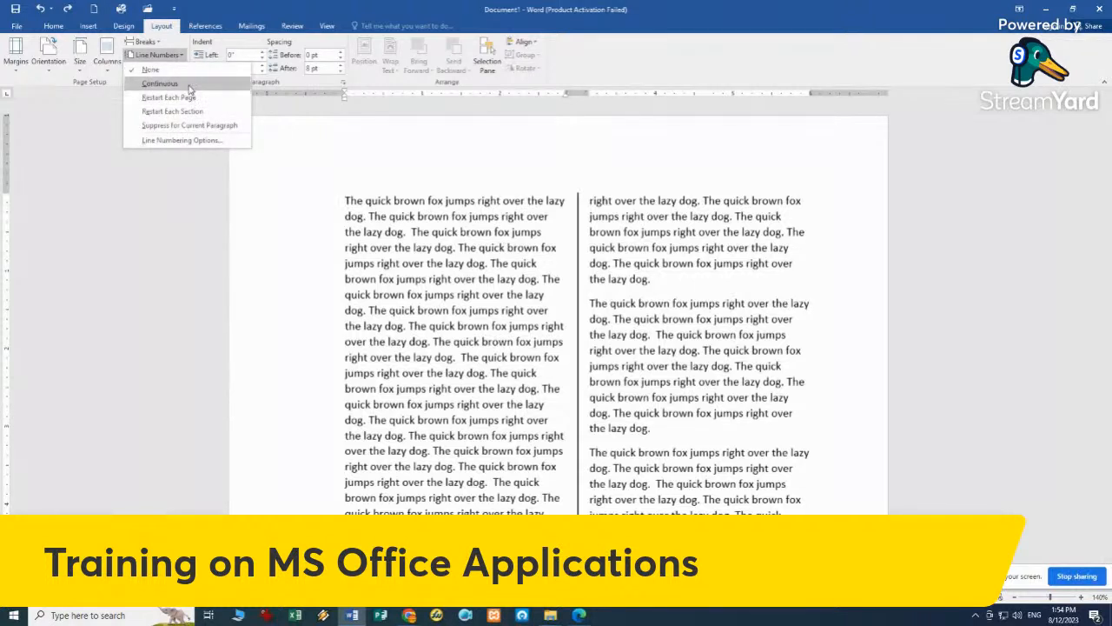
click(189, 86)
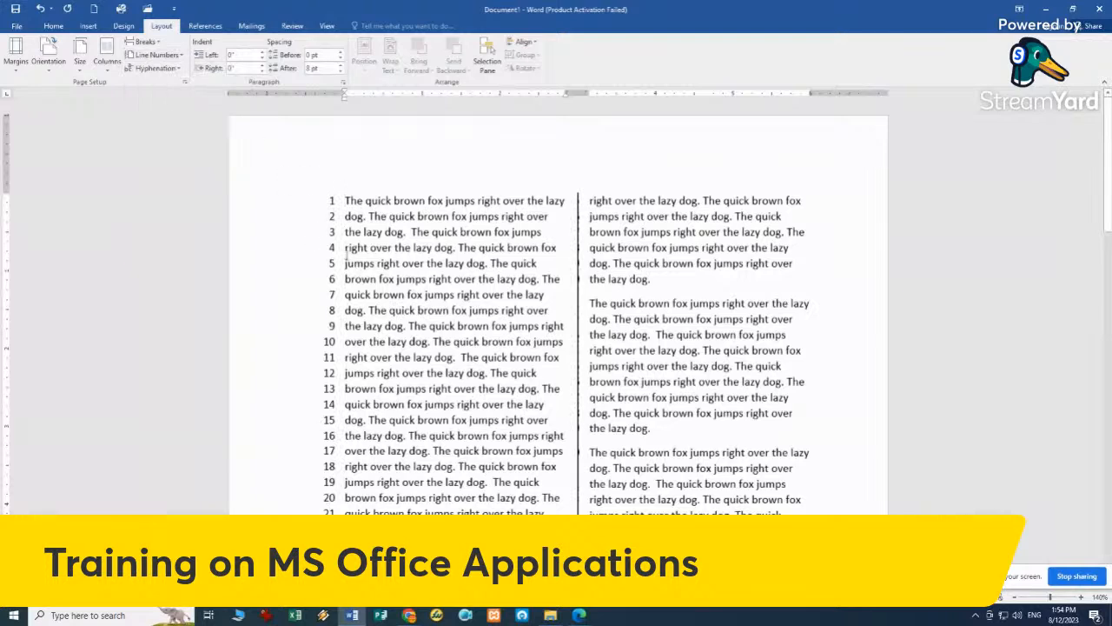
scroll(415, 251, down, 10)
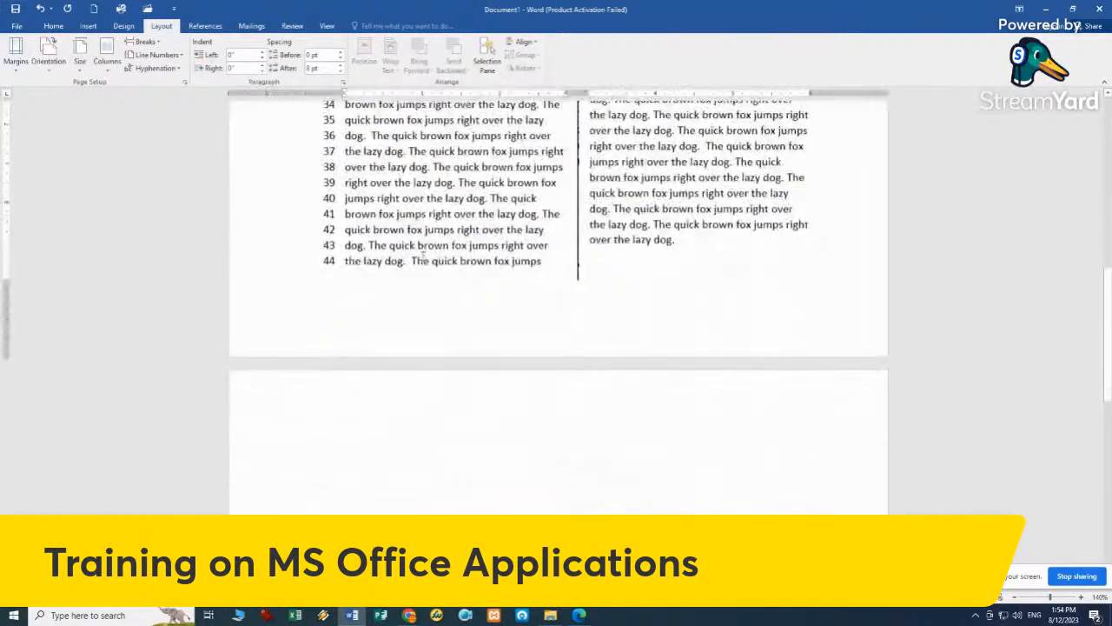
- Paste the copied fox paragraph at the end of the second column's text so the content continues on the following page
click(608, 279)
scroll(607, 280, down, 10)
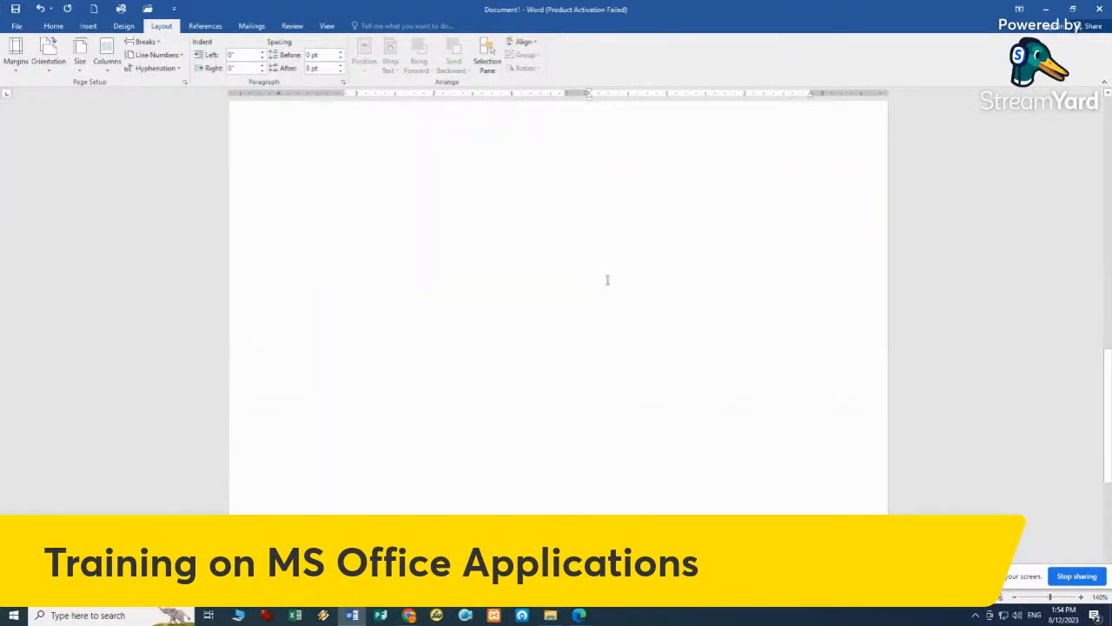
scroll(608, 280, up, 5)
scroll(607, 280, up, 5)
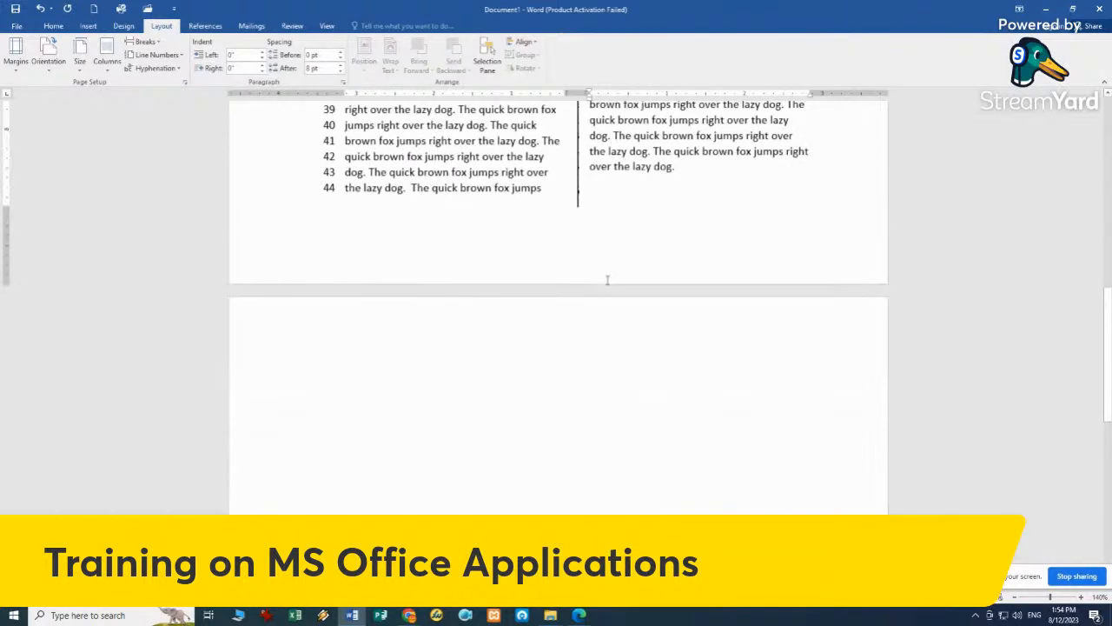
key(ctrl+v)
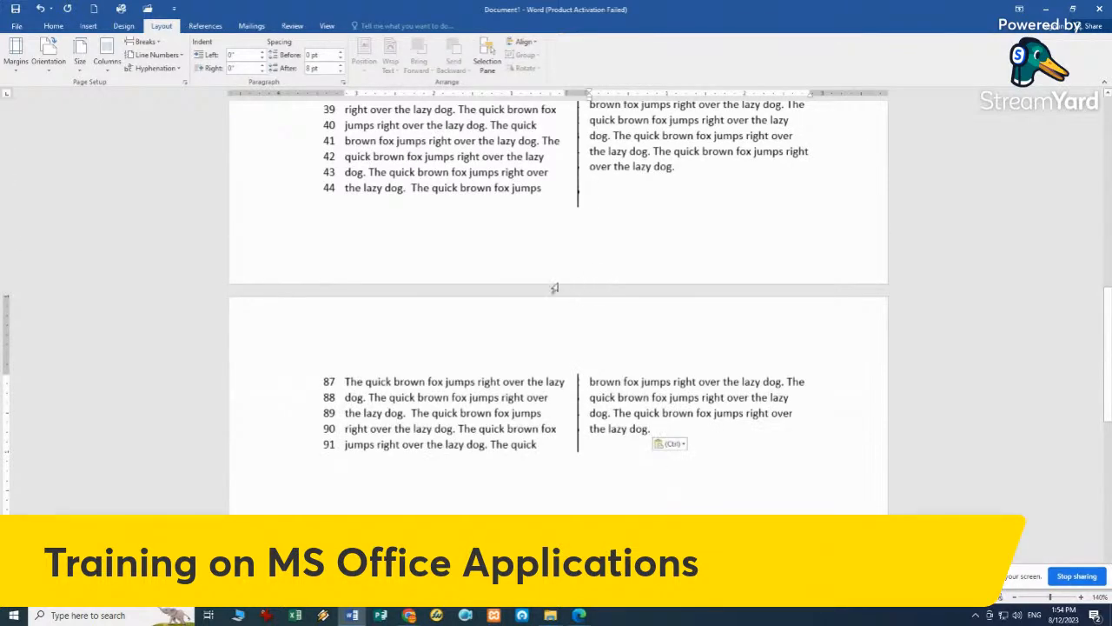
- Widen the gap between the two columns to make room for the second column's line numbers, and examine the numbering on both pages
scroll(554, 287, up, 4)
scroll(554, 286, down, 3)
scroll(555, 287, up, 10)
scroll(367, 208, up, 3)
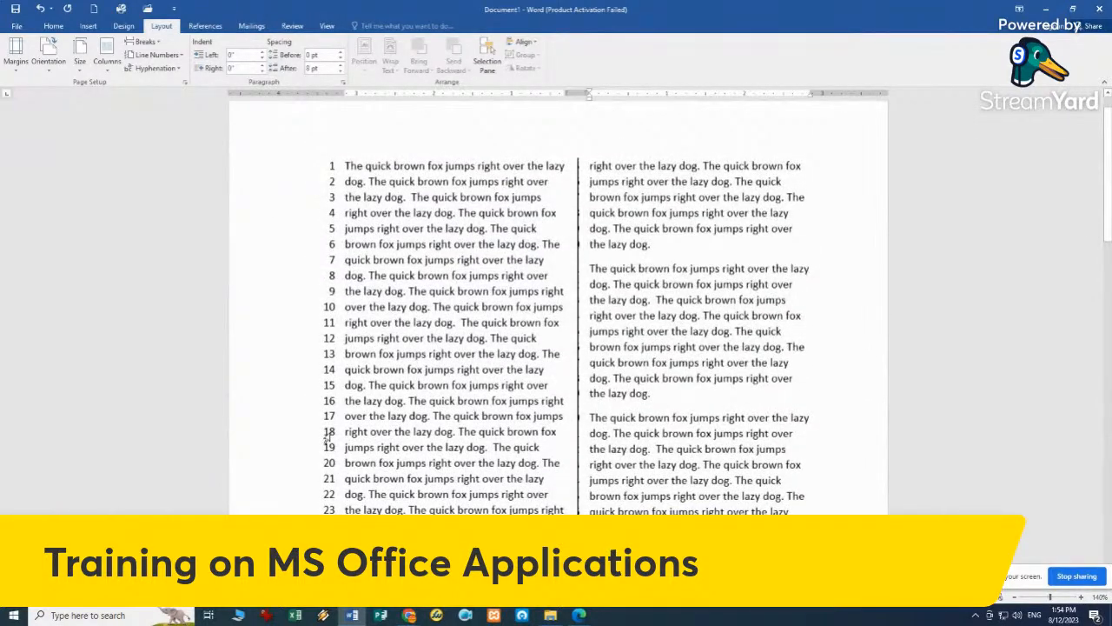
scroll(330, 432, down, 5)
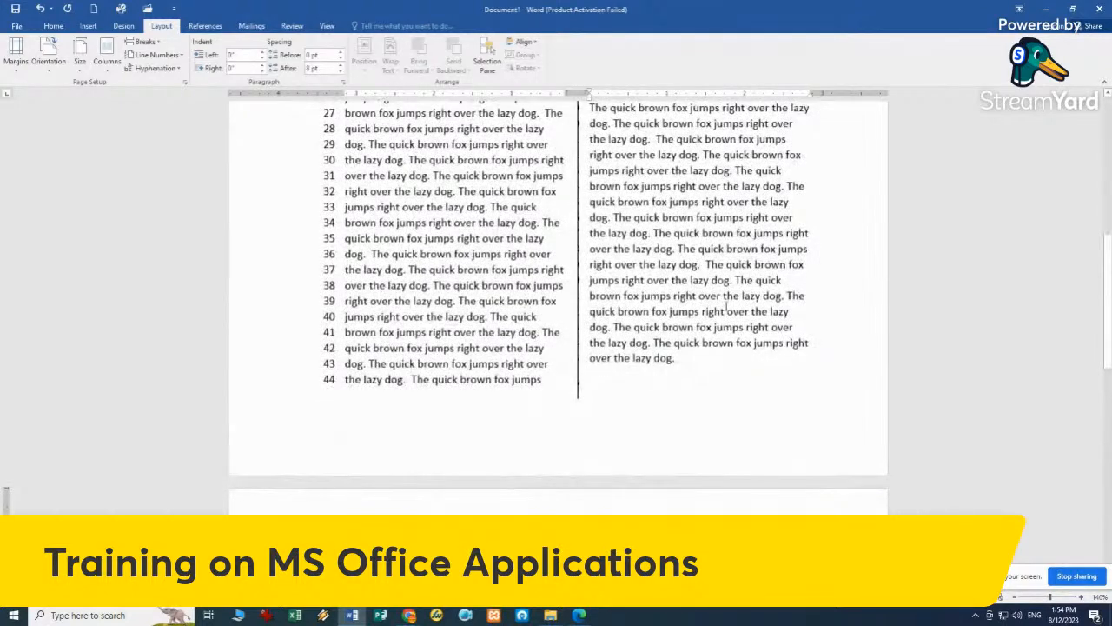
scroll(728, 309, up, 8)
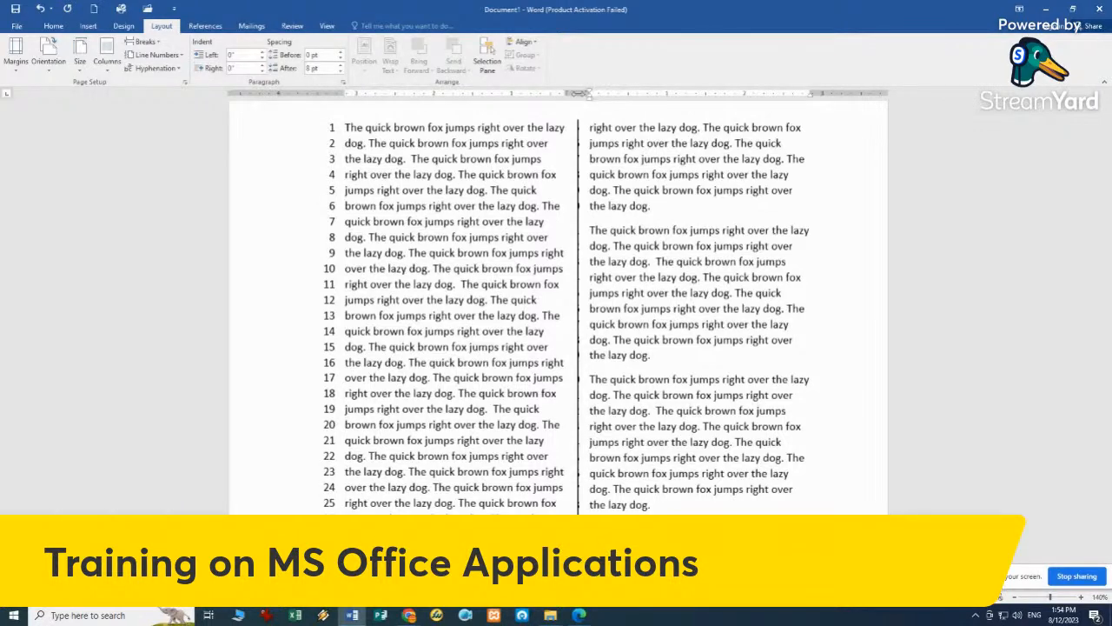
drag(580, 94, 543, 98)
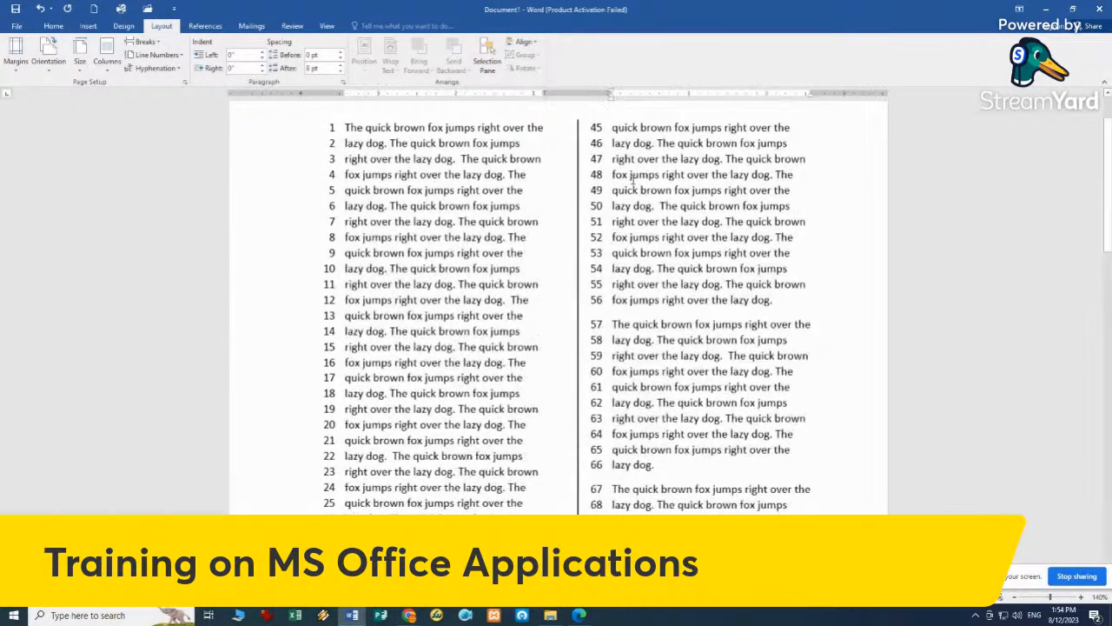
scroll(633, 180, up, 2)
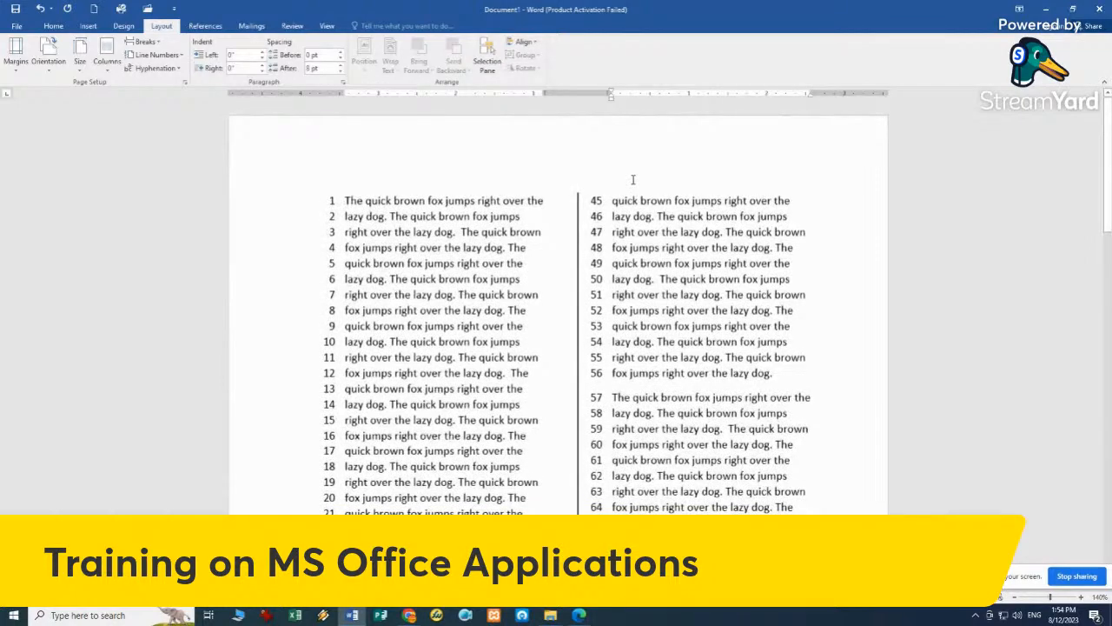
scroll(632, 180, down, 20)
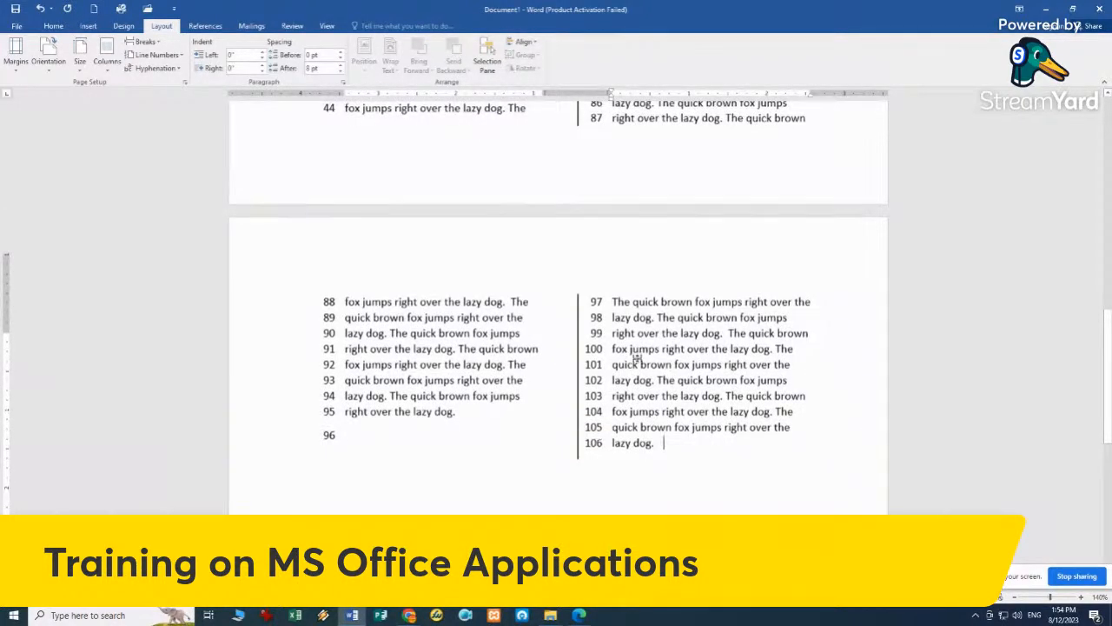
scroll(637, 357, up, 20)
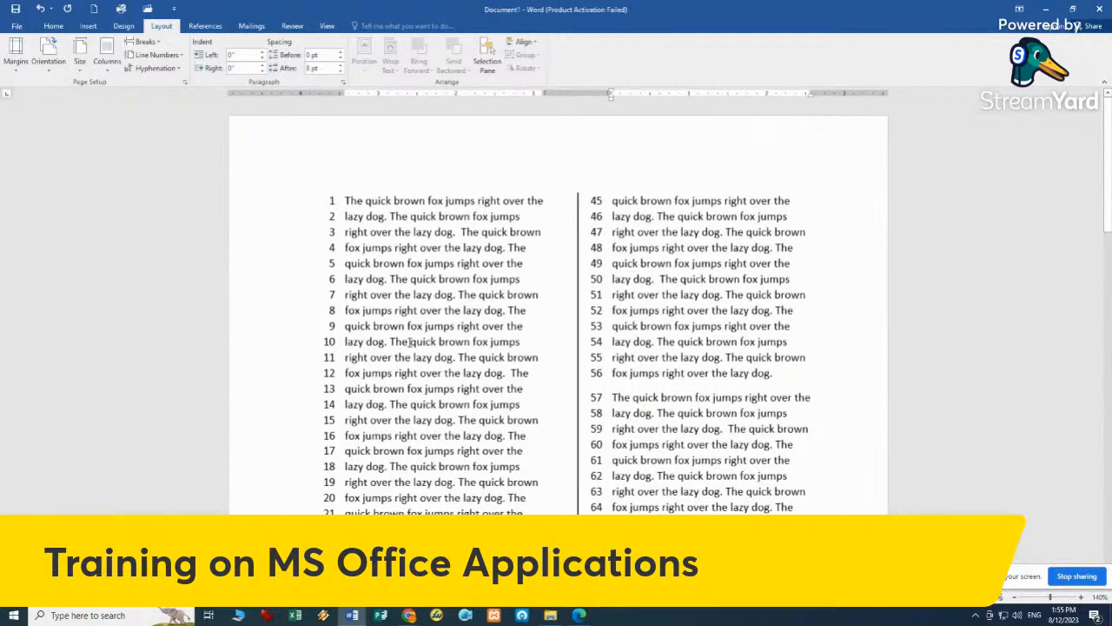
- Change the line numbering to Restart Each Page and compare the last line of one page with the first line of the following page
click(158, 54)
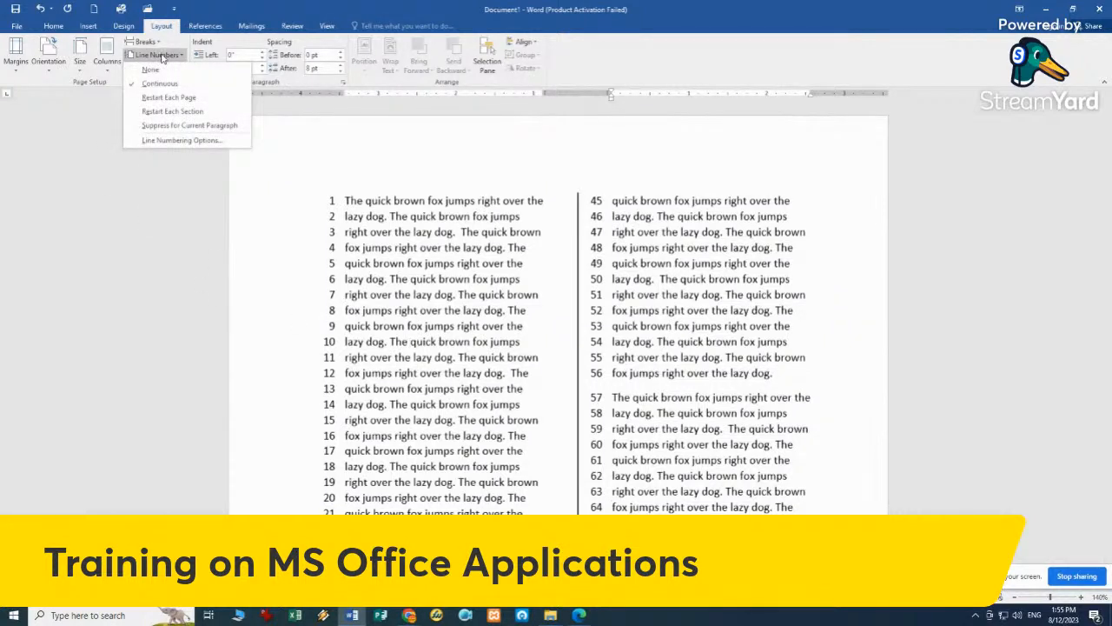
click(168, 97)
scroll(549, 258, down, 1)
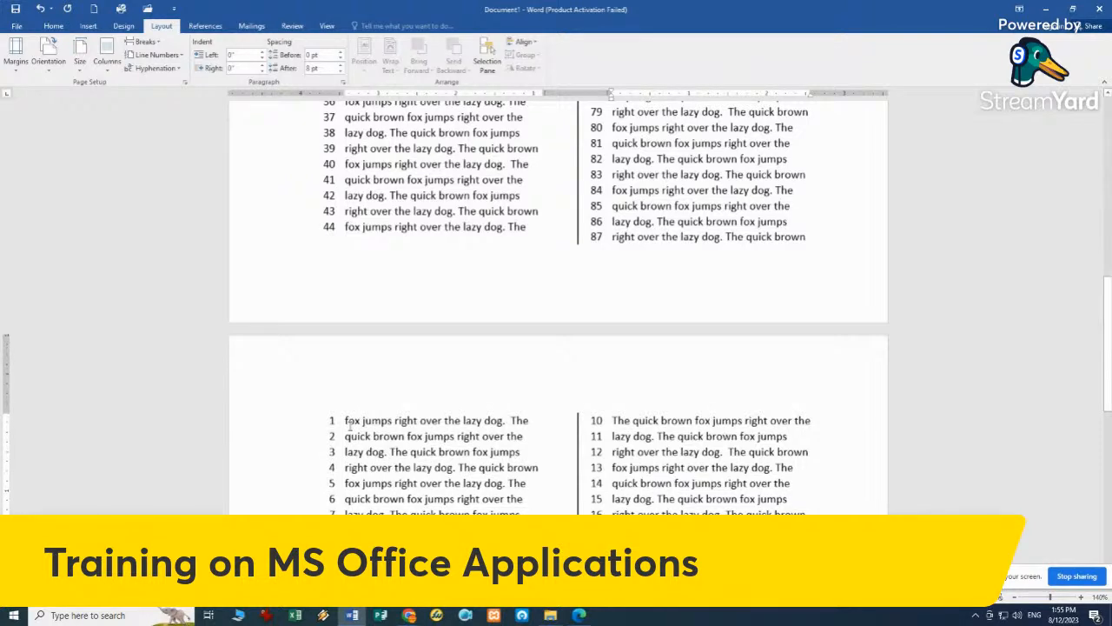
click(600, 241)
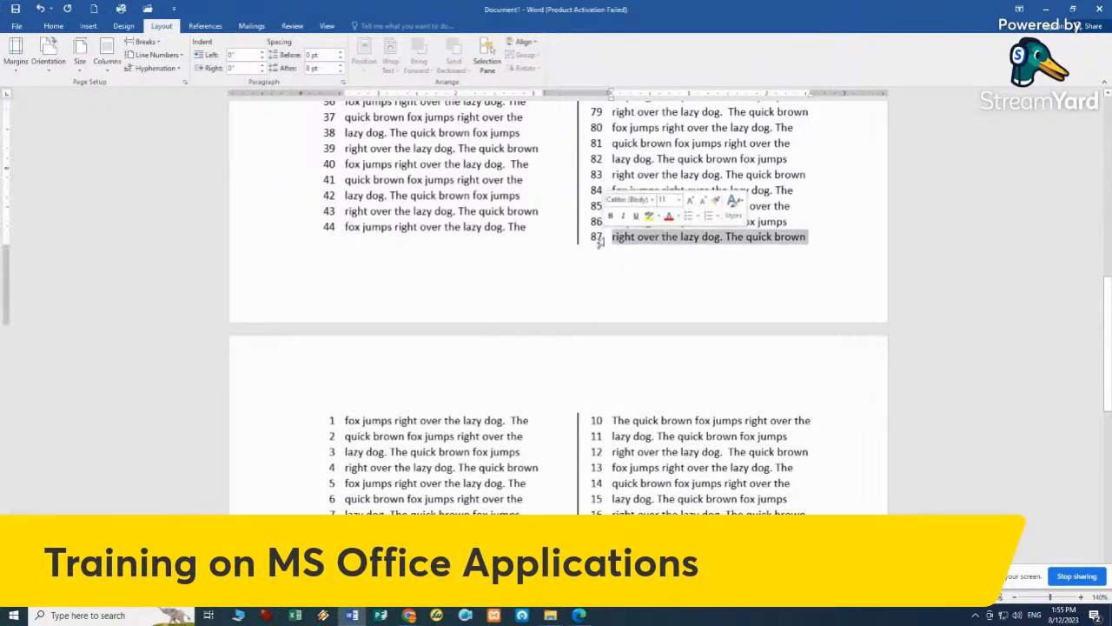
click(618, 245)
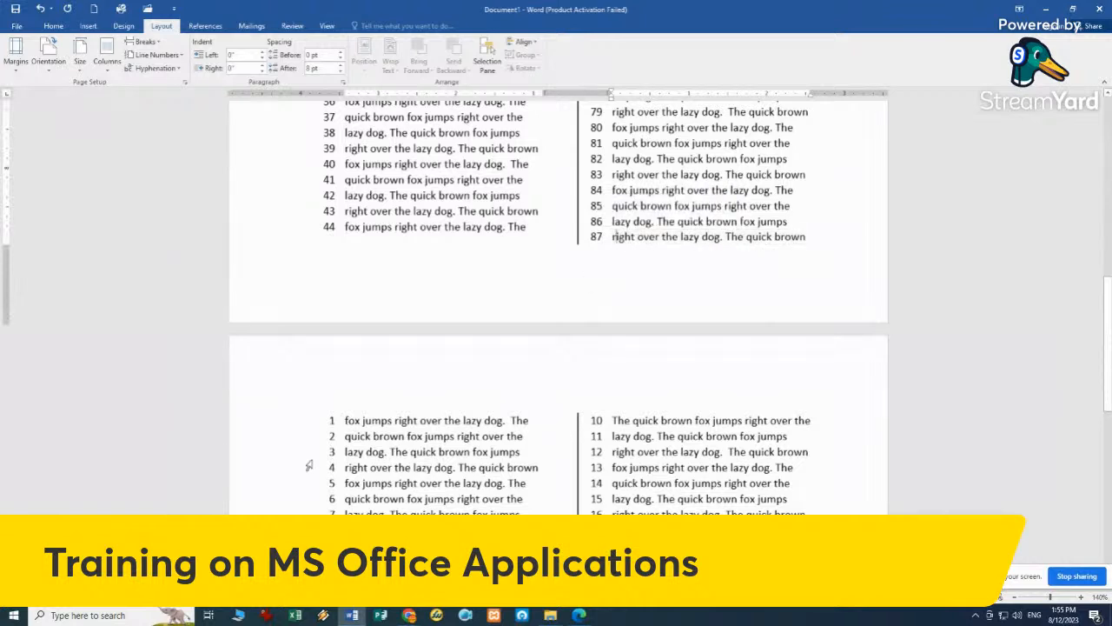
click(347, 422)
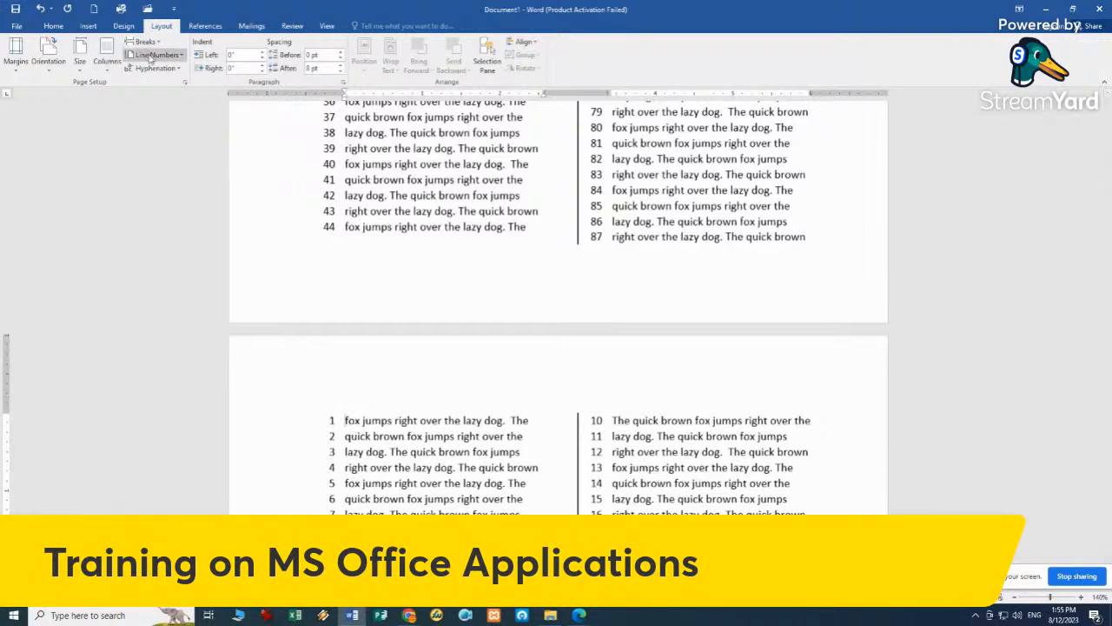
- Change the line numbering to Restart Each Section and examine the numbers across the page boundary
scroll(380, 247, up, 10)
scroll(380, 246, up, 3)
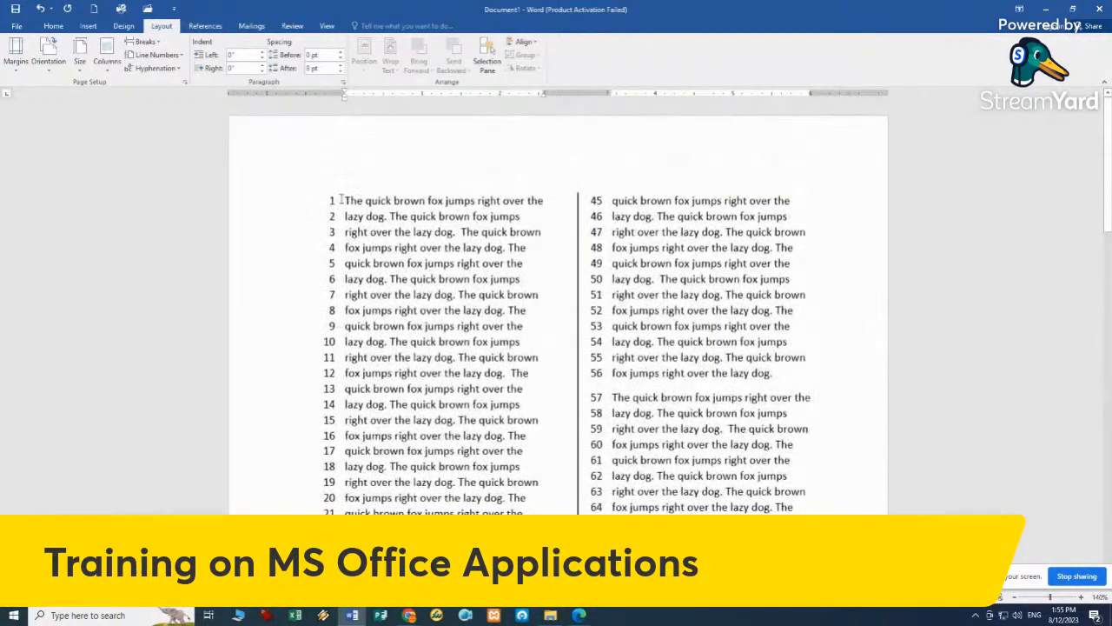
click(173, 59)
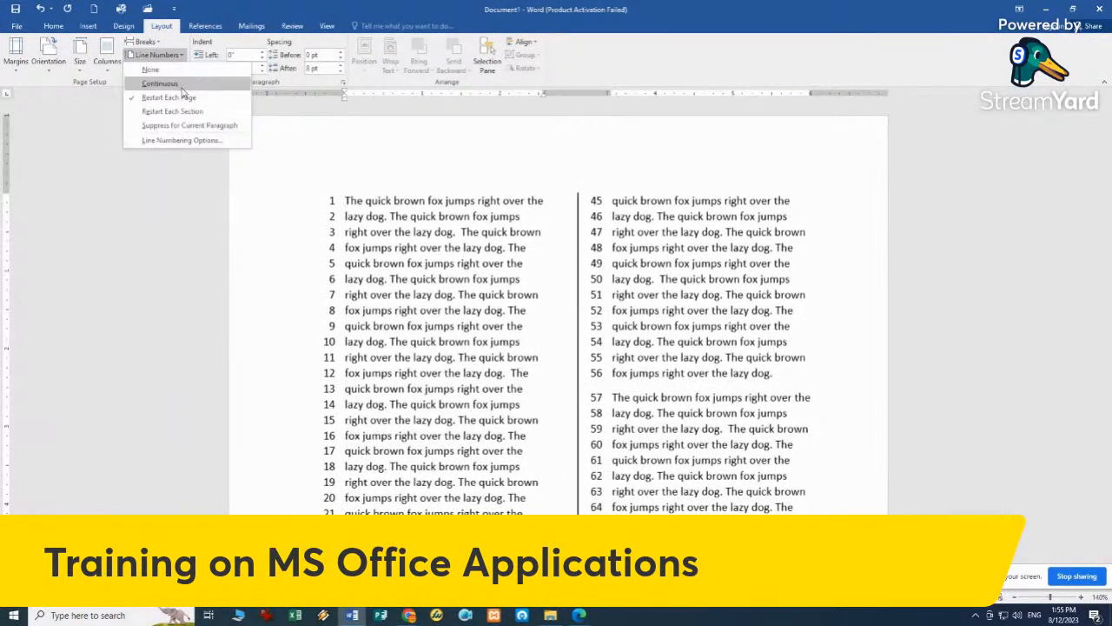
click(191, 116)
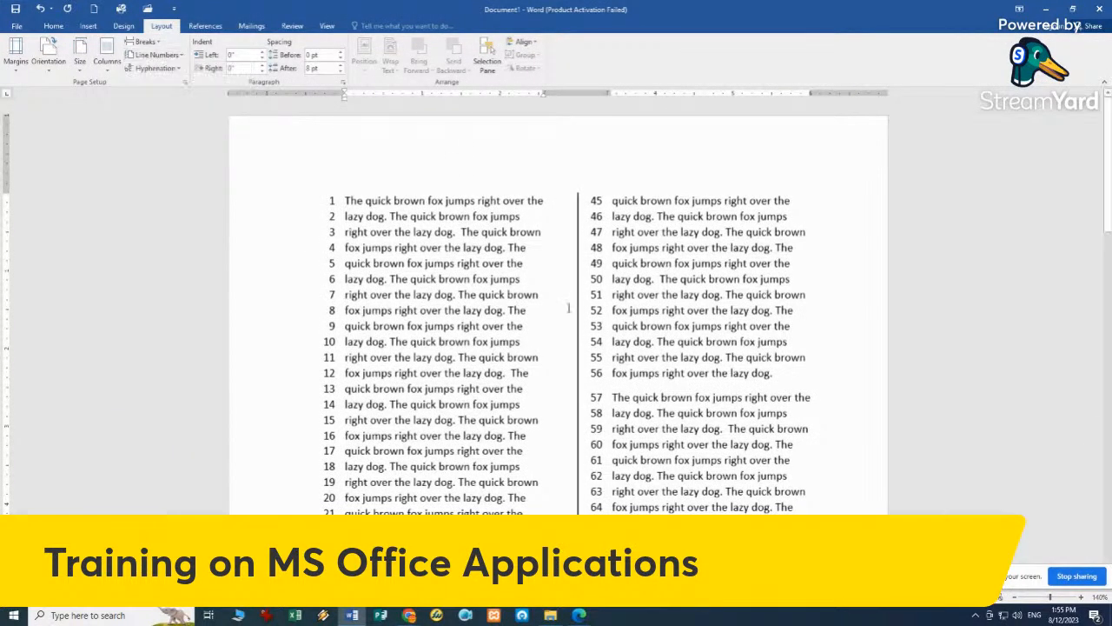
scroll(569, 307, down, 9)
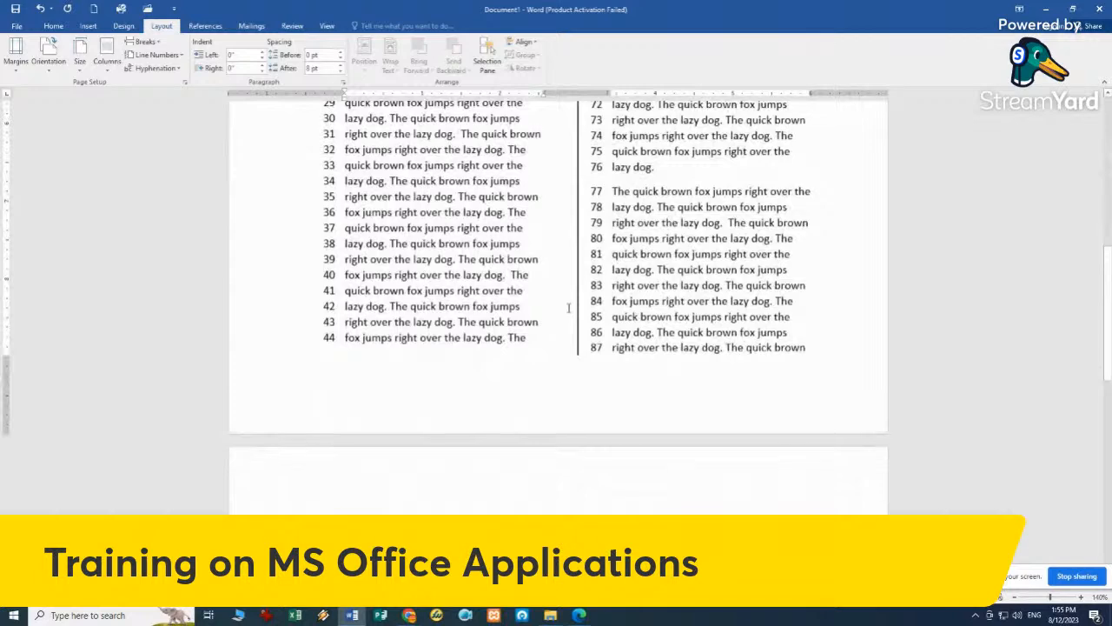
scroll(570, 308, down, 5)
scroll(569, 308, up, 10)
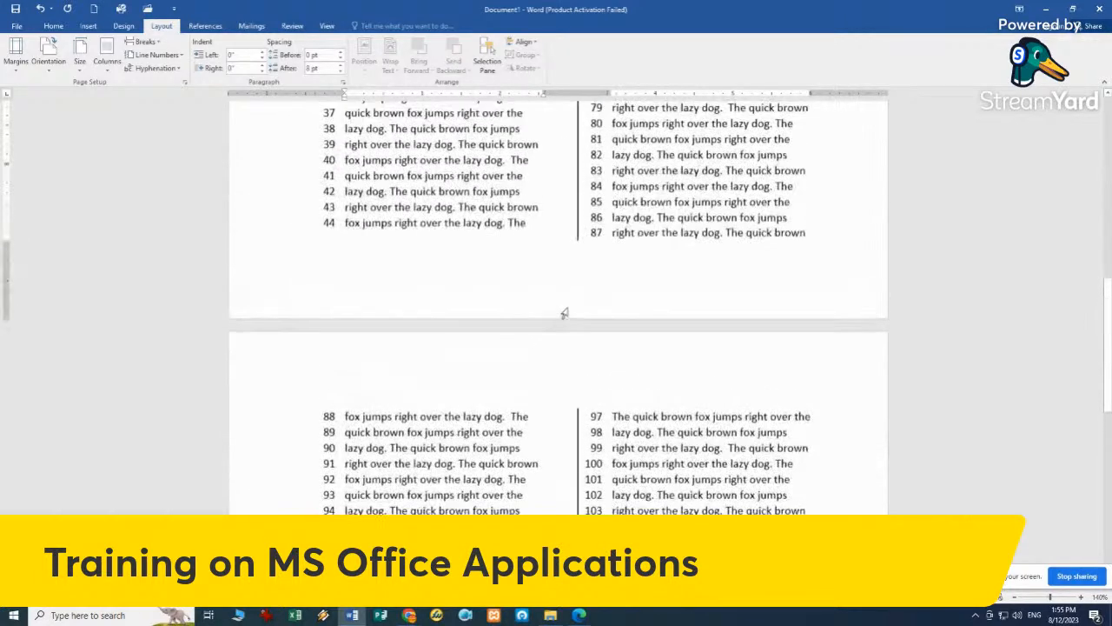
scroll(569, 307, up, 3)
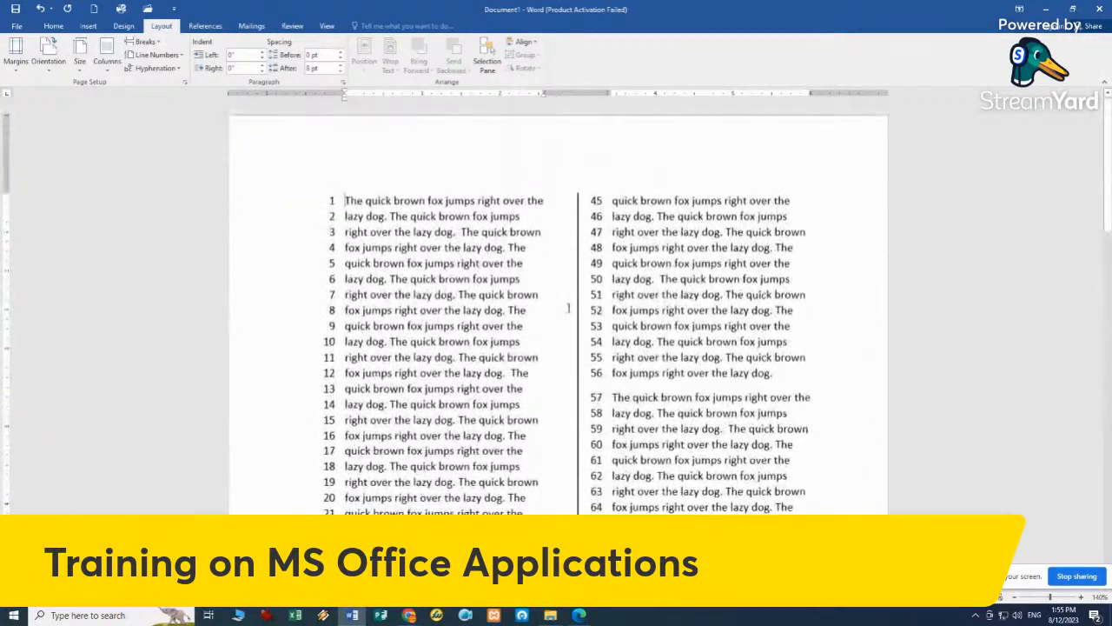
- Suppress line numbering for the document's first paragraph, undo the suppression, and review the restored numbers
click(156, 55)
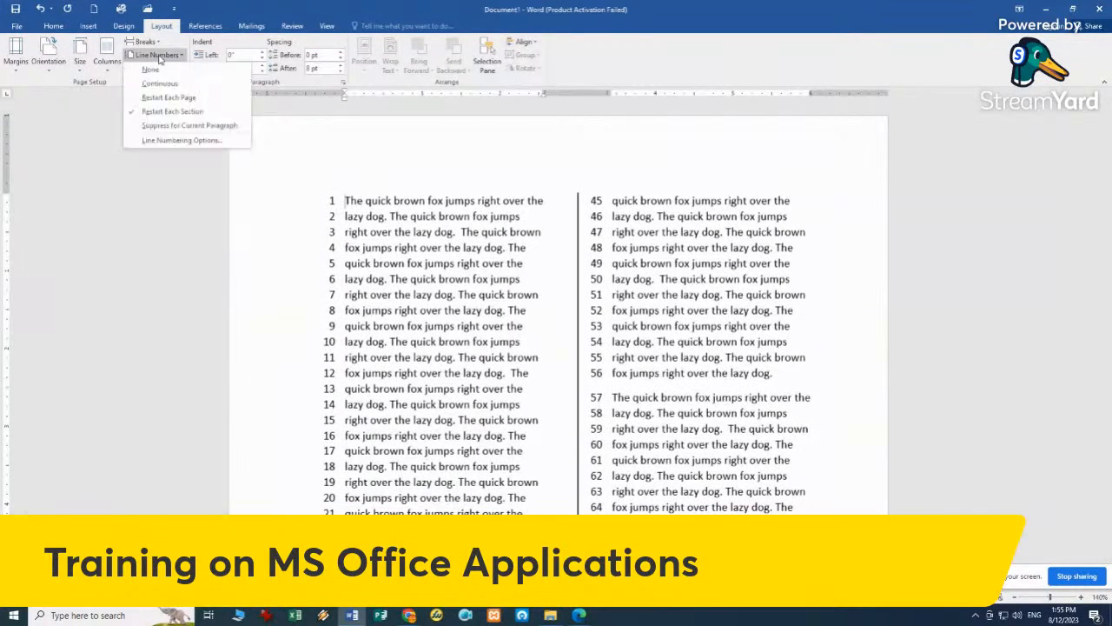
click(189, 126)
scroll(521, 272, down, 2)
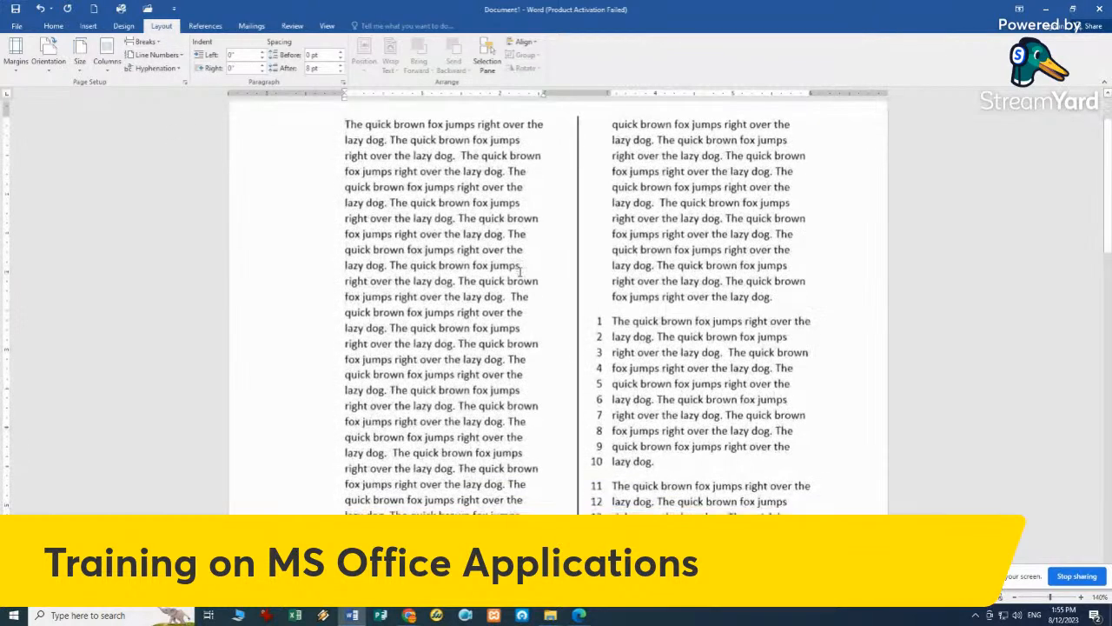
key(ctrl+z)
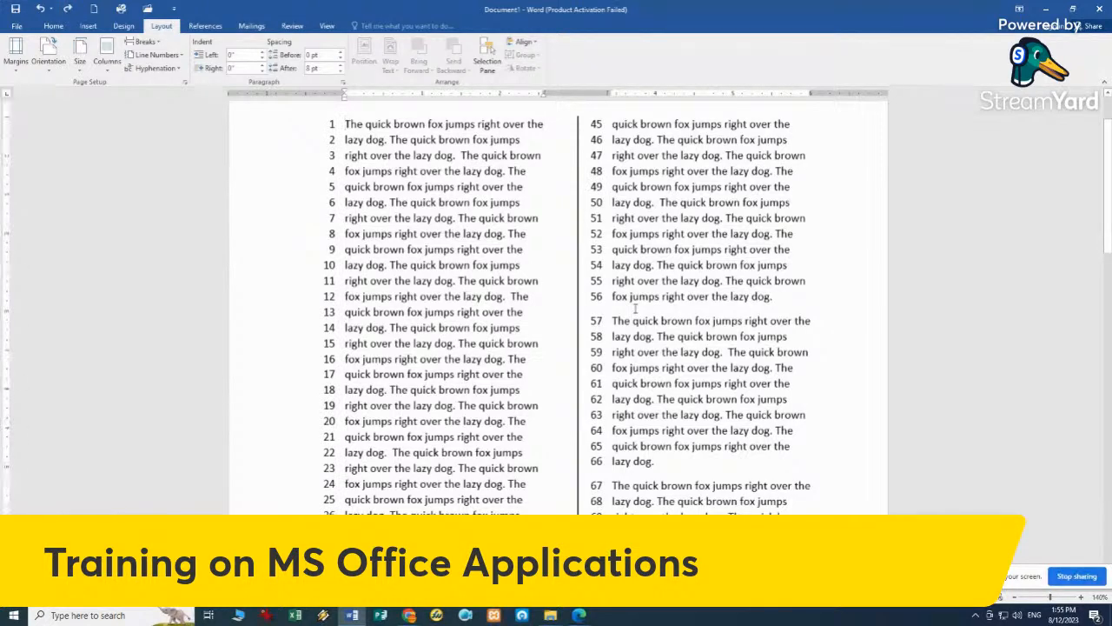
scroll(636, 308, down, 12)
scroll(635, 309, up, 5)
scroll(635, 309, up, 2)
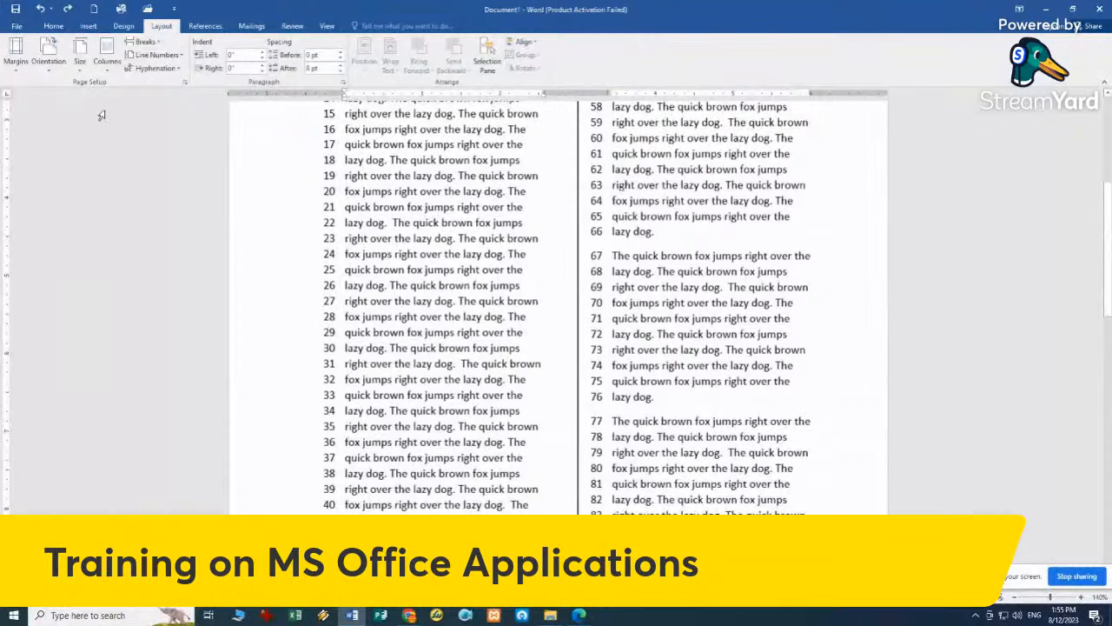
- Suppress line numbering for the first paragraph again and examine where it ends and the numbering begins in the second column
click(144, 42)
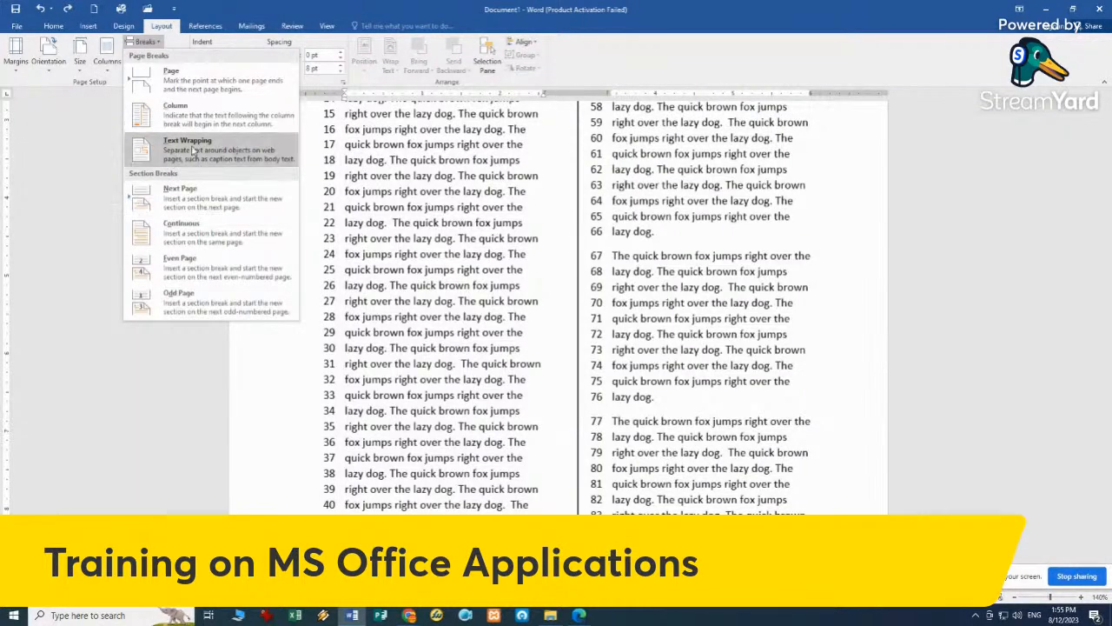
click(148, 42)
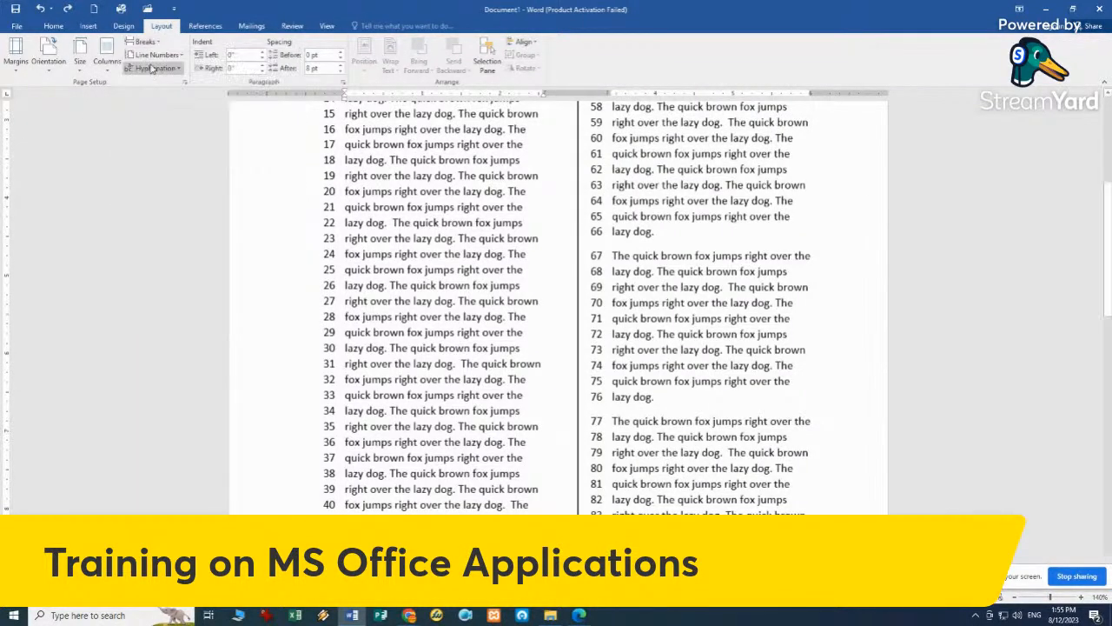
click(156, 55)
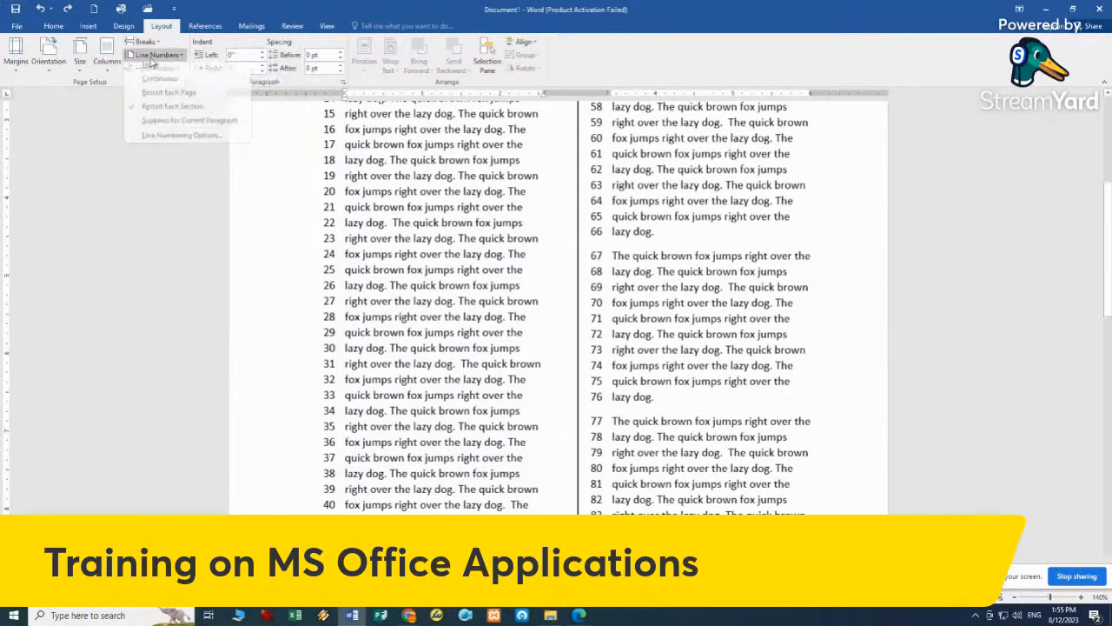
click(186, 125)
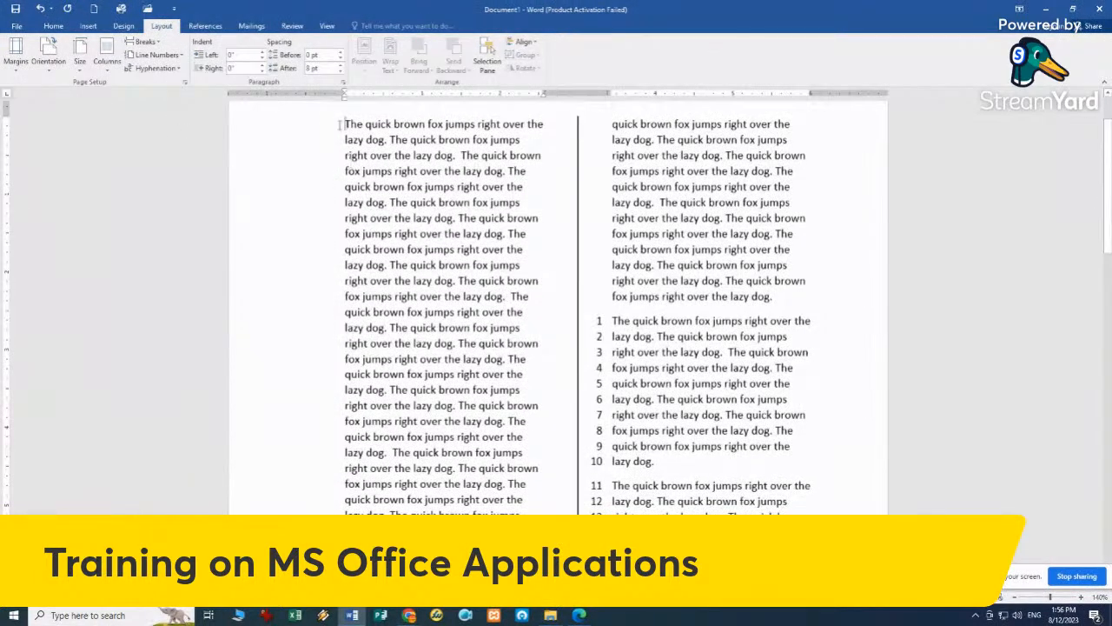
drag(340, 124, 522, 520)
click(613, 247)
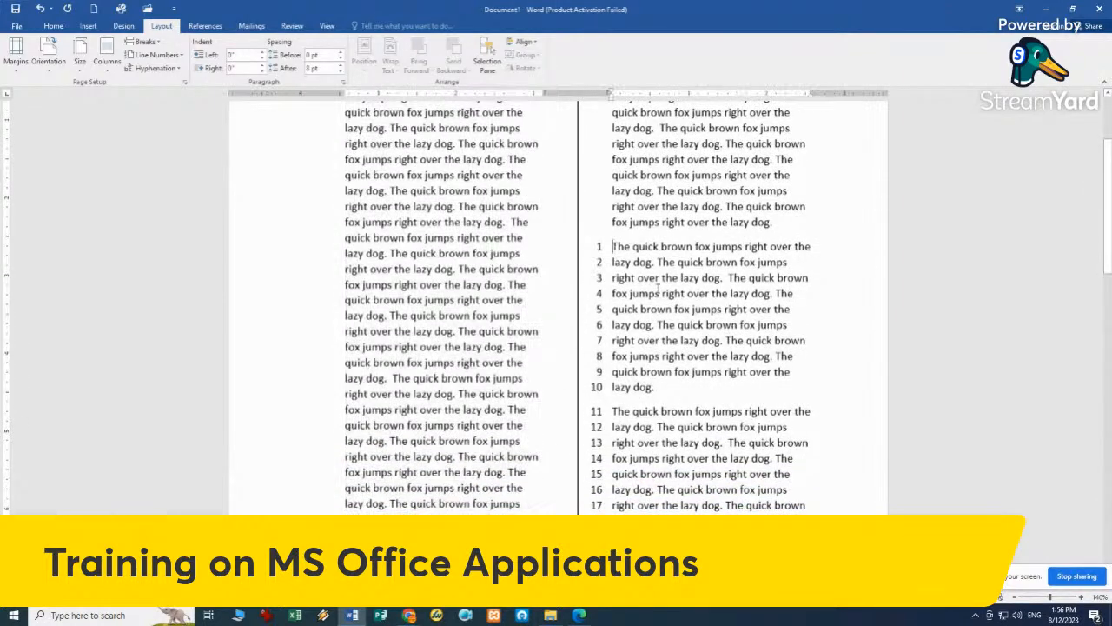
- Undo the line number suppression and suppress the numbering for the document's first paragraph again
key(ctrl+z)
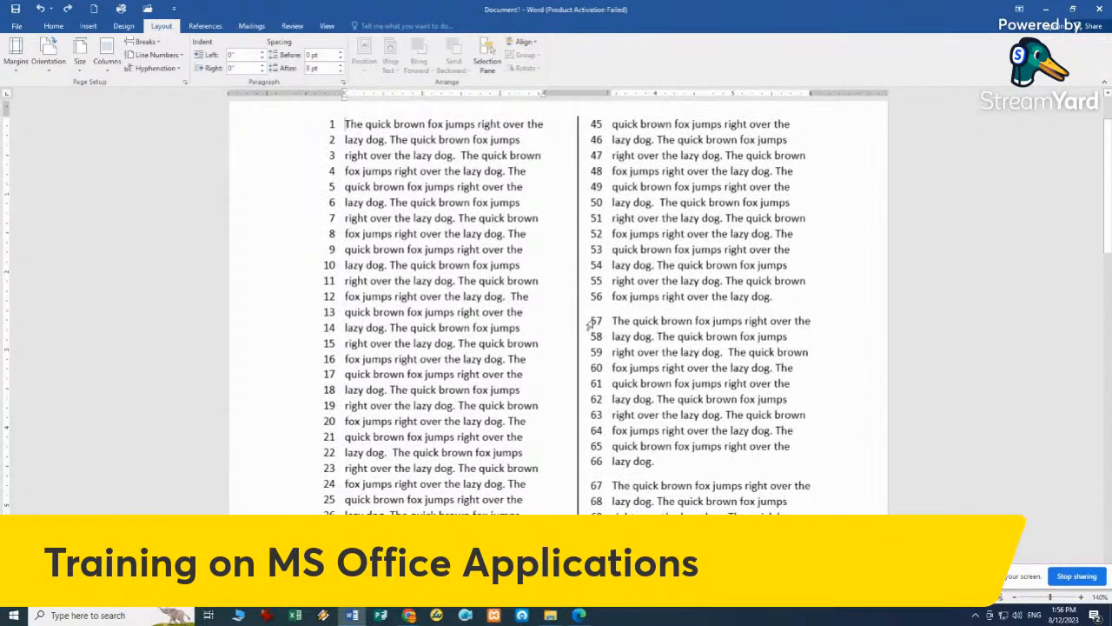
click(161, 56)
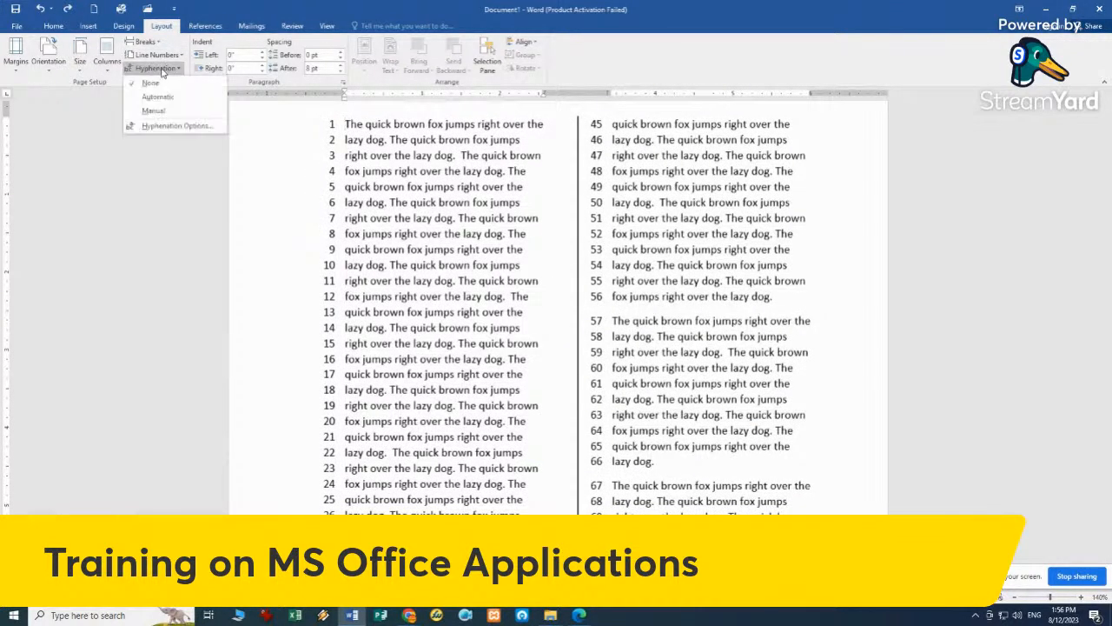
click(164, 57)
click(167, 58)
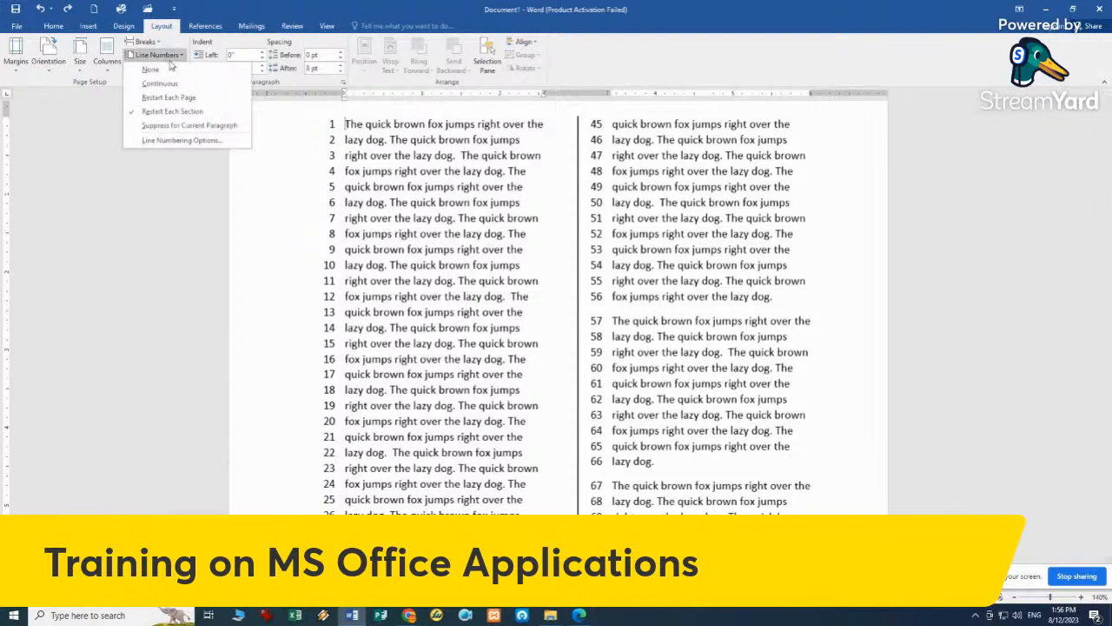
click(184, 126)
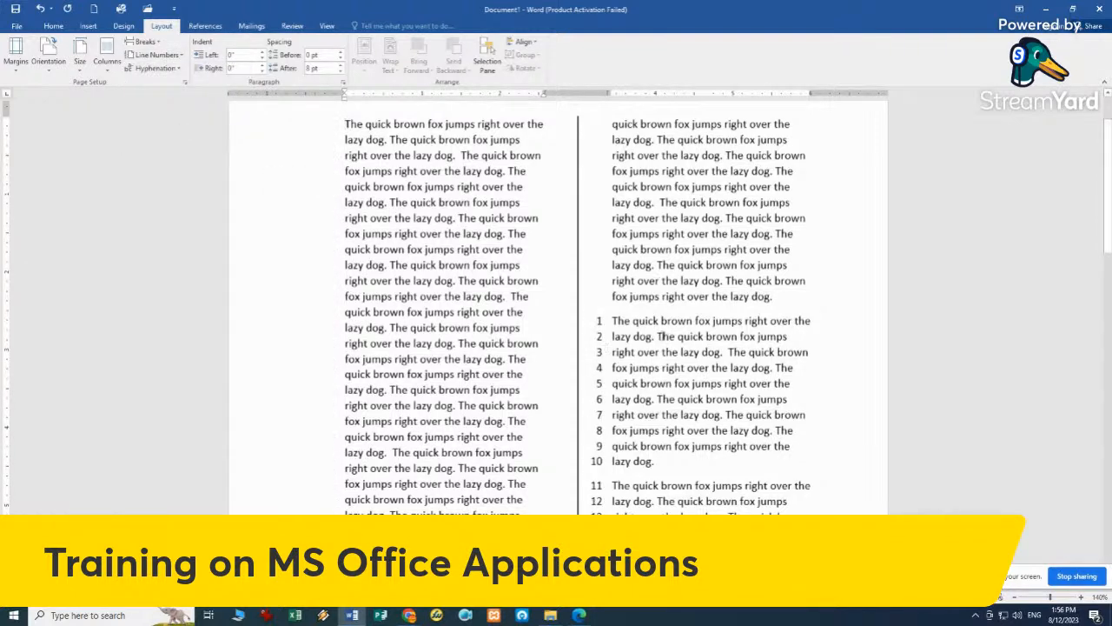
- Examine the numbering of the paragraphs after the suppressed one, and undo the suppression for the first paragraph
drag(610, 320, 619, 520)
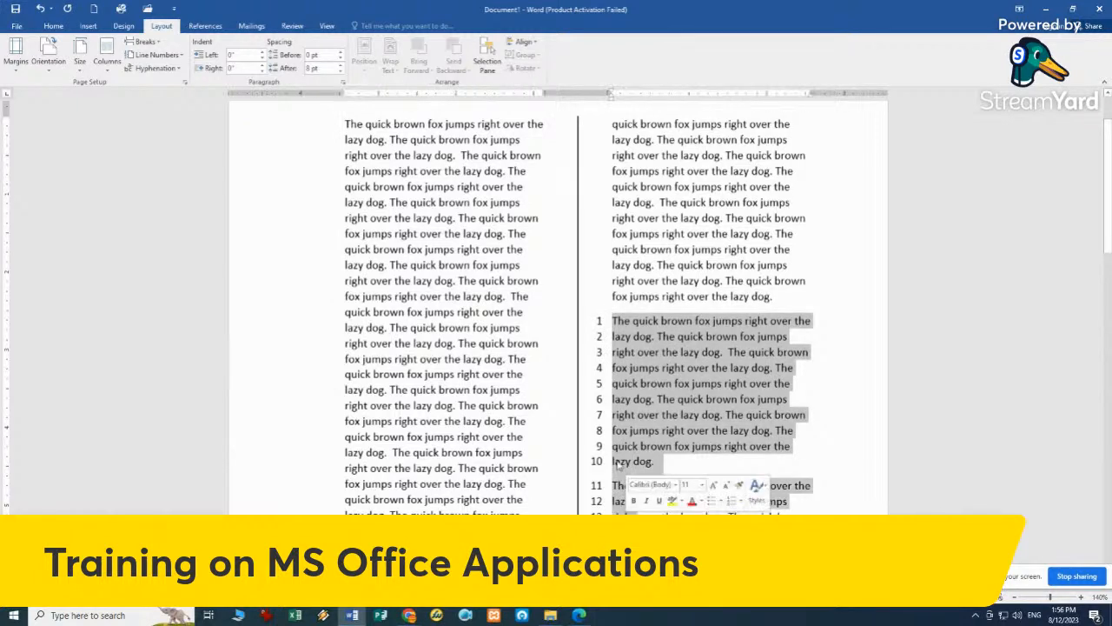
click(617, 320)
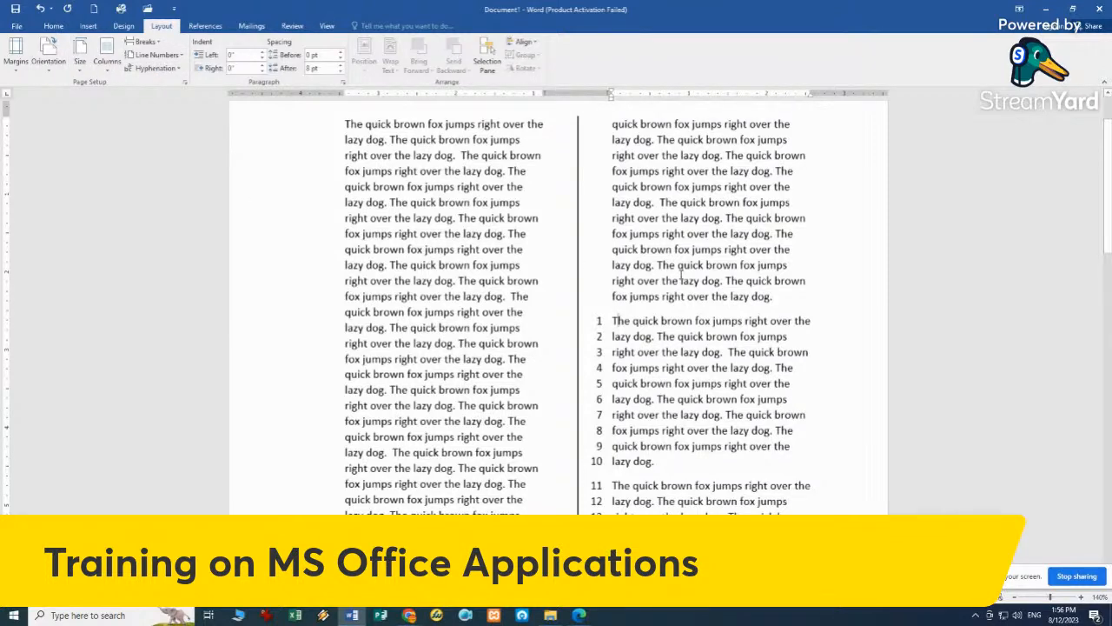
scroll(680, 275, up, 2)
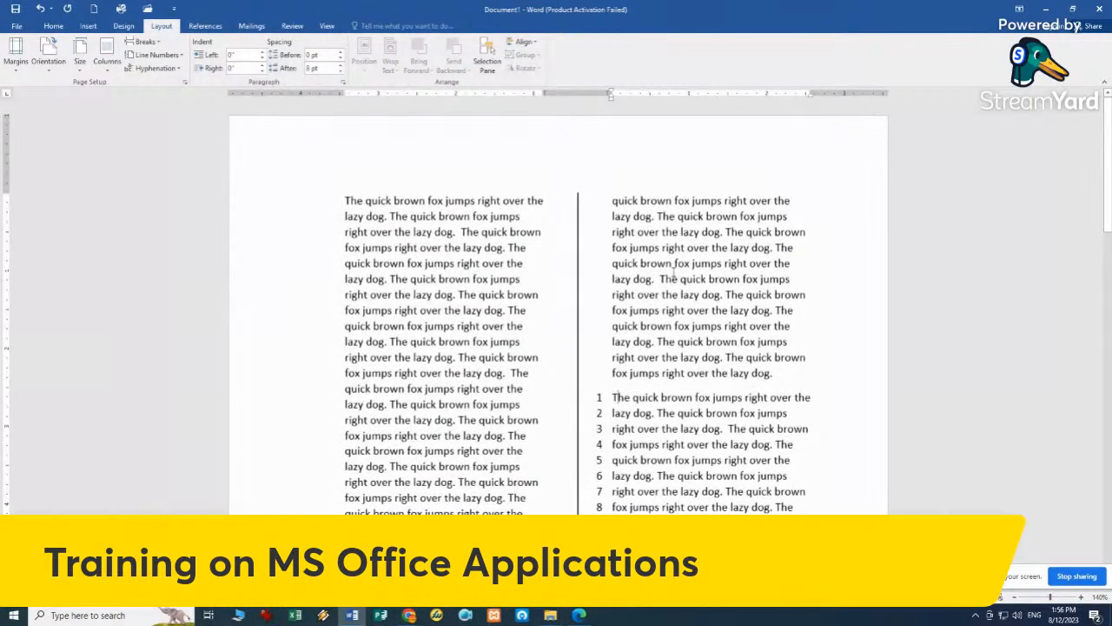
key(ctrl+z)
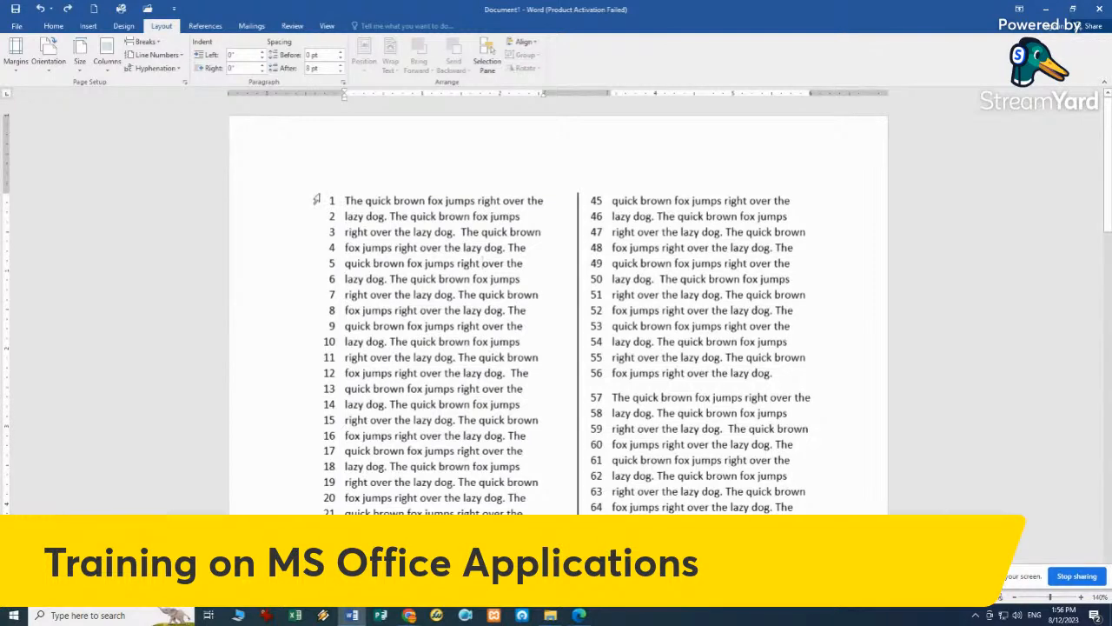
- Convert the body text from its first line onward to one column, including the leftover two-column text below it
drag(316, 199, 748, 608)
click(106, 59)
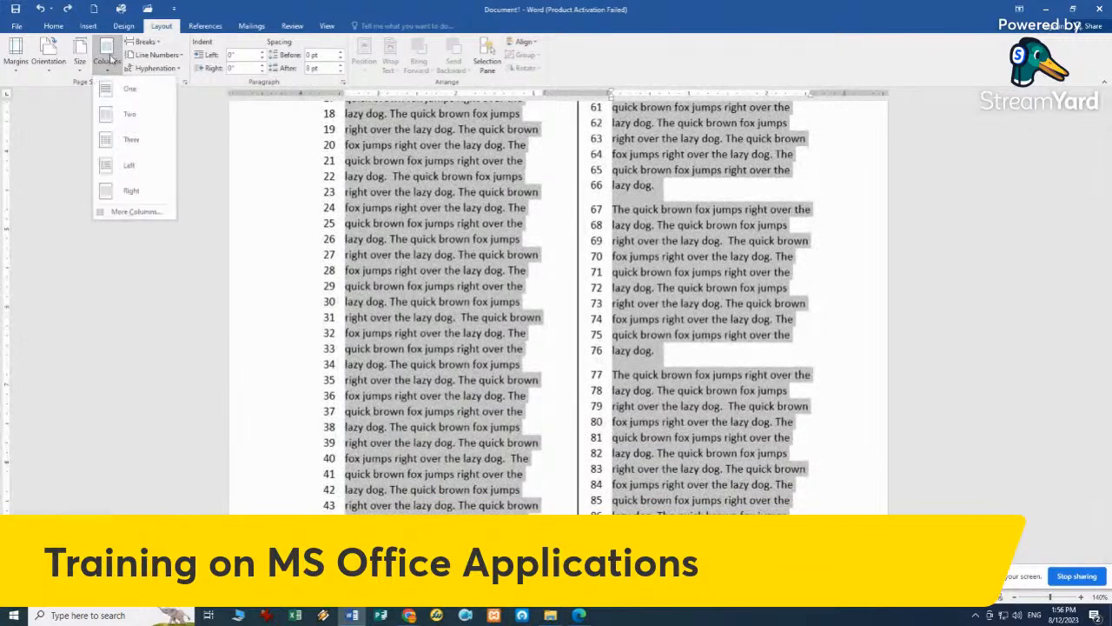
click(126, 89)
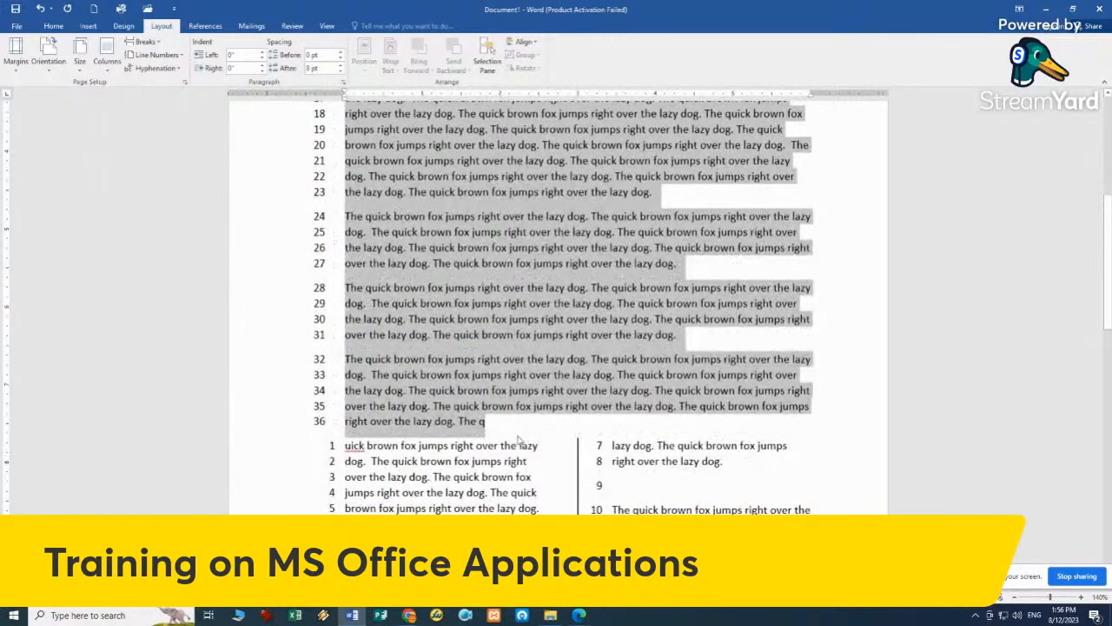
drag(299, 444, 306, 556)
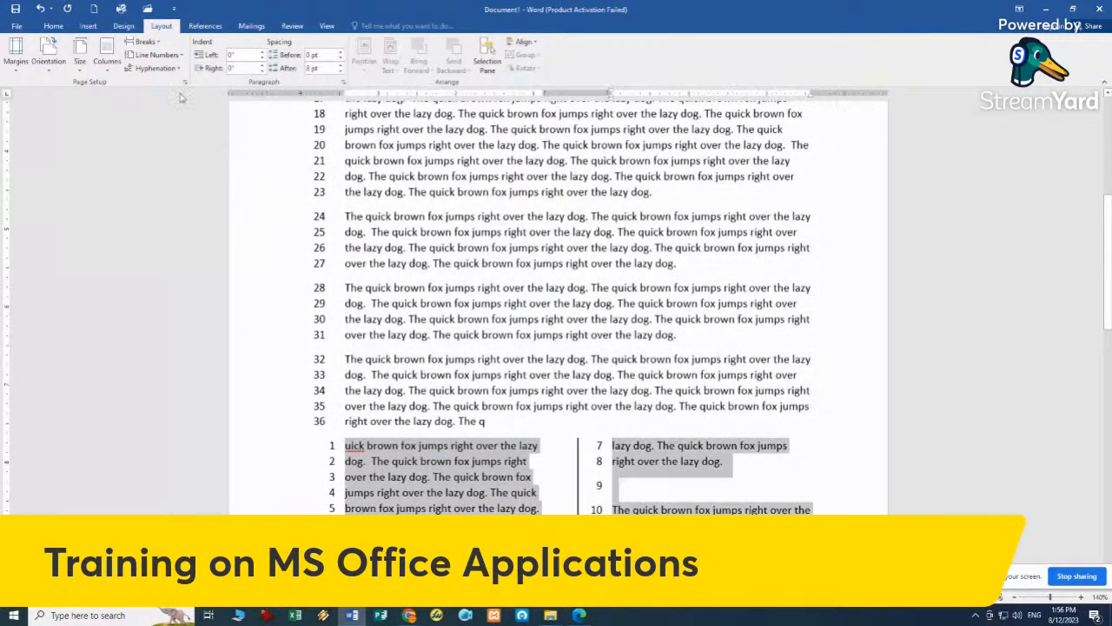
click(107, 61)
click(122, 88)
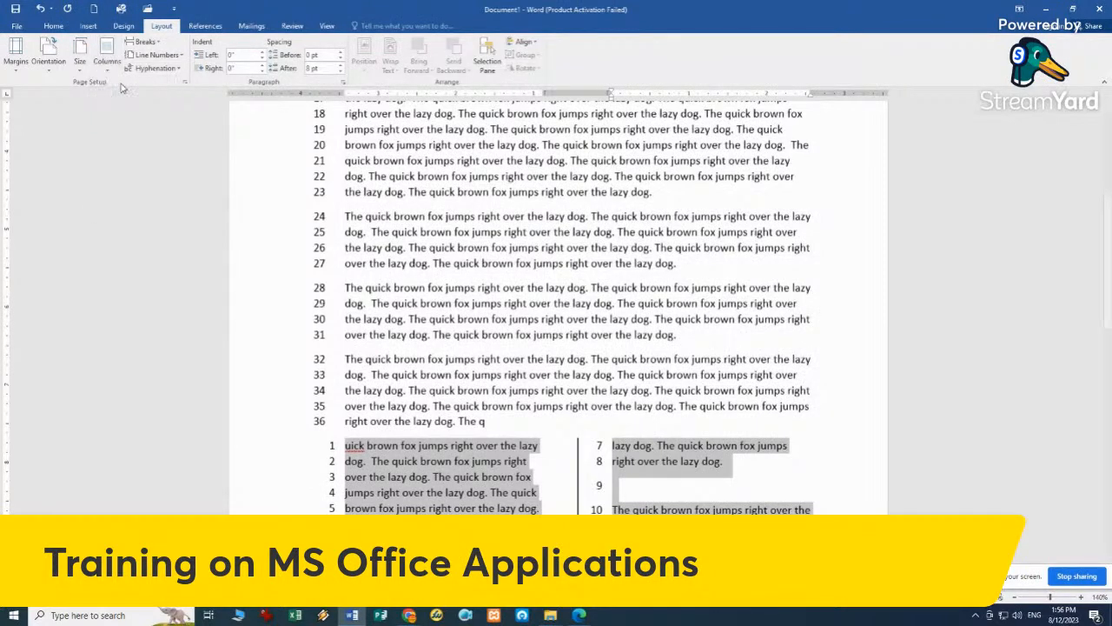
- Set line numbers to None for the selected lower text and for the entire document
click(156, 54)
click(169, 70)
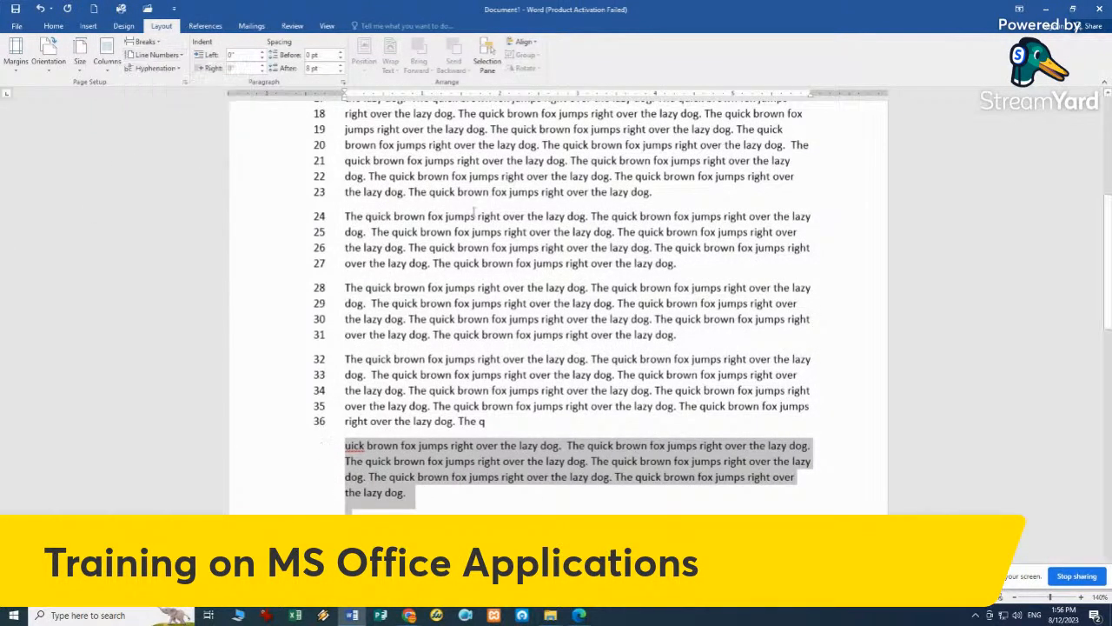
click(292, 306)
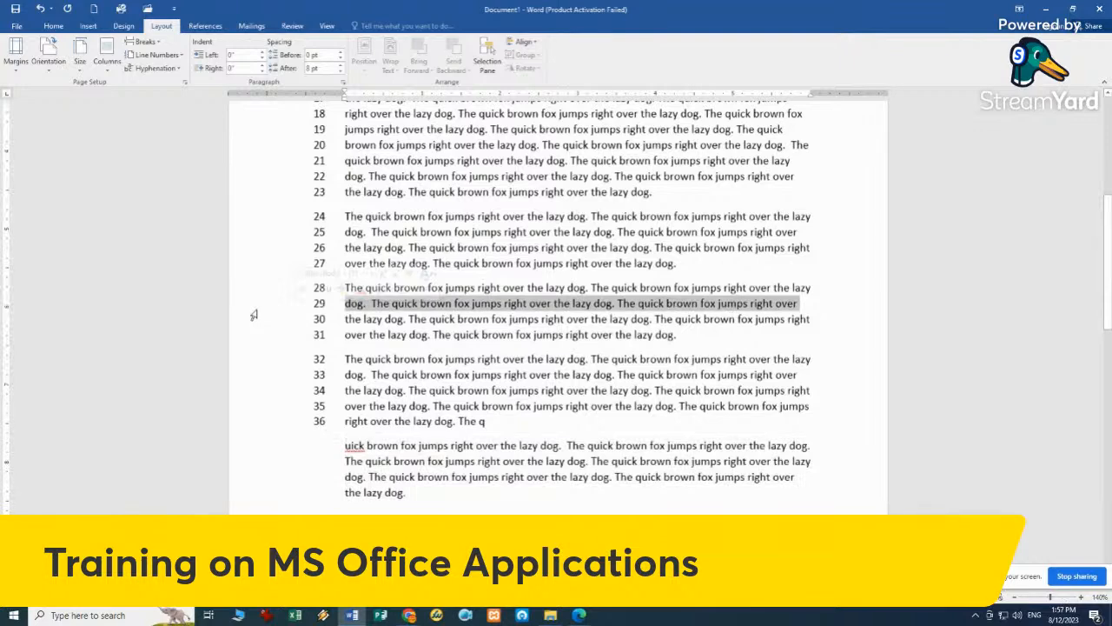
key(ctrl+a)
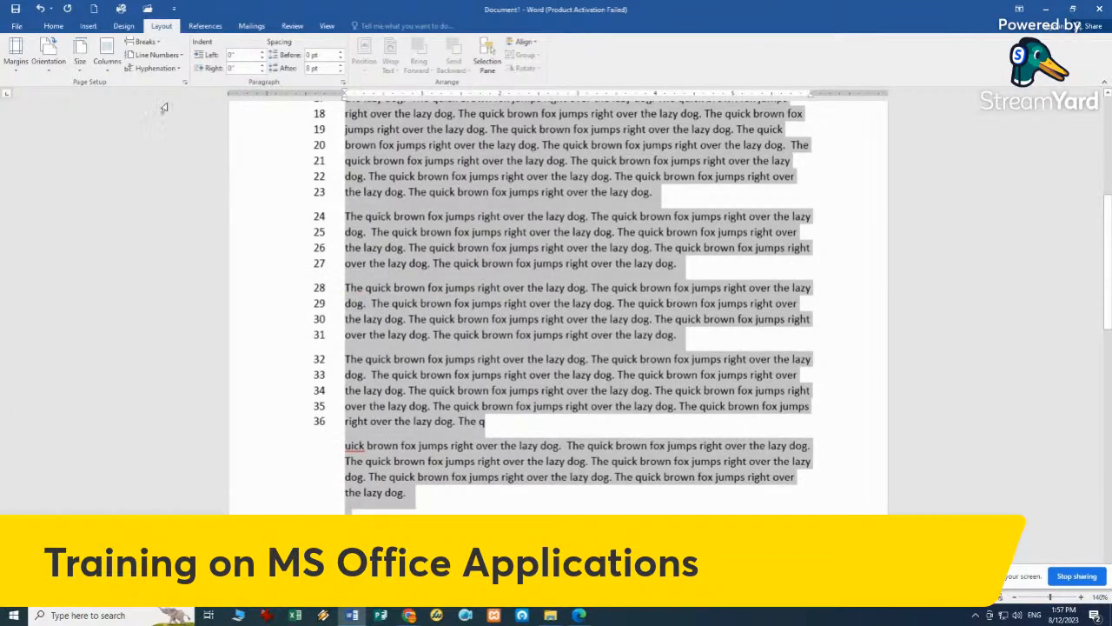
click(156, 53)
click(155, 71)
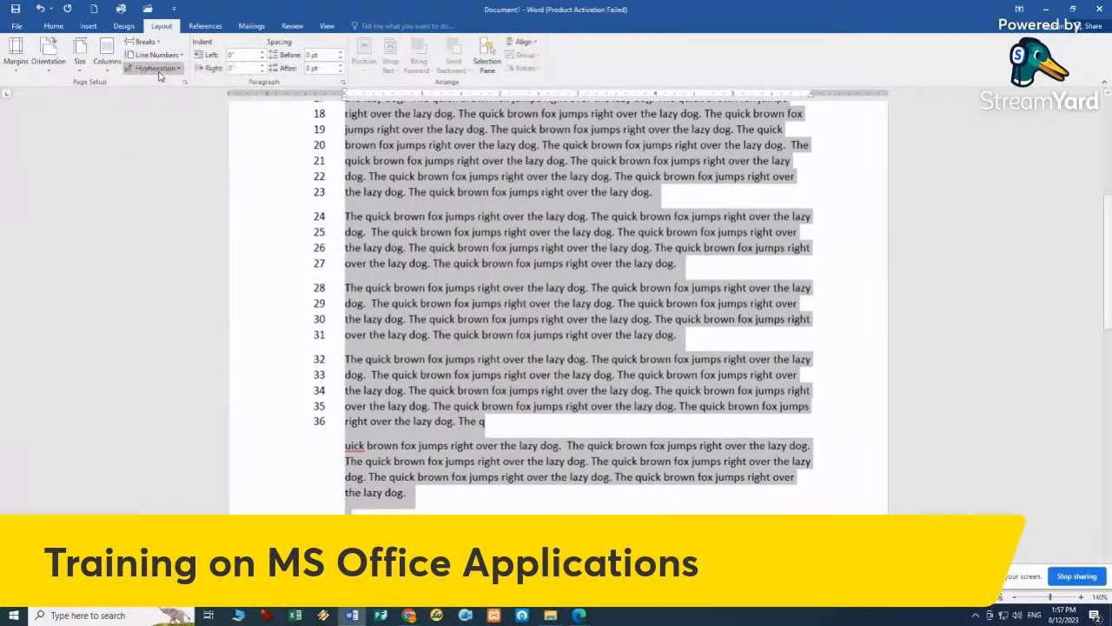
scroll(445, 224, up, 5)
click(445, 224)
scroll(445, 261, up, 2)
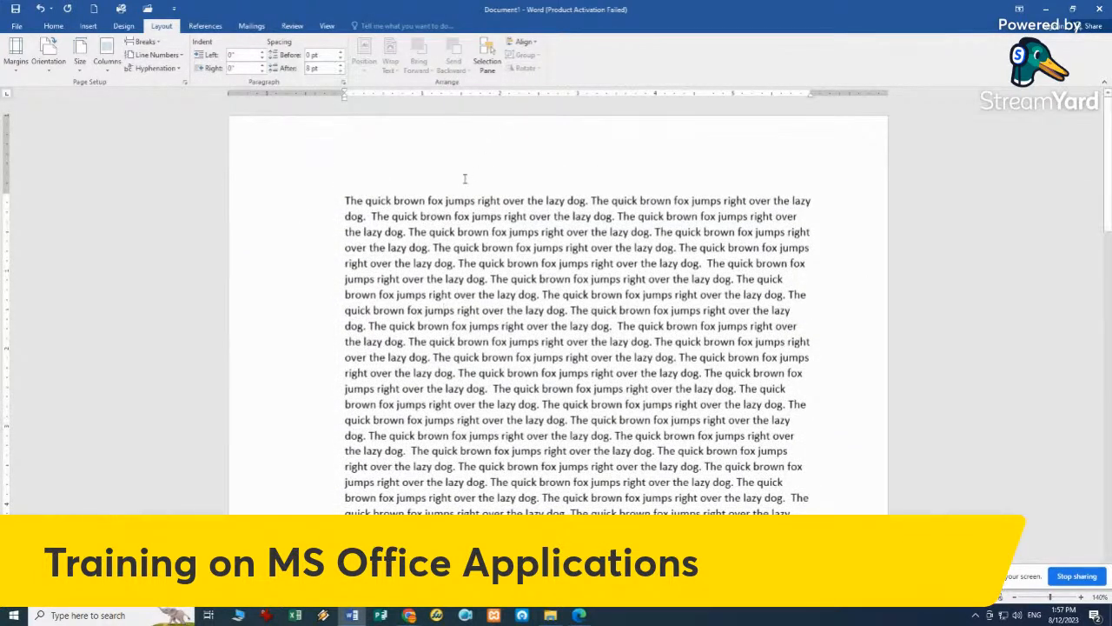
- Delete all the text after the first page's fifteenth line through the end of the document
click(90, 26)
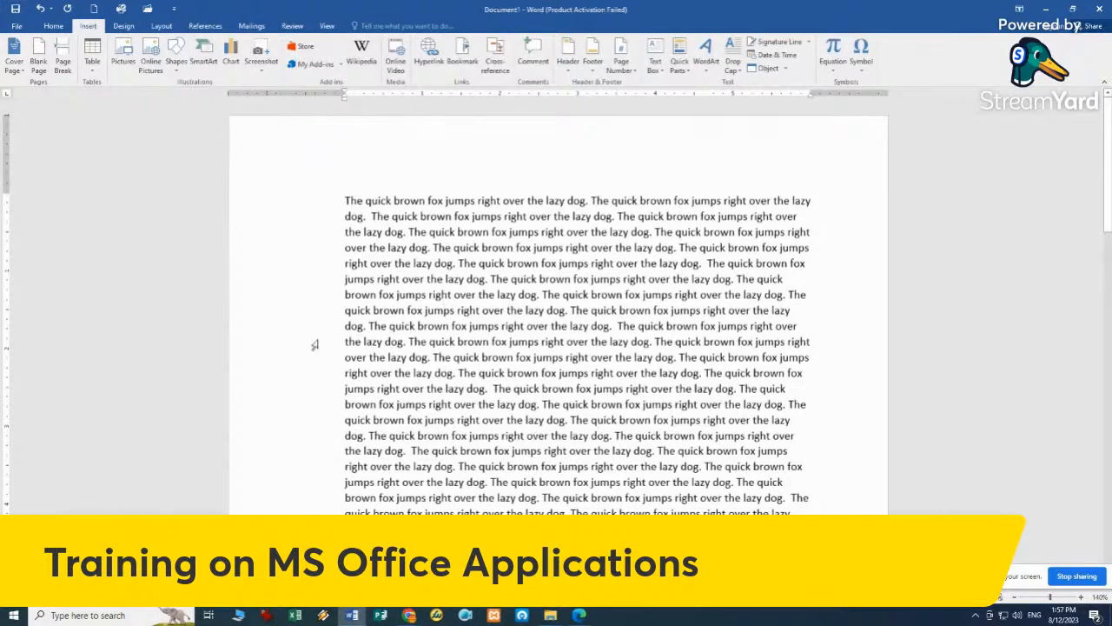
scroll(304, 344, down, 3)
drag(308, 280, 306, 591)
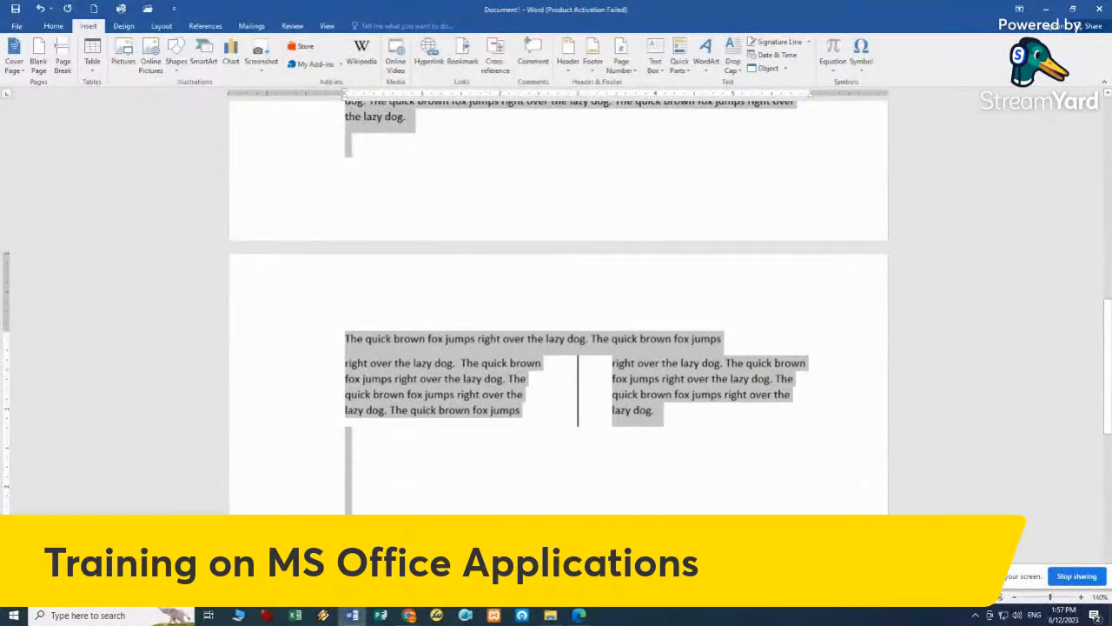
click(504, 425)
scroll(504, 425, up, 10)
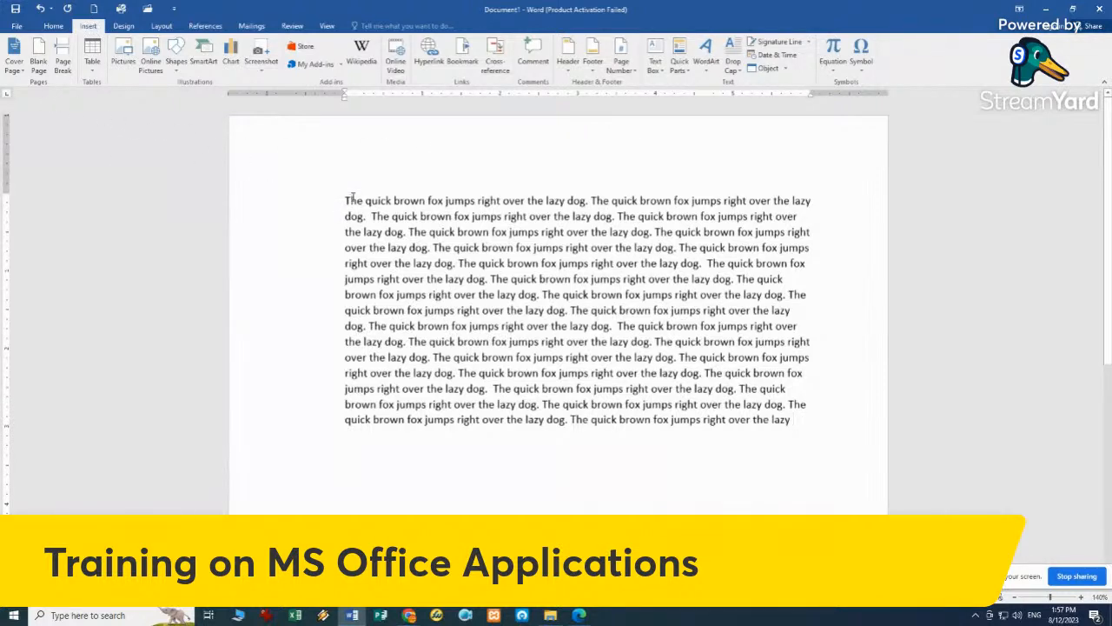
- Browse the built-in cover pages, insert the Whisp cover page, and look through its layout
click(18, 68)
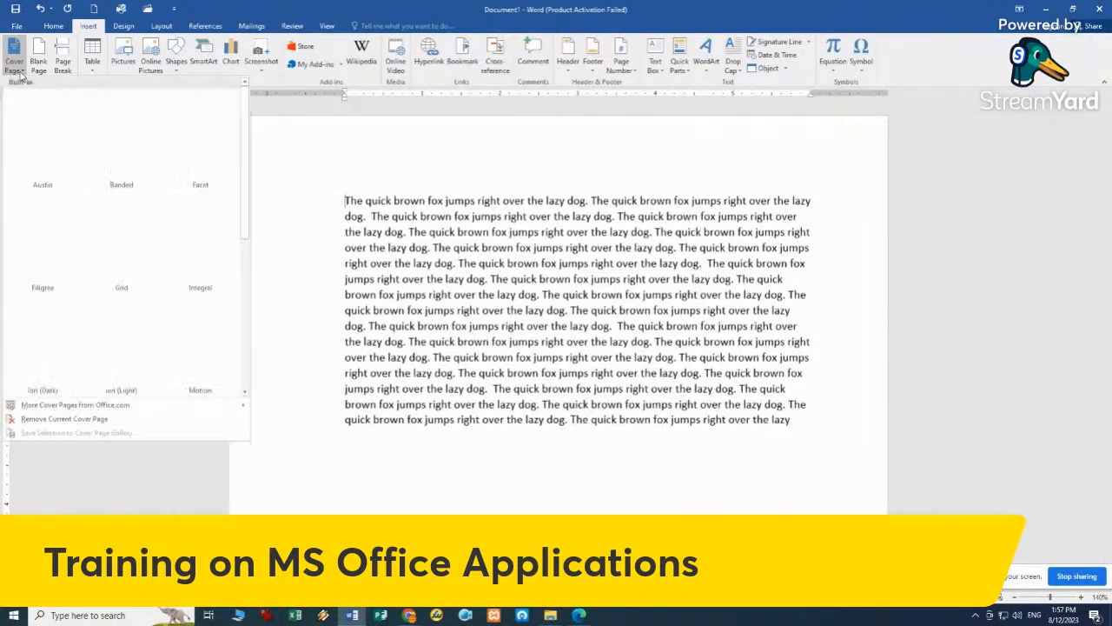
scroll(205, 221, down, 3)
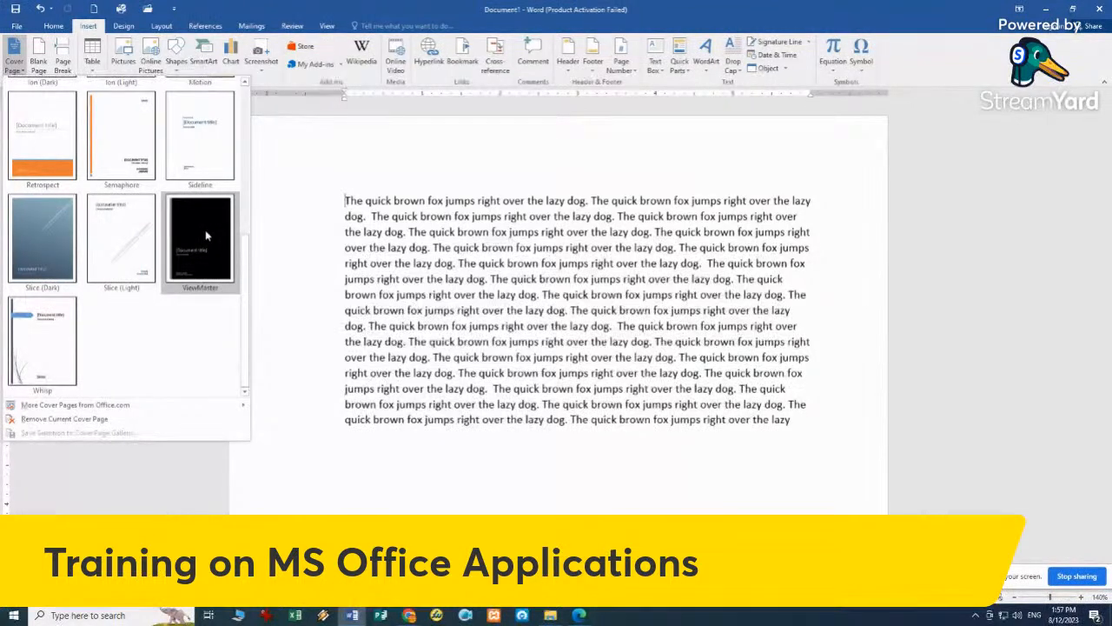
scroll(206, 235, up, 3)
scroll(206, 235, down, 3)
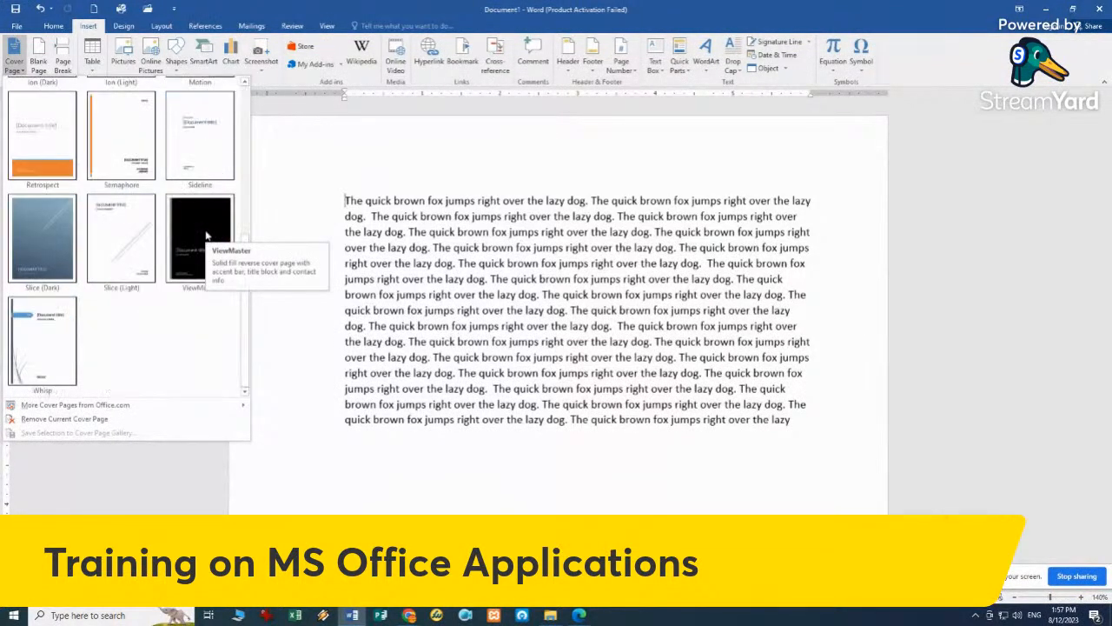
click(34, 339)
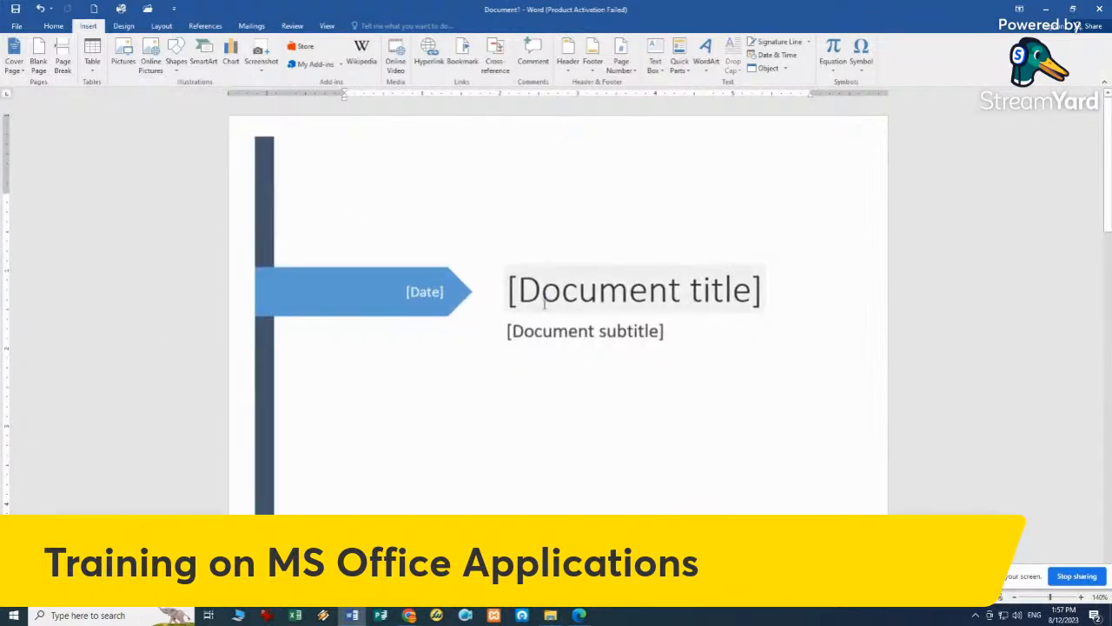
scroll(484, 217, down, 5)
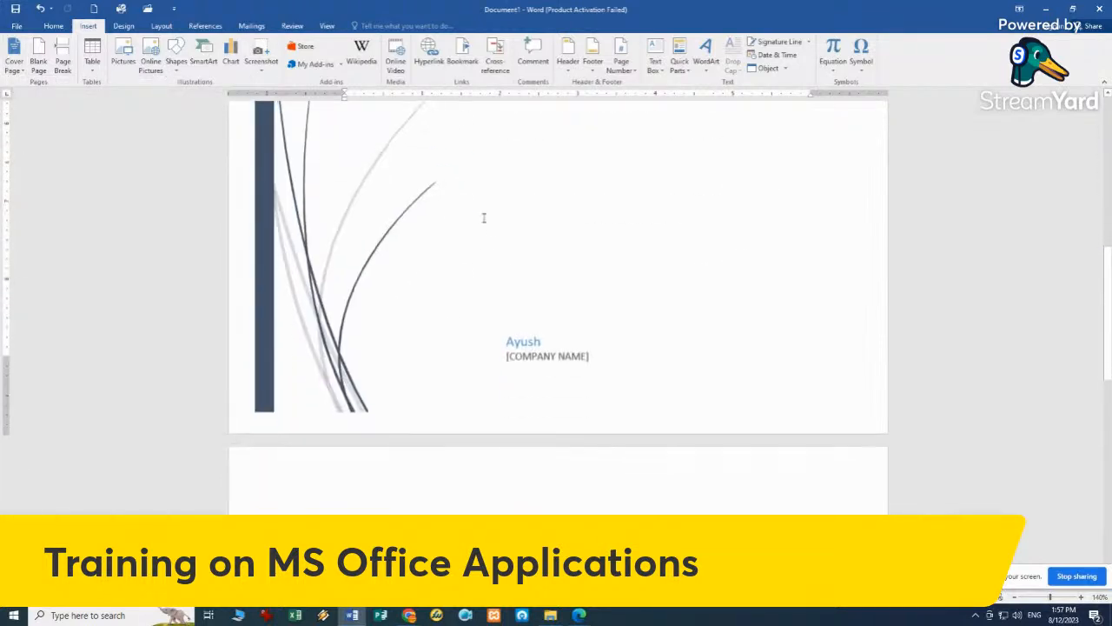
scroll(484, 217, down, 3)
scroll(484, 218, up, 10)
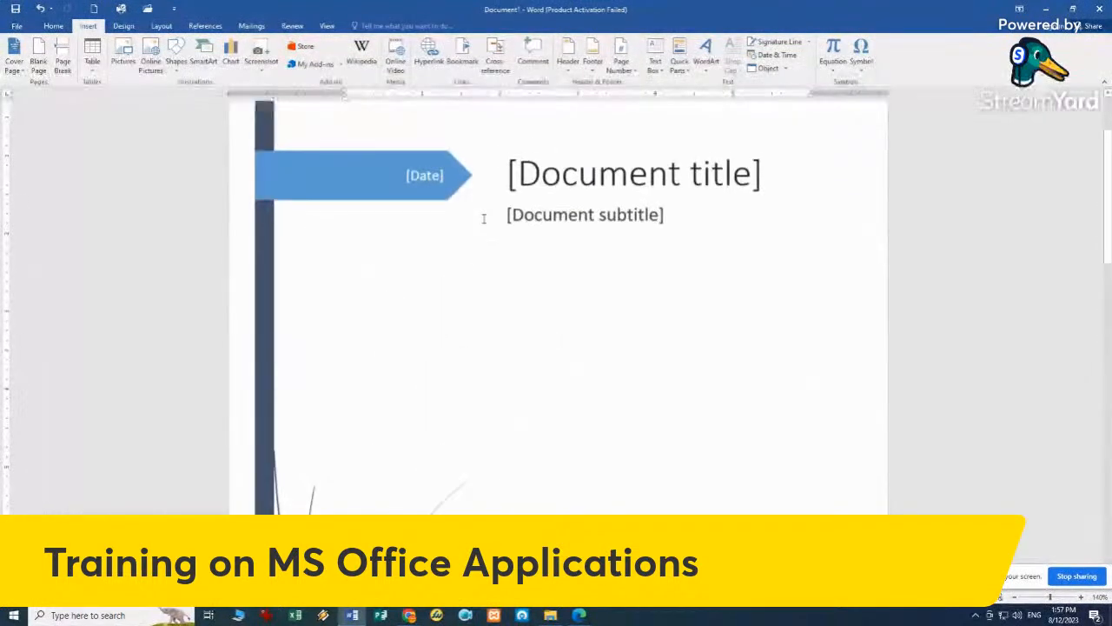
- Inspect the cover page's date and title placeholders and the page following it, and undo the cover page insertion
click(427, 294)
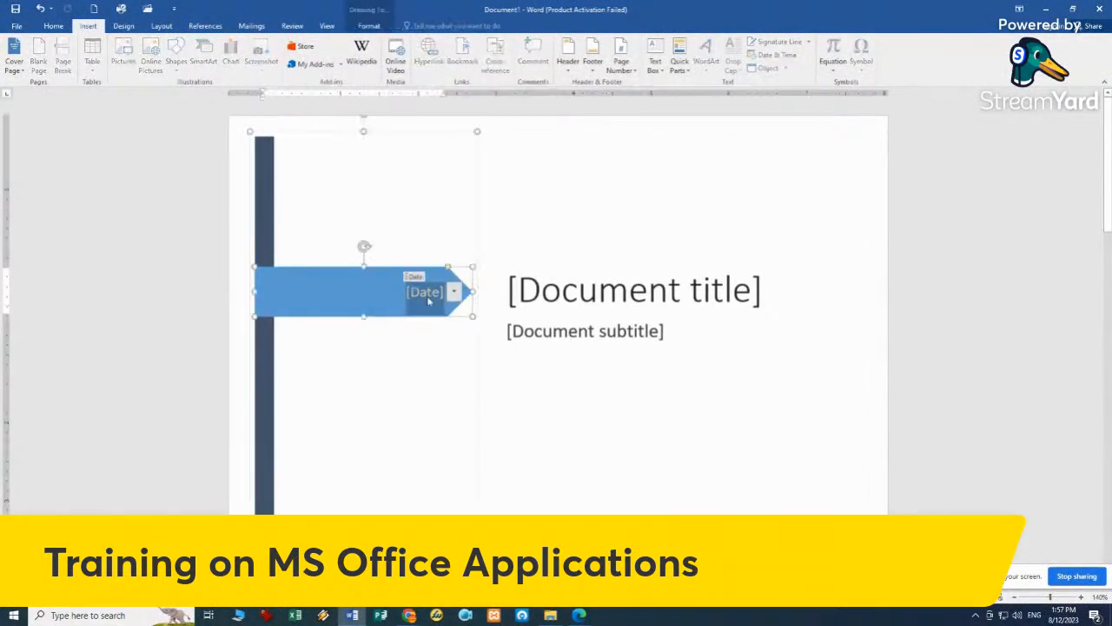
click(577, 291)
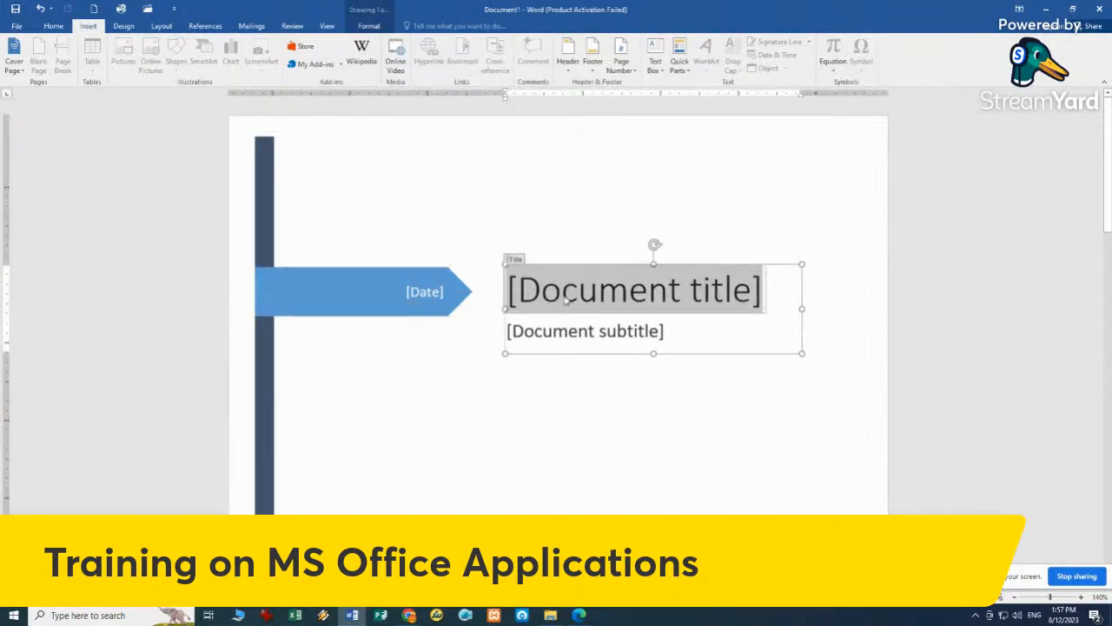
scroll(694, 306, down, 10)
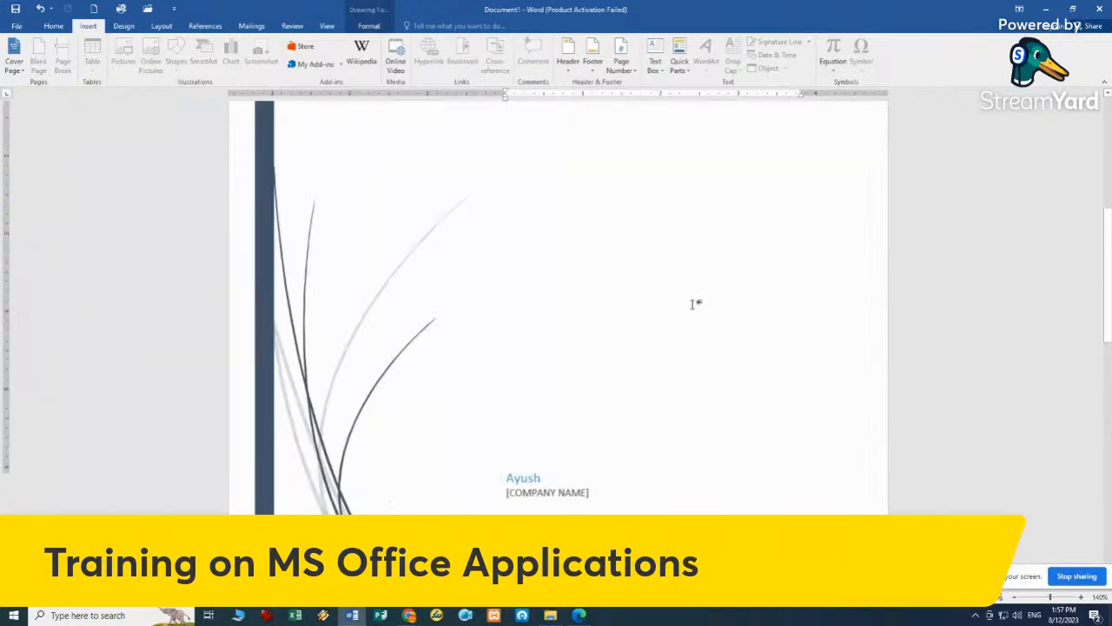
scroll(694, 306, down, 3)
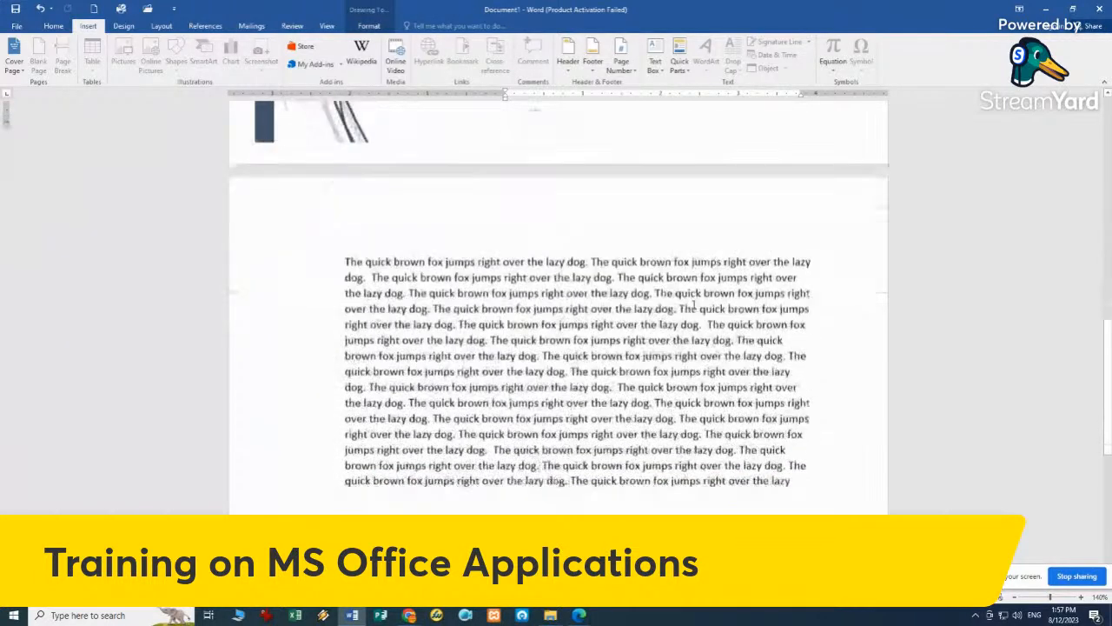
scroll(693, 305, up, 8)
scroll(693, 304, up, 3)
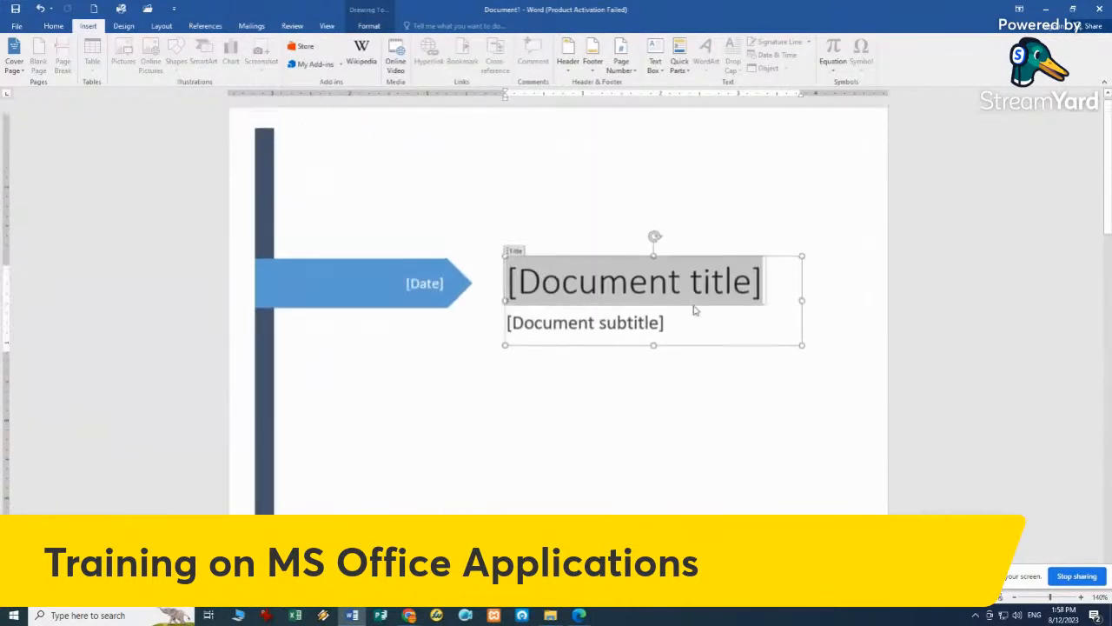
key(ctrl+z)
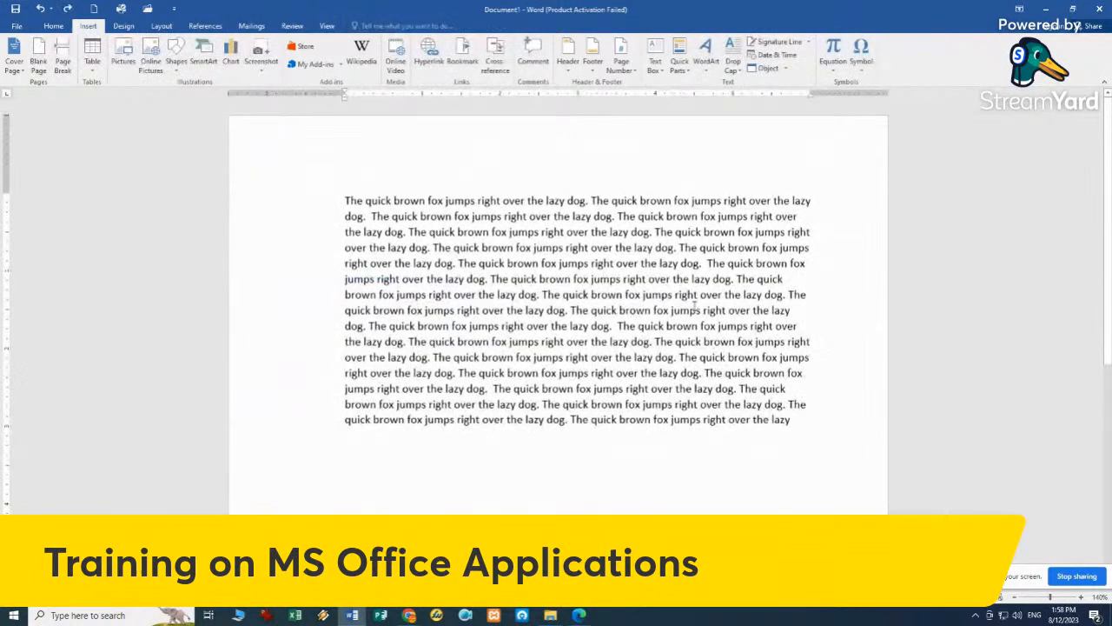
- Insert the Insight 2 cover page from the additional Office.com designs
click(14, 61)
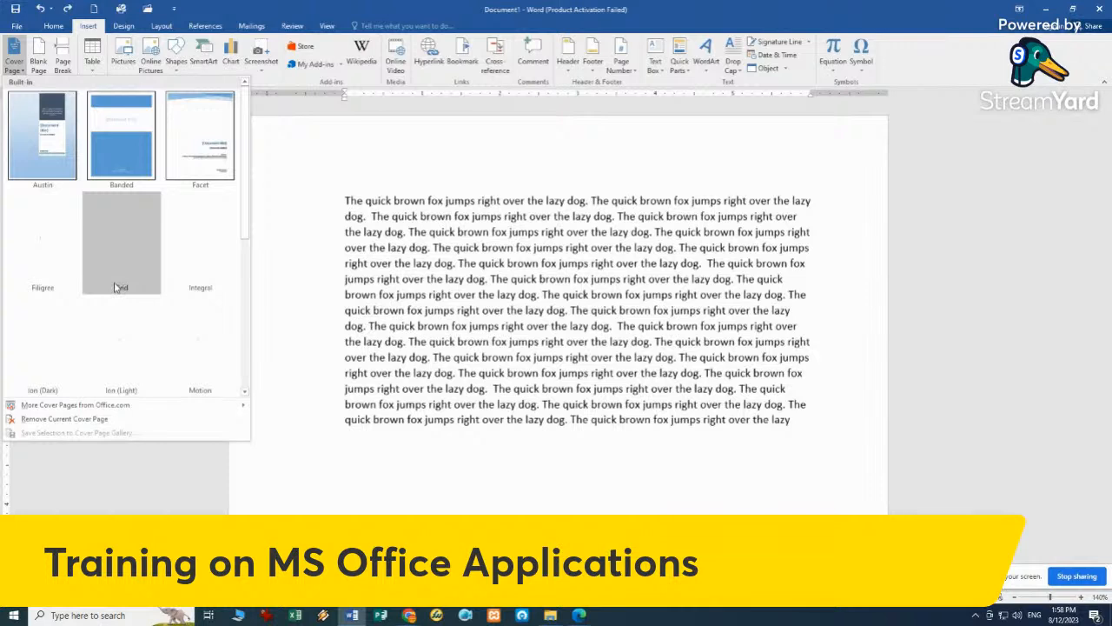
mouse_move(128, 412)
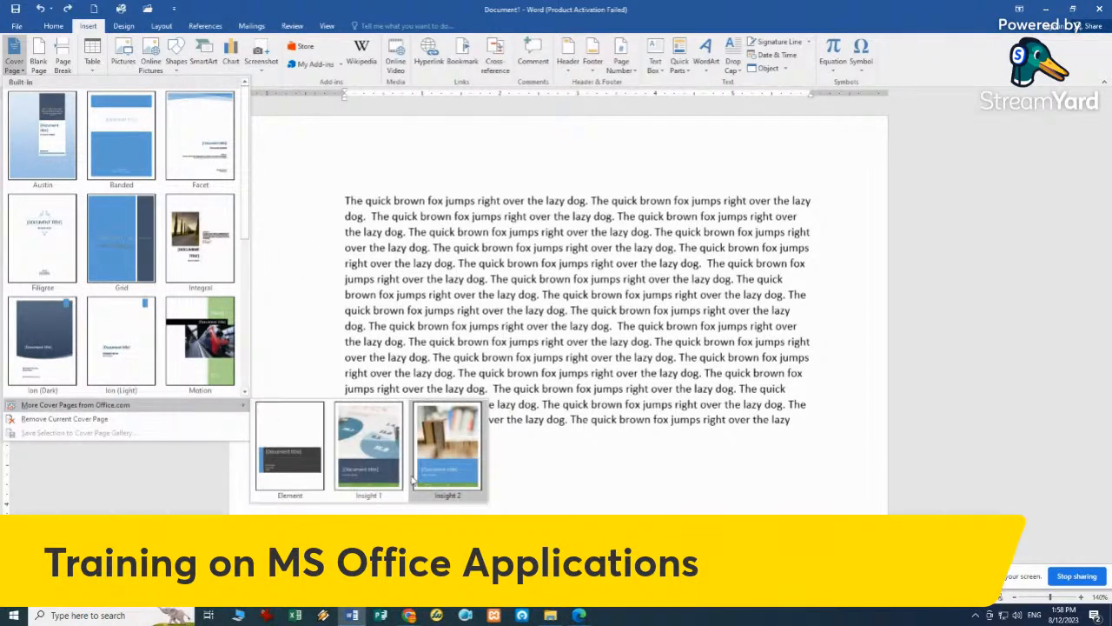
click(450, 472)
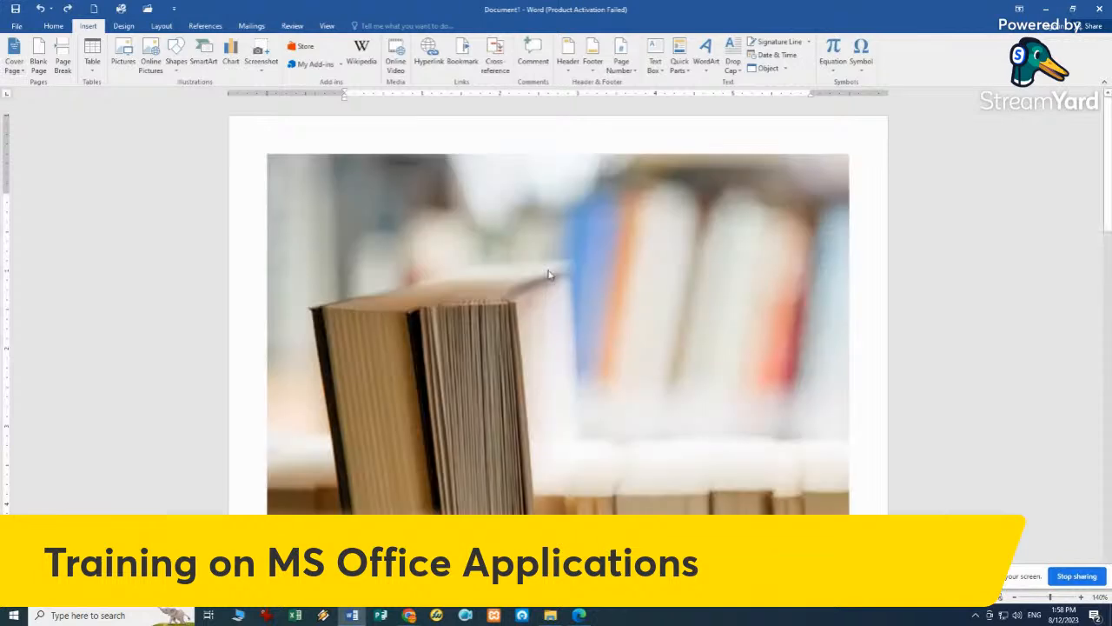
- Look over the Insight 2 cover page and the other available cover page designs, and undo the cover page insertion
scroll(659, 285, down, 5)
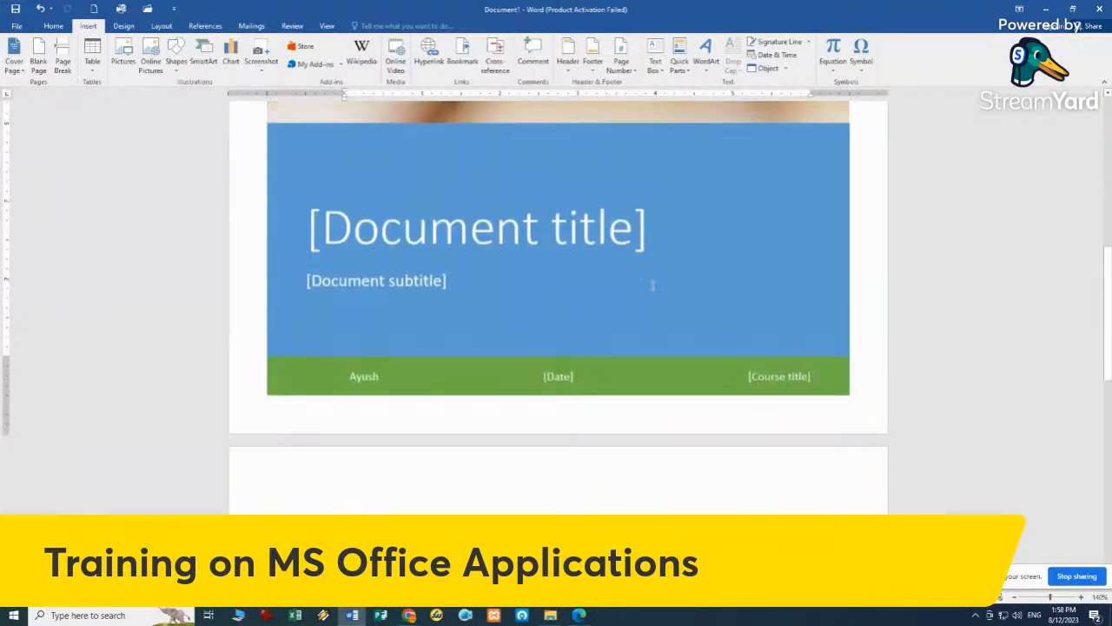
scroll(653, 285, up, 5)
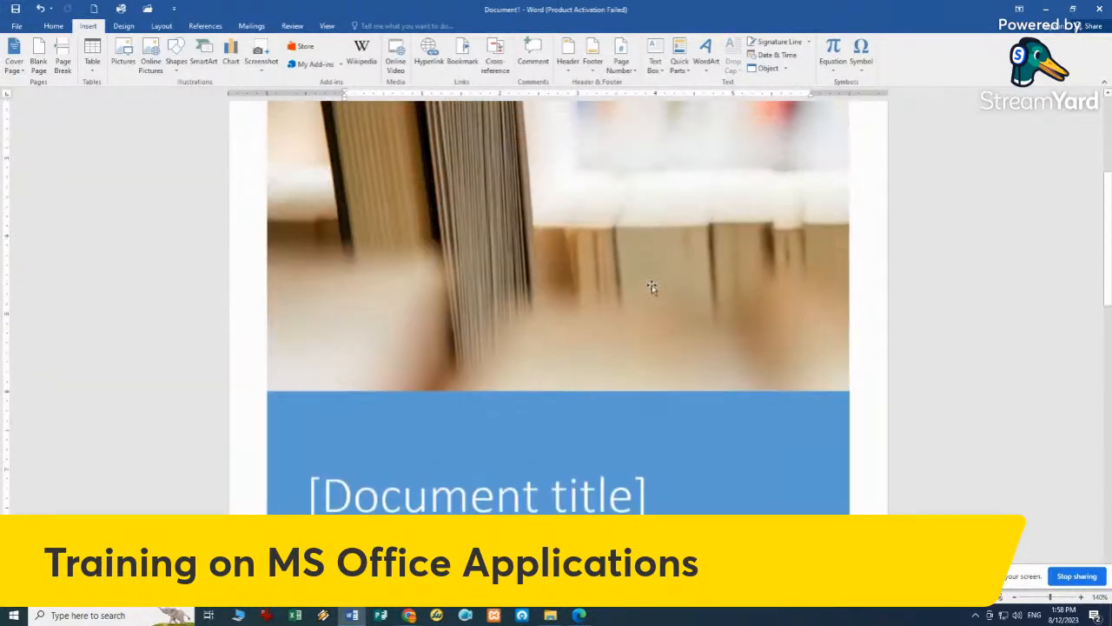
scroll(652, 288, down, 5)
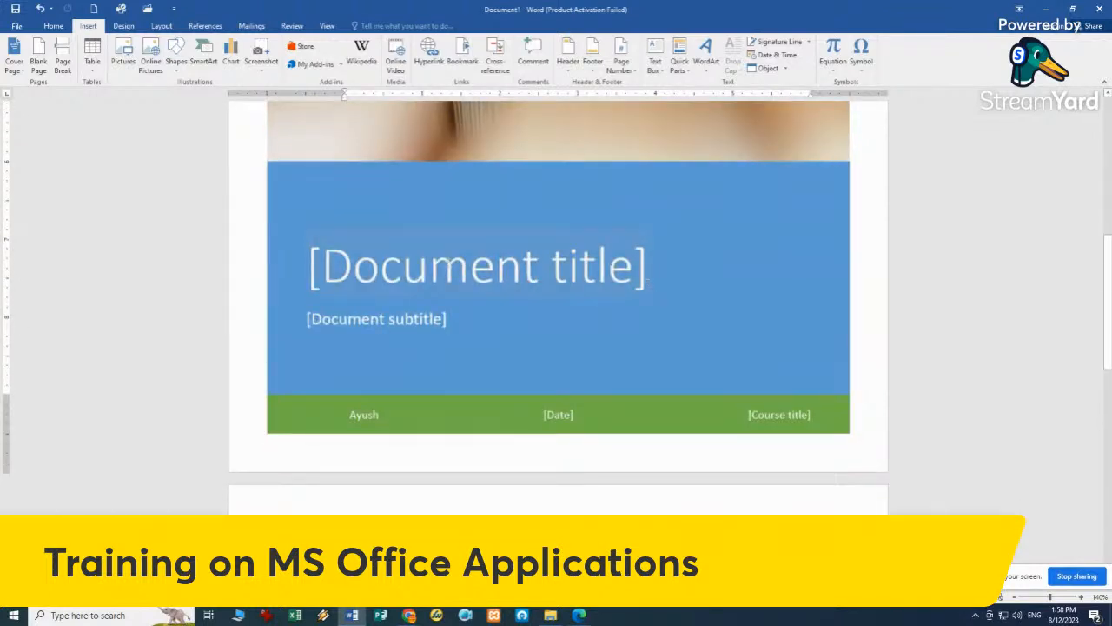
click(15, 63)
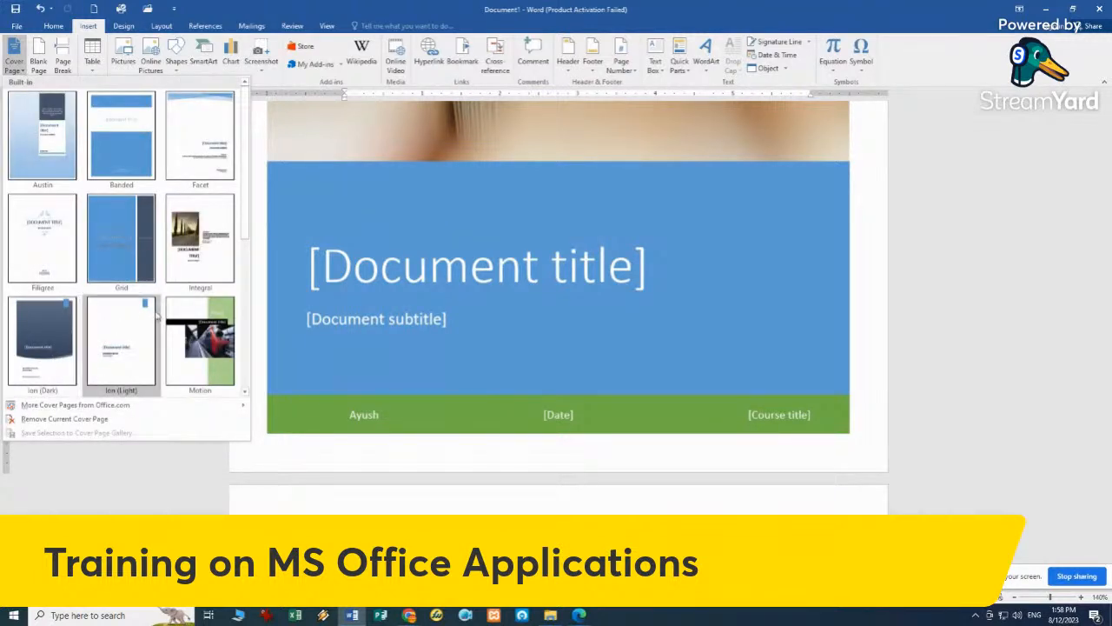
scroll(157, 316, down, 3)
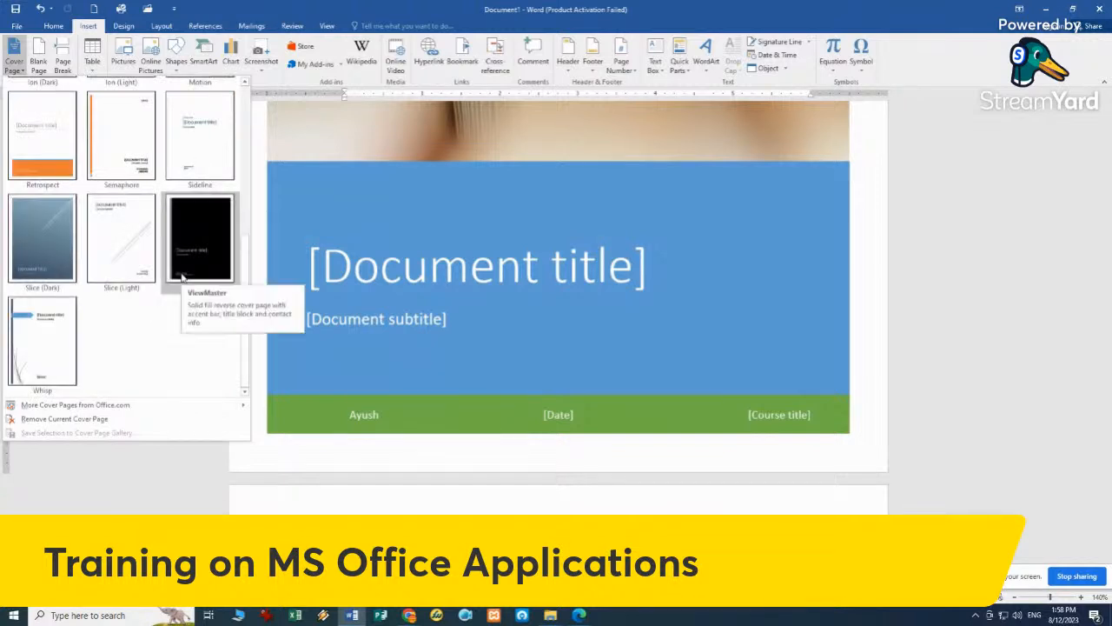
mouse_move(173, 408)
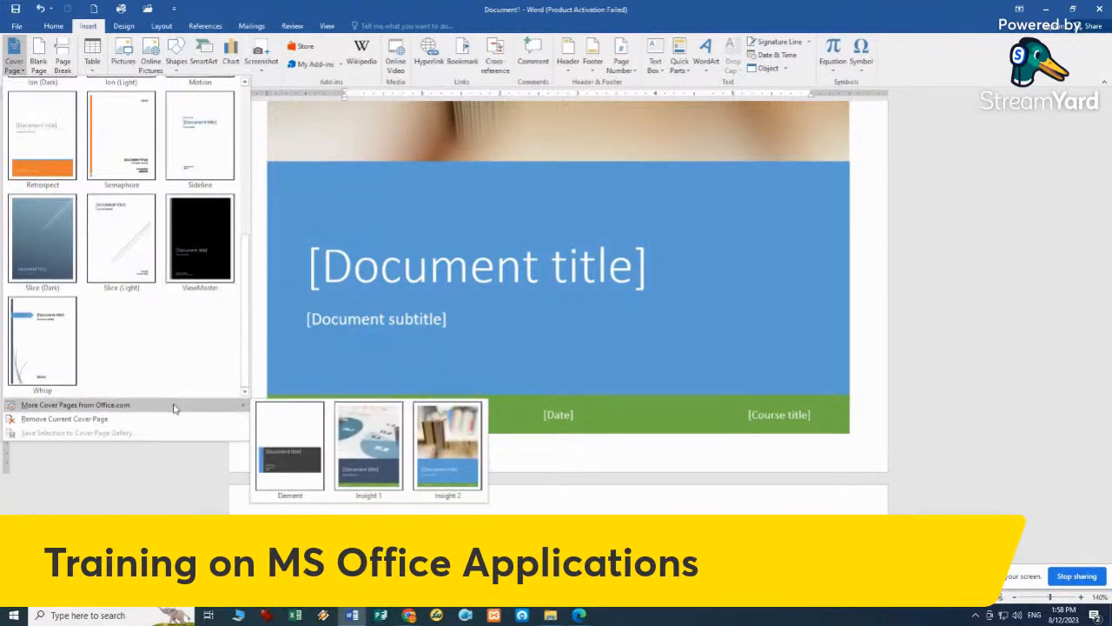
click(582, 500)
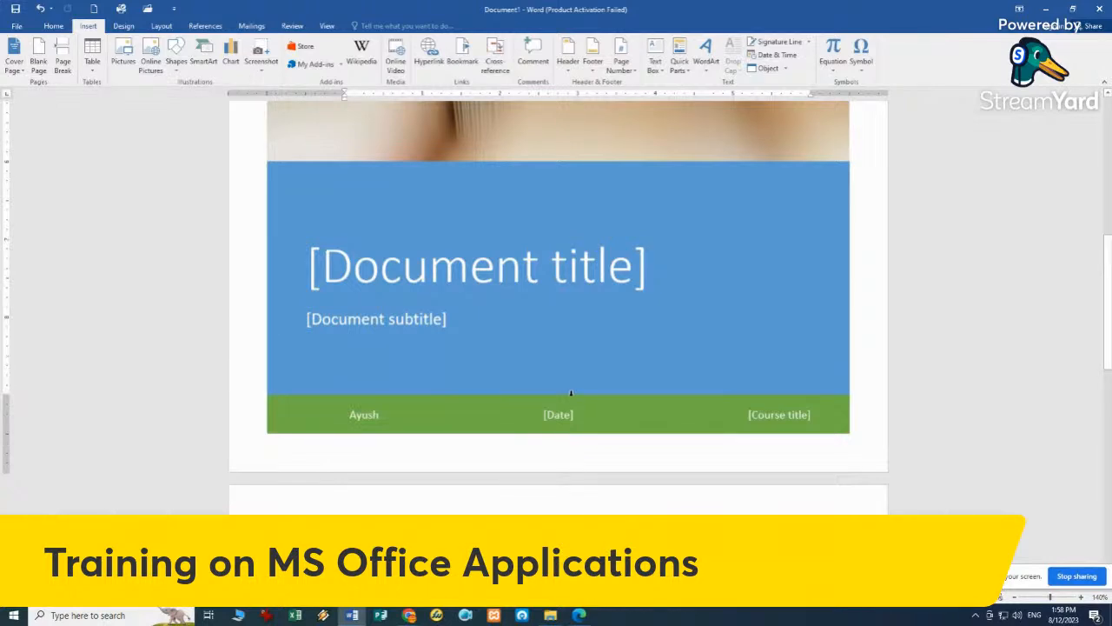
key(ctrl+z)
scroll(571, 393, up, 2)
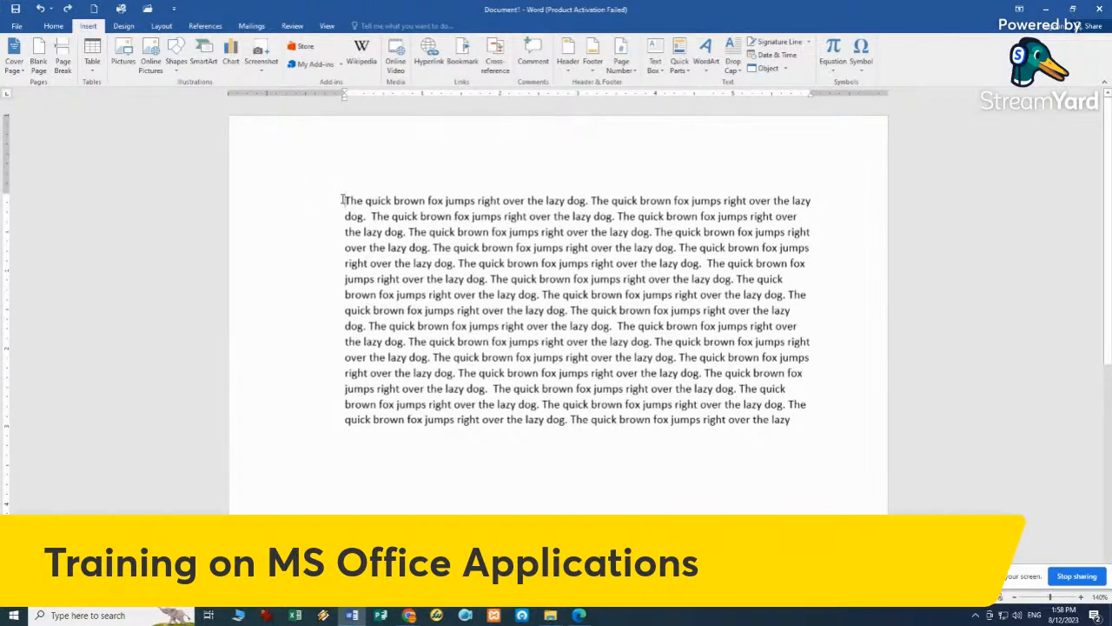
- Insert a blank page after the last line of text, look through the pages, and undo the insertion
click(796, 423)
click(38, 54)
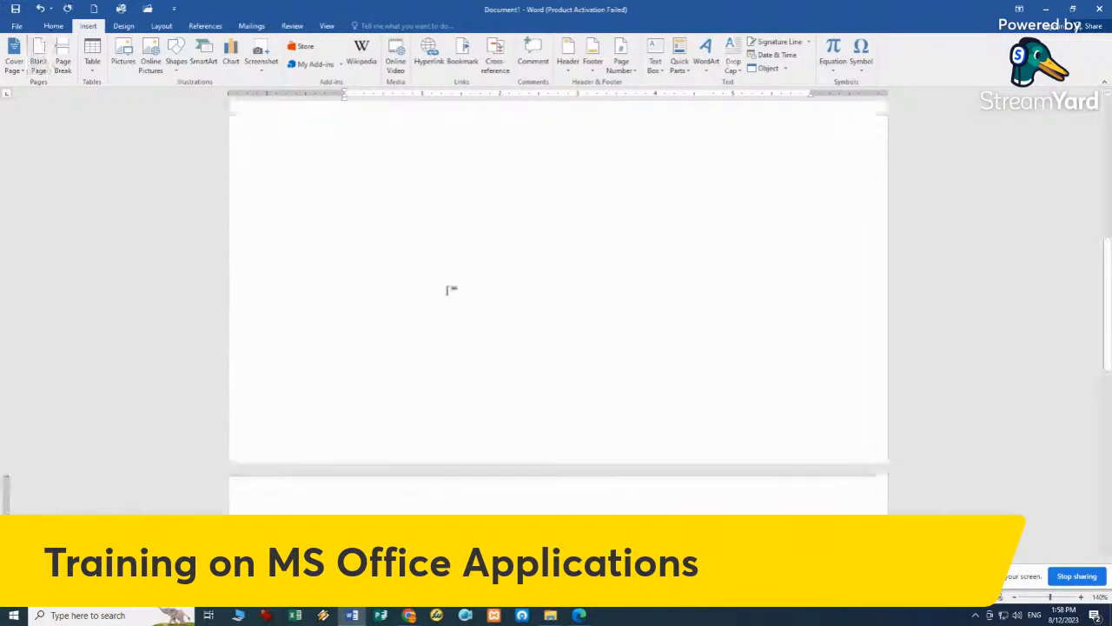
scroll(448, 293, up, 10)
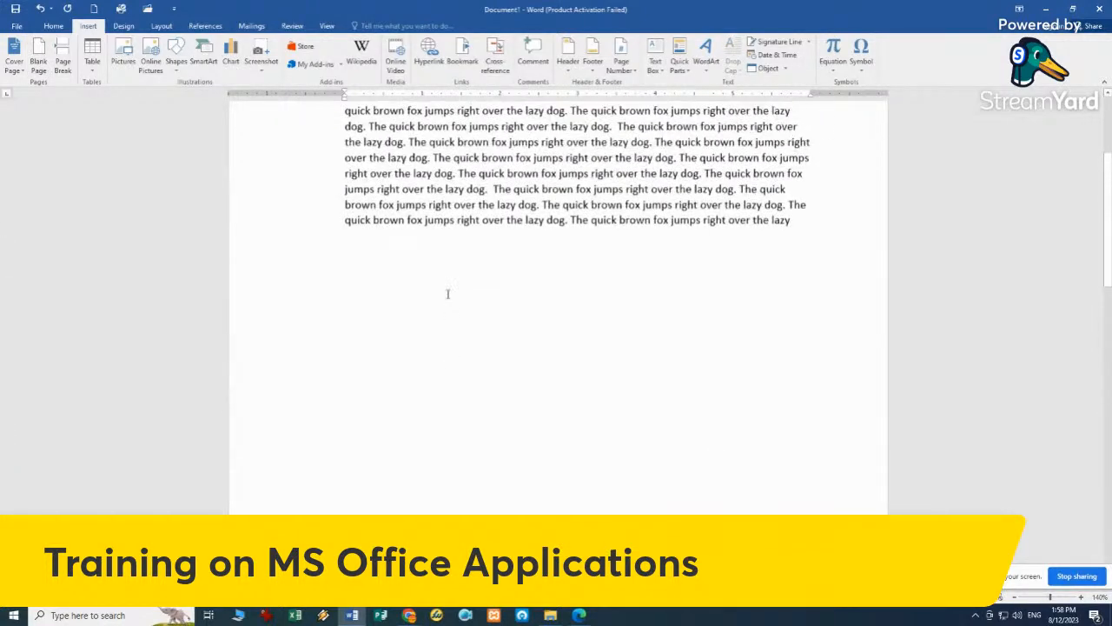
scroll(449, 295, down, 10)
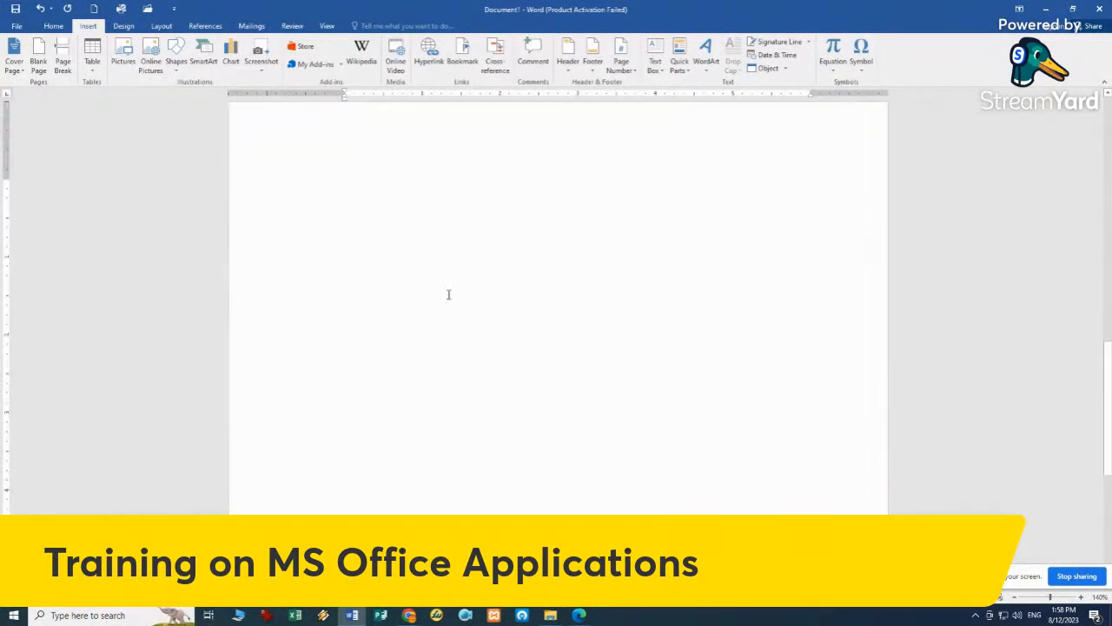
scroll(448, 294, up, 5)
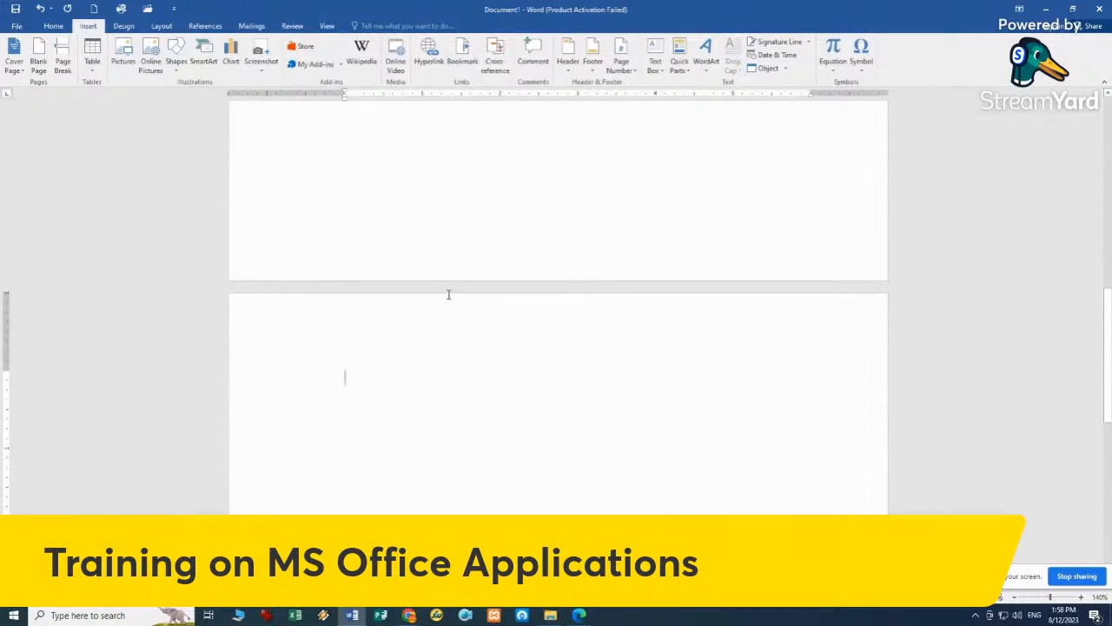
key(ctrl+z)
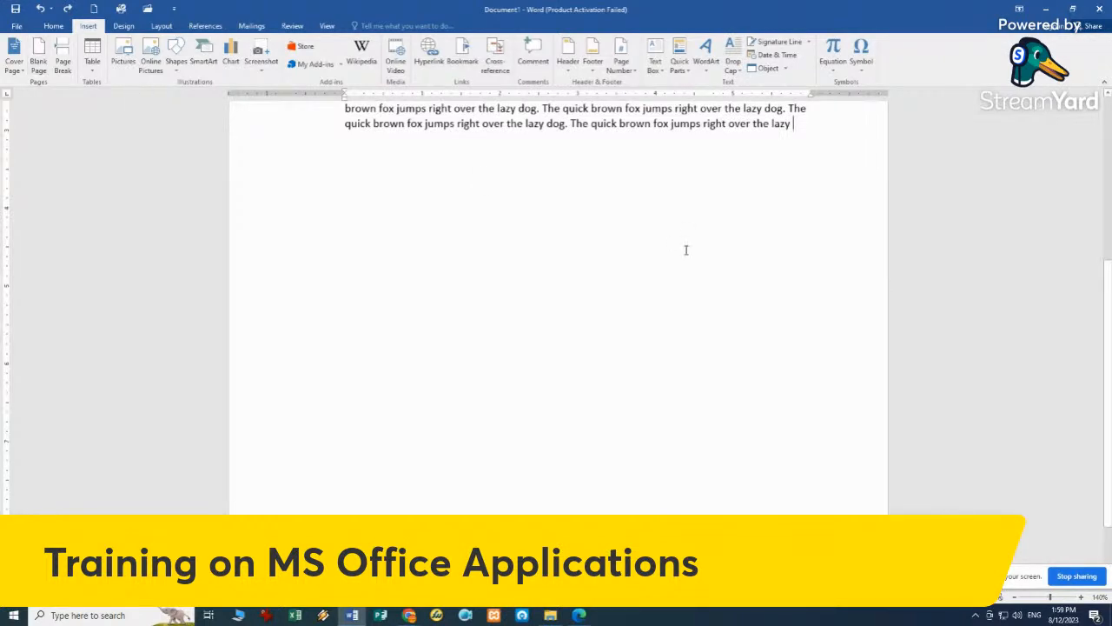
- Insert a page break at the end of the text and undo it
key(ctrl+Return)
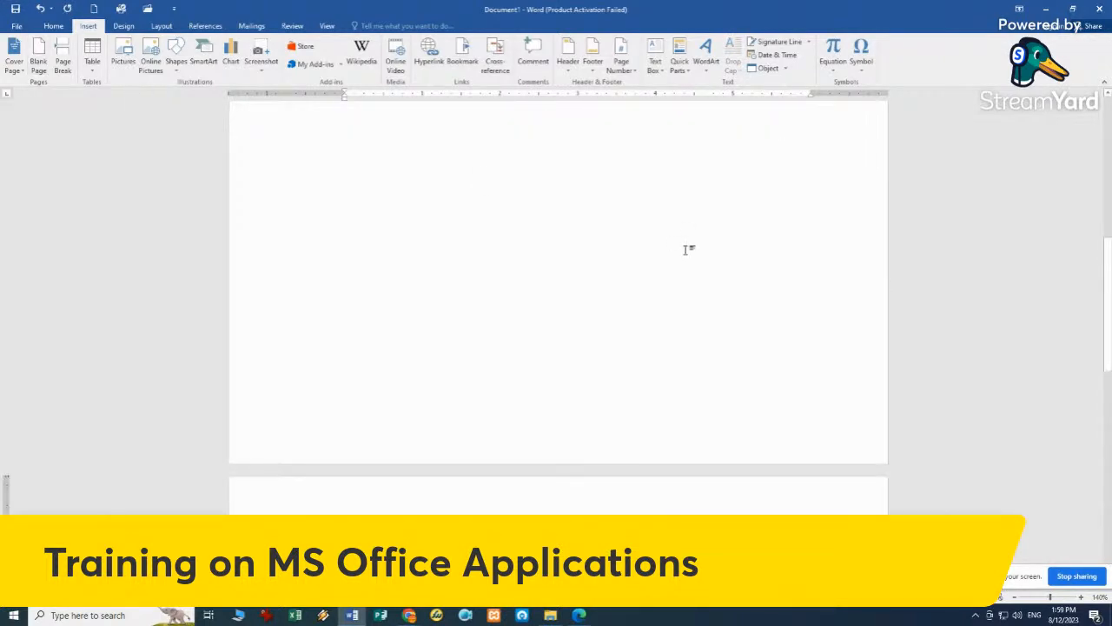
key(ctrl+z)
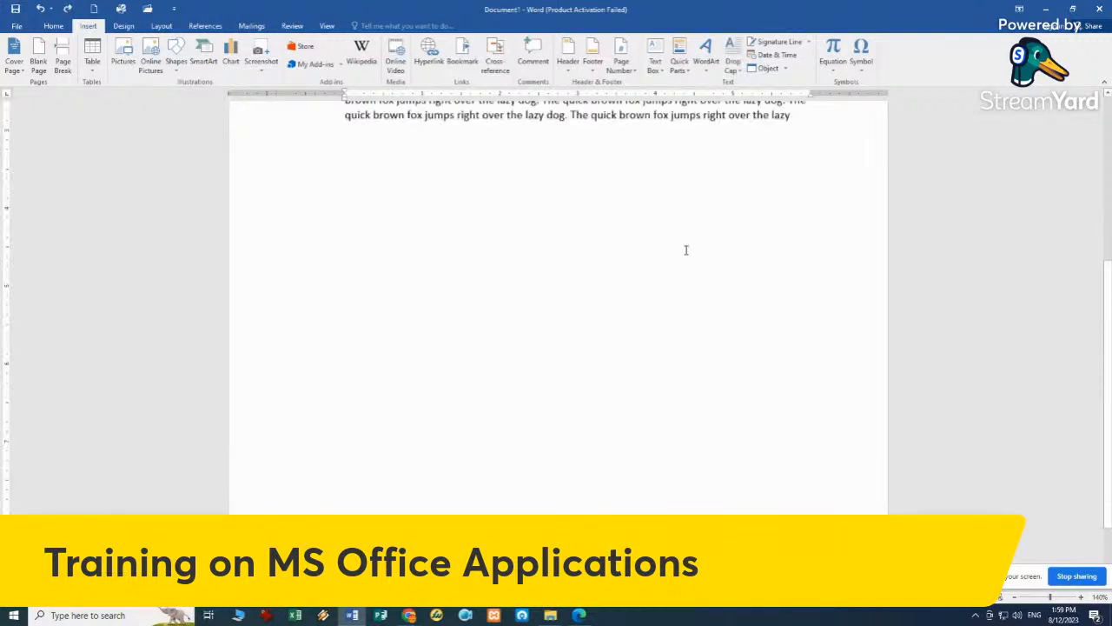
scroll(686, 250, up, 4)
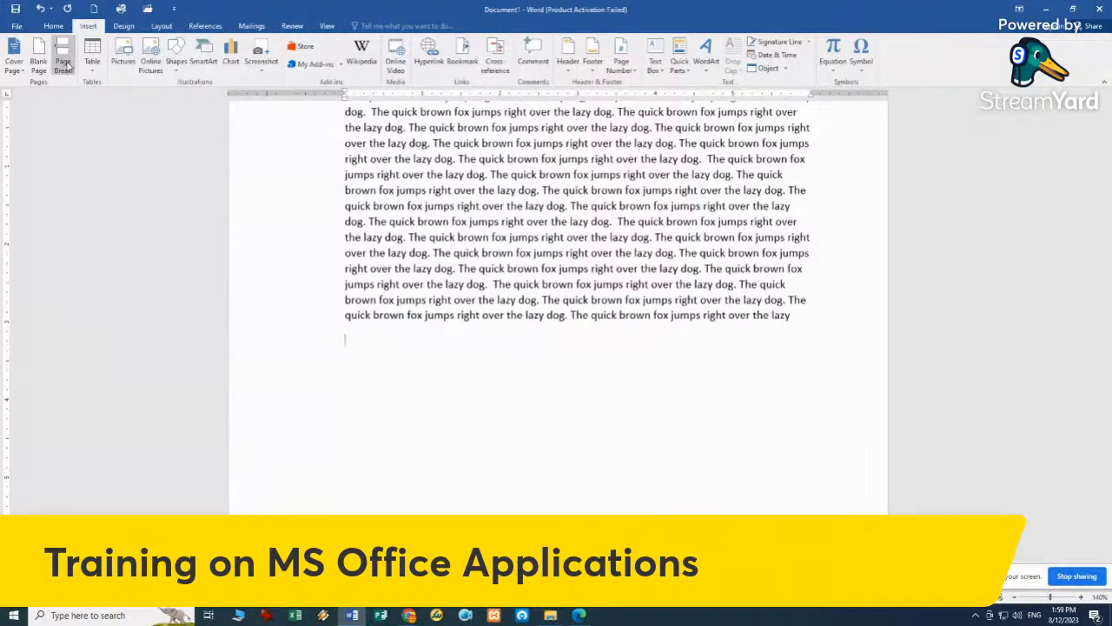
scroll(419, 259, up, 2)
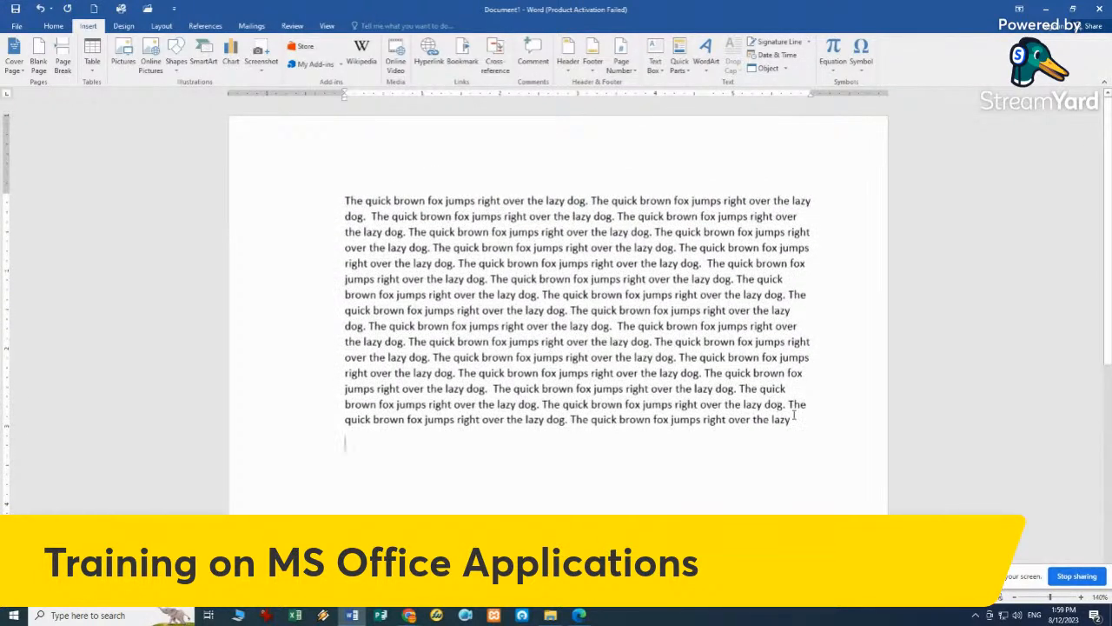
- Insert a page break below the last line of text and look through the pages before and after it
click(62, 54)
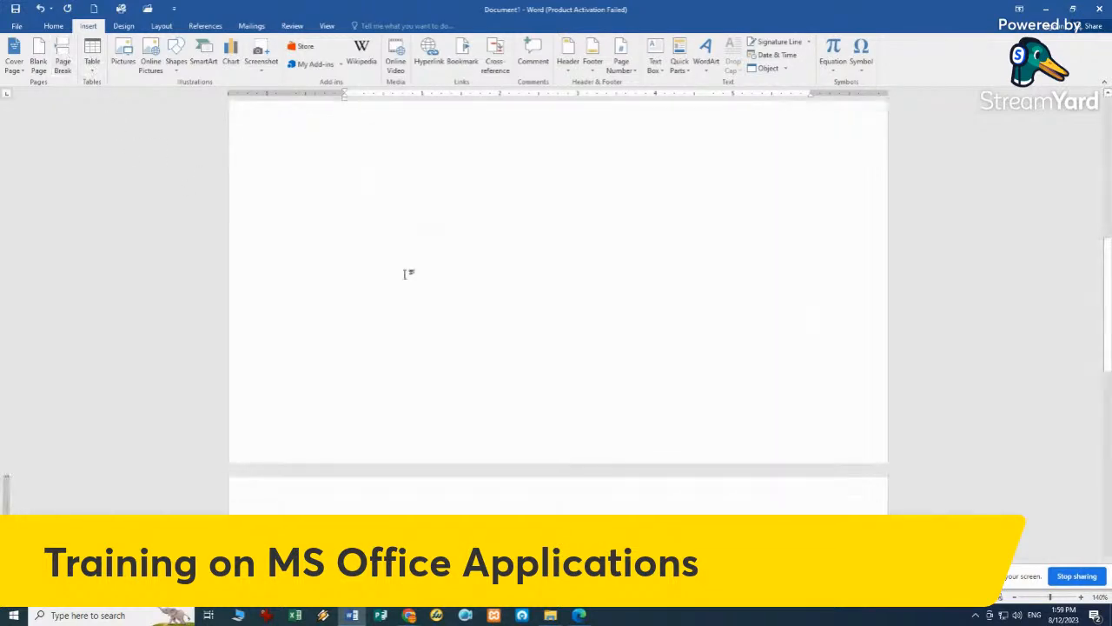
scroll(405, 273, down, 3)
scroll(405, 274, up, 5)
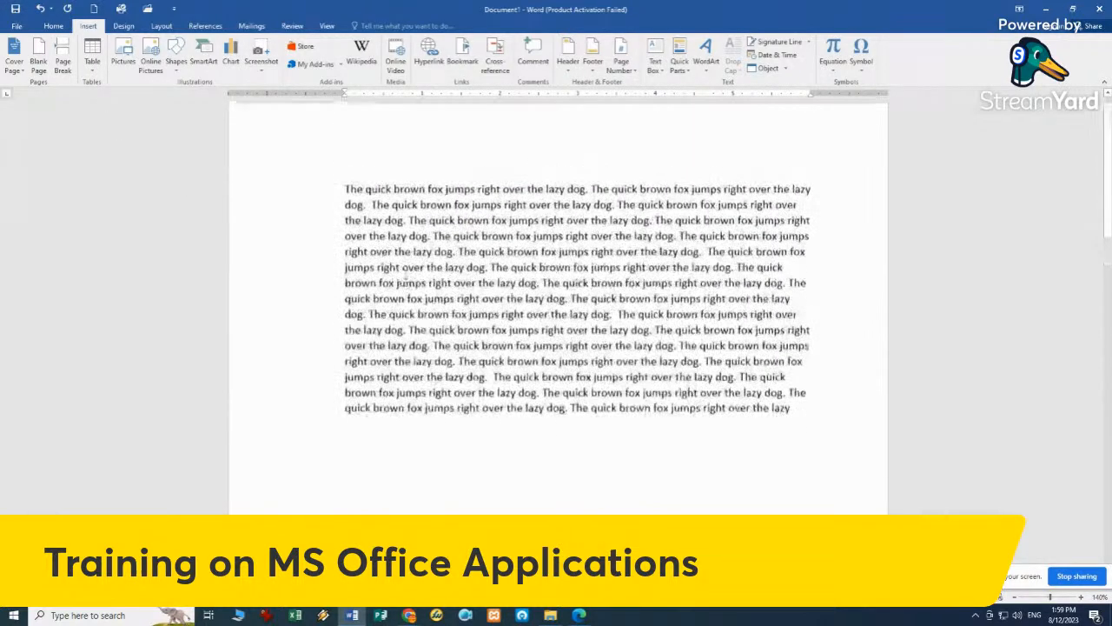
scroll(405, 274, down, 11)
scroll(405, 274, down, 5)
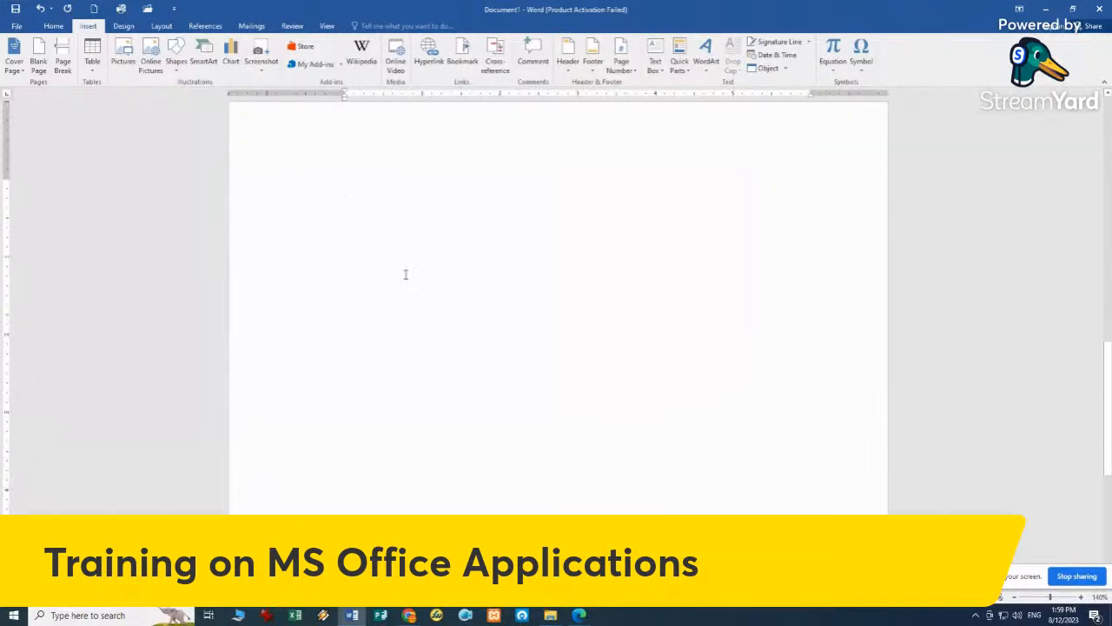
scroll(405, 275, up, 10)
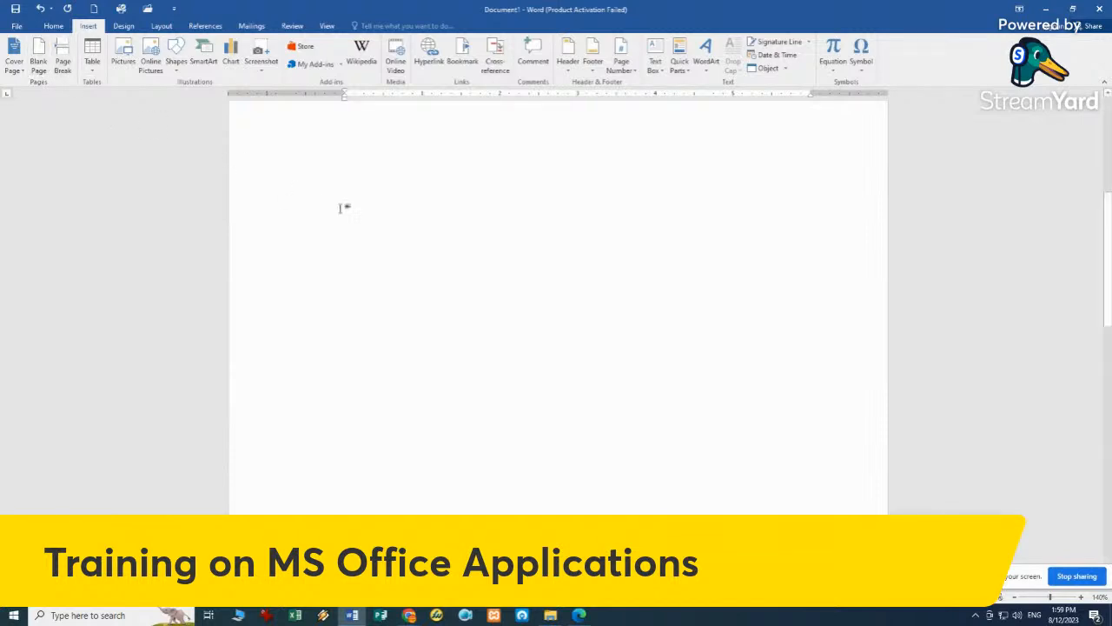
scroll(342, 208, up, 3)
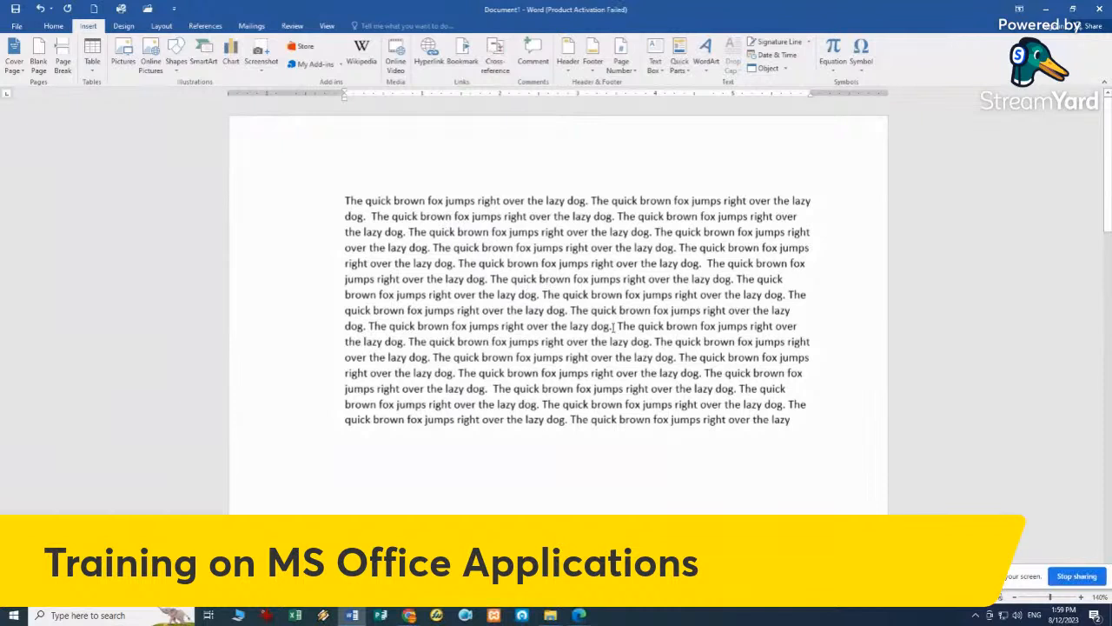
- Select the empty lines on the page after the break, compare it with the text page, and undo the page break
scroll(621, 371, down, 2)
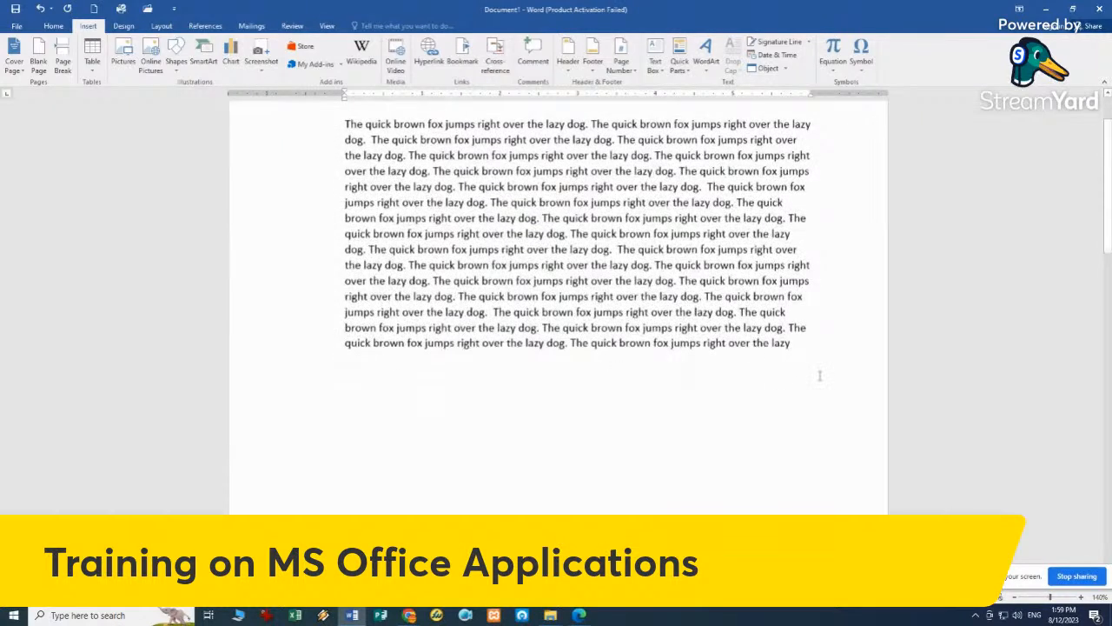
click(596, 341)
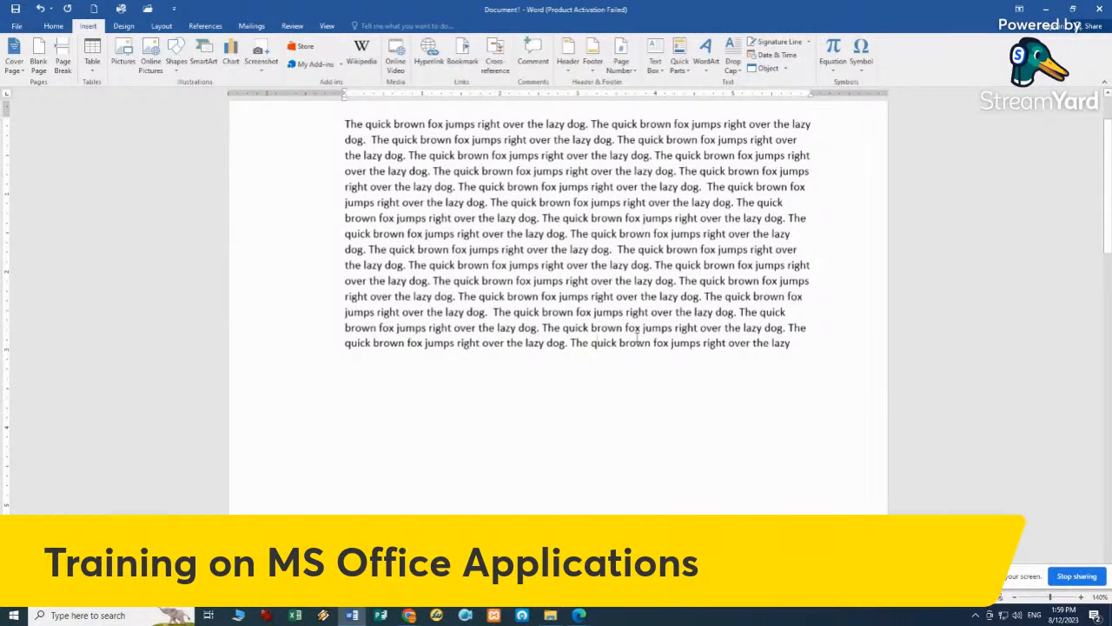
scroll(637, 336, down, 10)
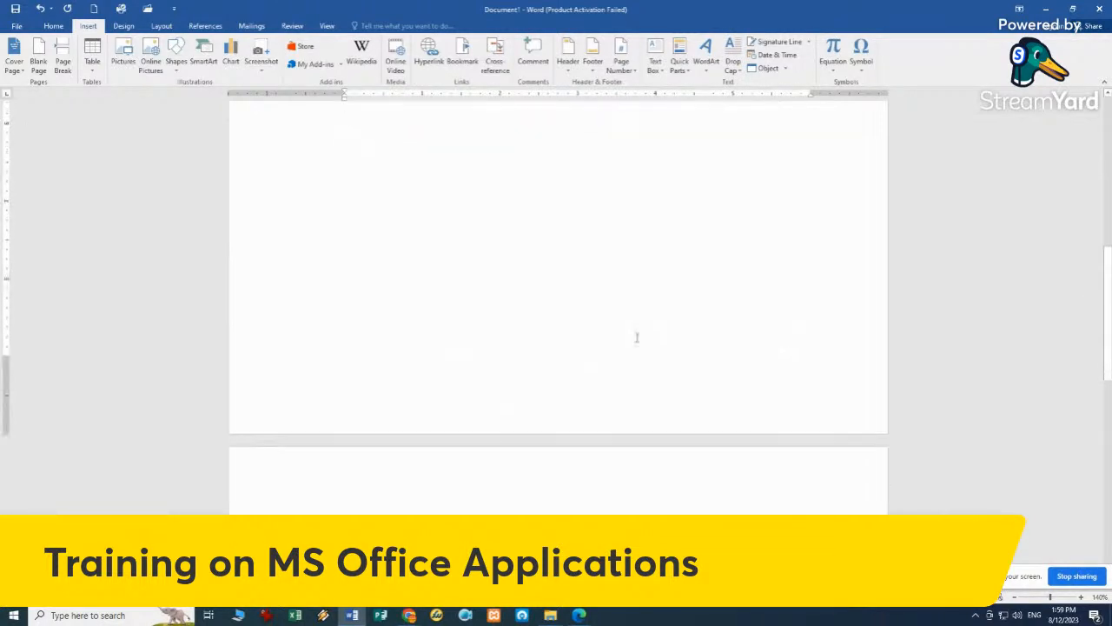
drag(319, 309, 353, 400)
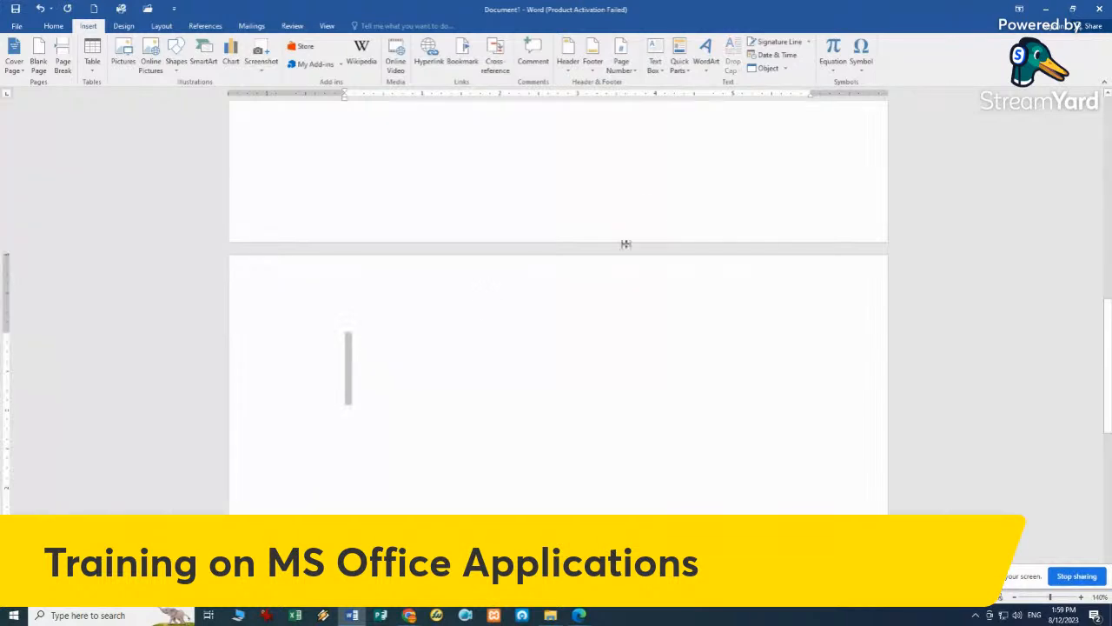
scroll(650, 203, up, 9)
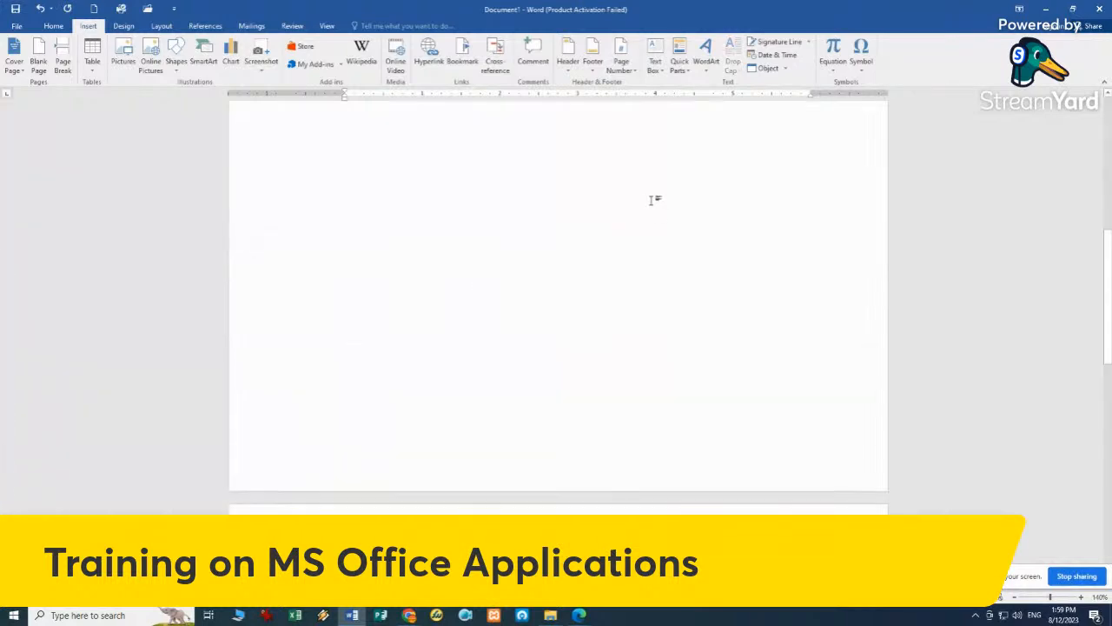
click(662, 290)
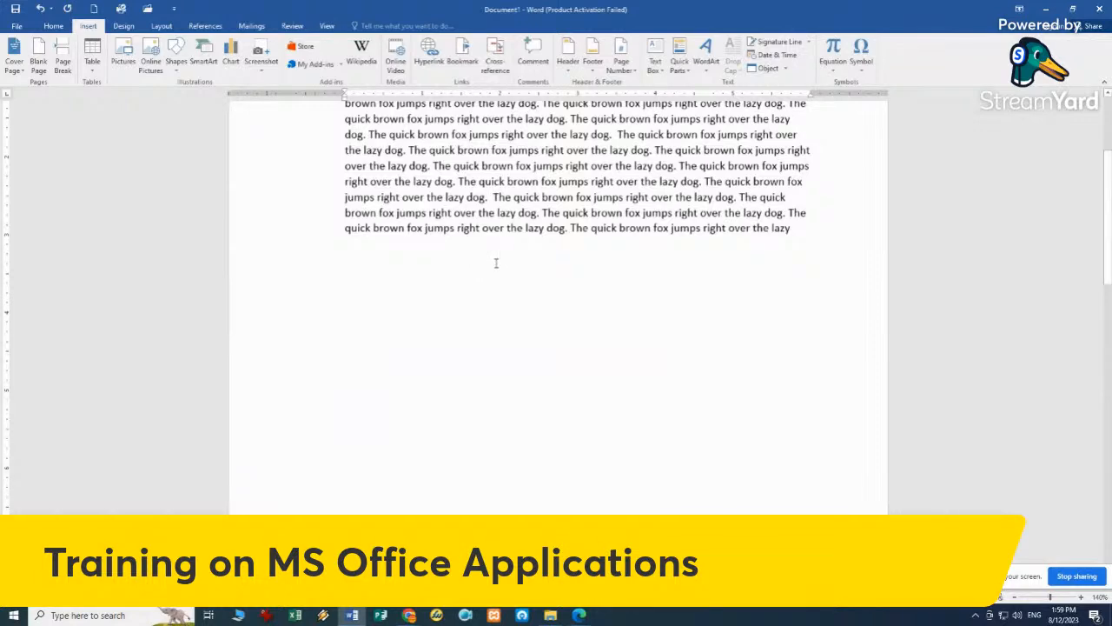
key(ctrl+z)
scroll(496, 260, up, 5)
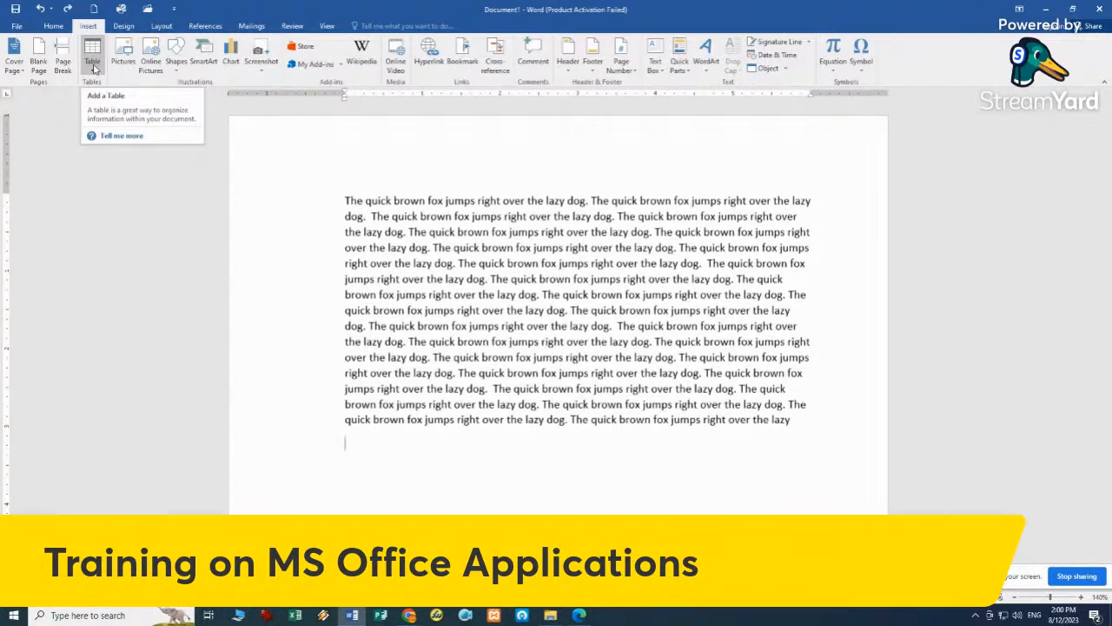
- Preview the table sizes and insert a table with five columns and five rows below the last line of text
click(92, 63)
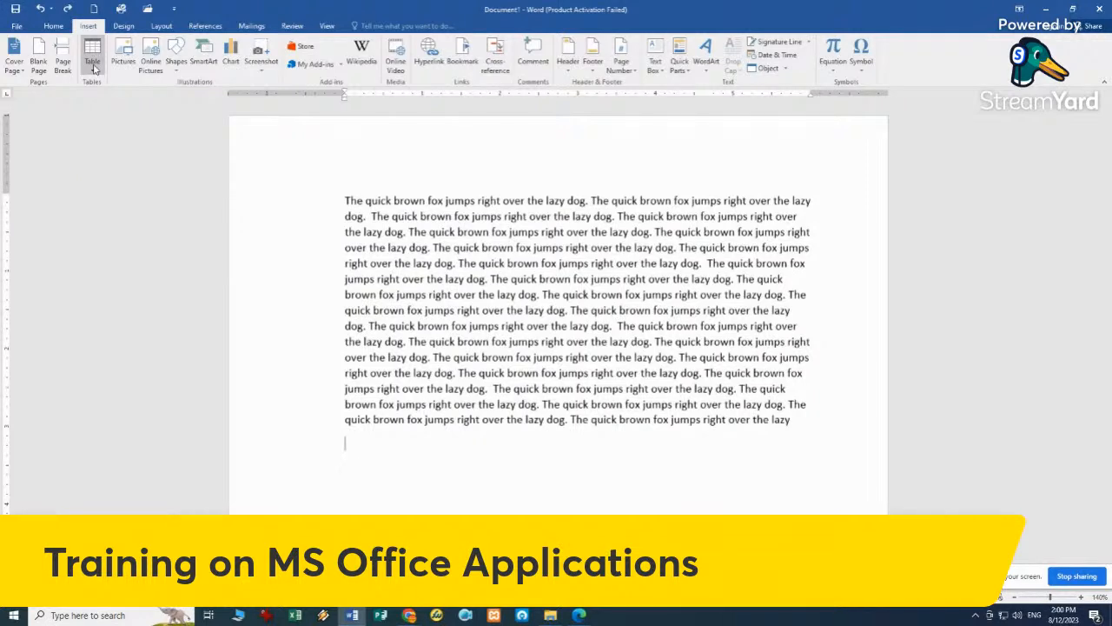
click(93, 66)
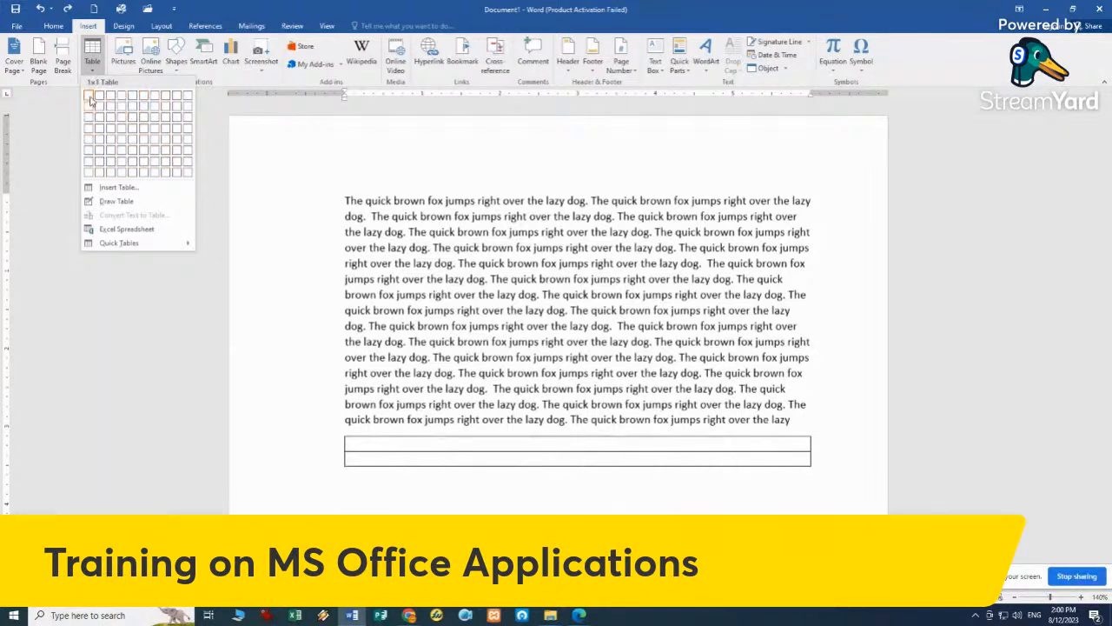
click(94, 63)
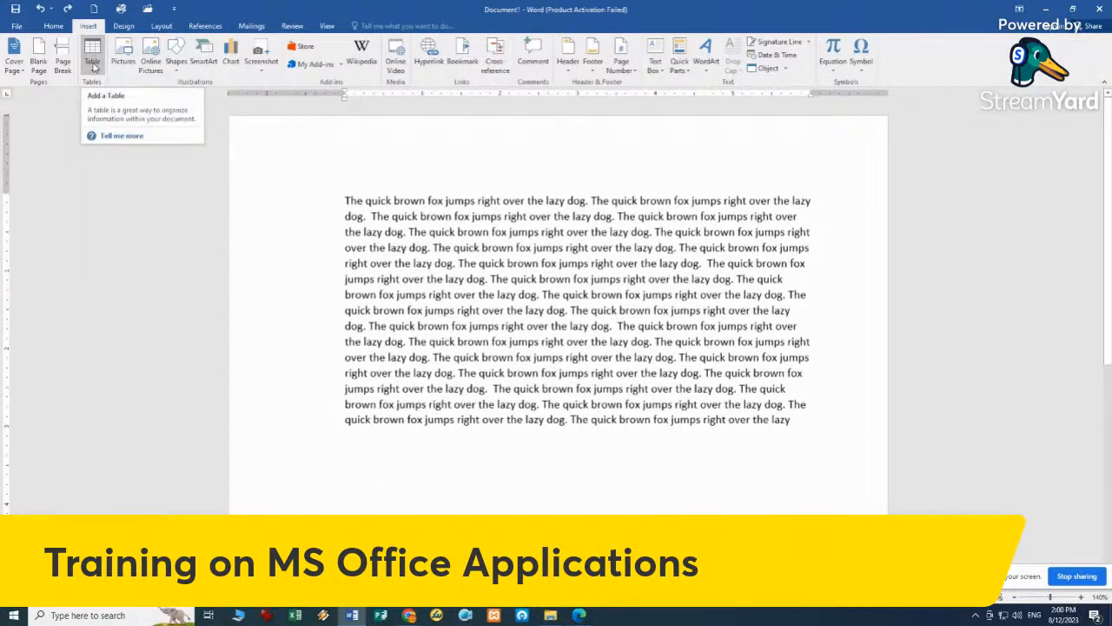
click(95, 70)
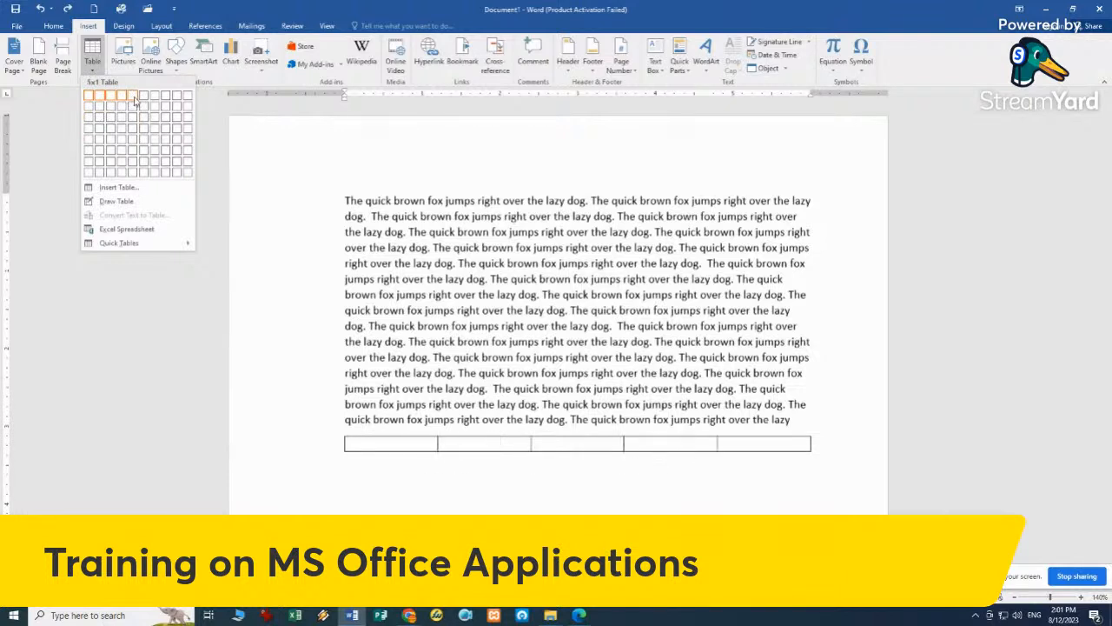
click(136, 143)
scroll(692, 474, down, 3)
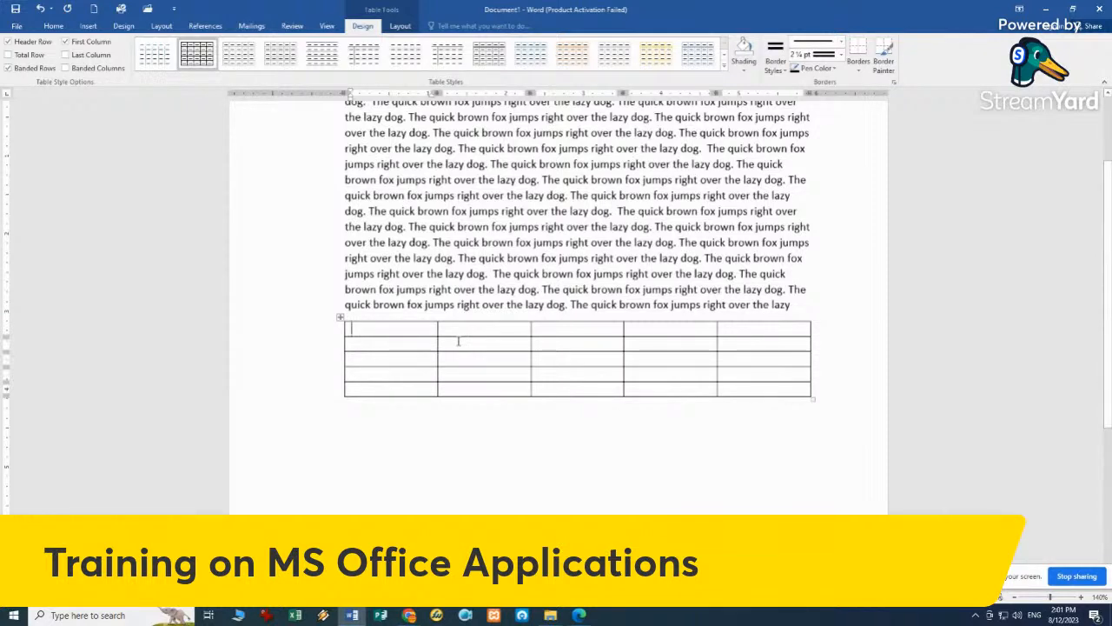
- Fill the first four header cells of the new table with SN, Nam, Father Name and Age
text(SN)
key(Tab)
text(Nam)
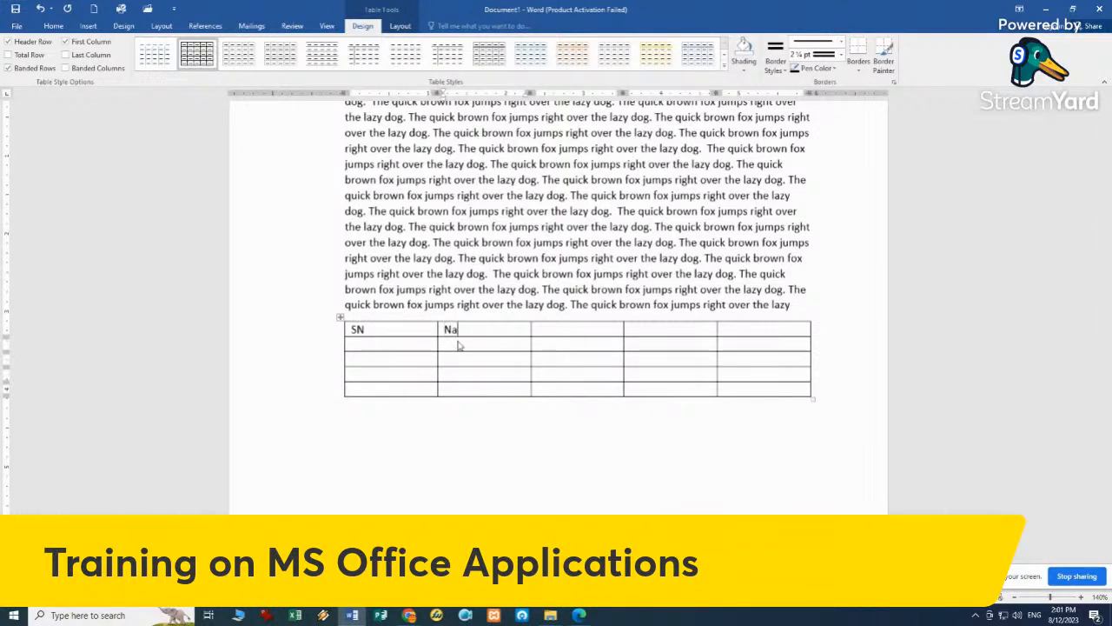
key(Tab)
text(Father Name)
key(Tab)
text(Age)
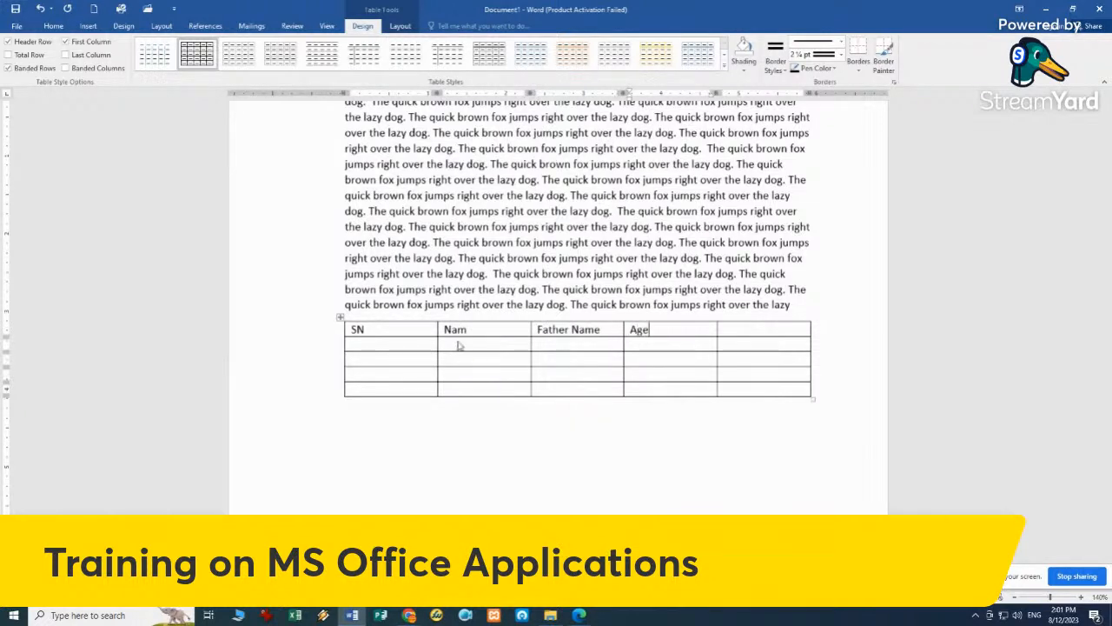
- Replace the Age header with DOB and enter Address as the fifth column header
key(Tab)
key(Down)
key(Left)
key(BackSpace)
key(BackSpace)
key(BackSpace)
text(DOB)
key(Tab)
text(Address)
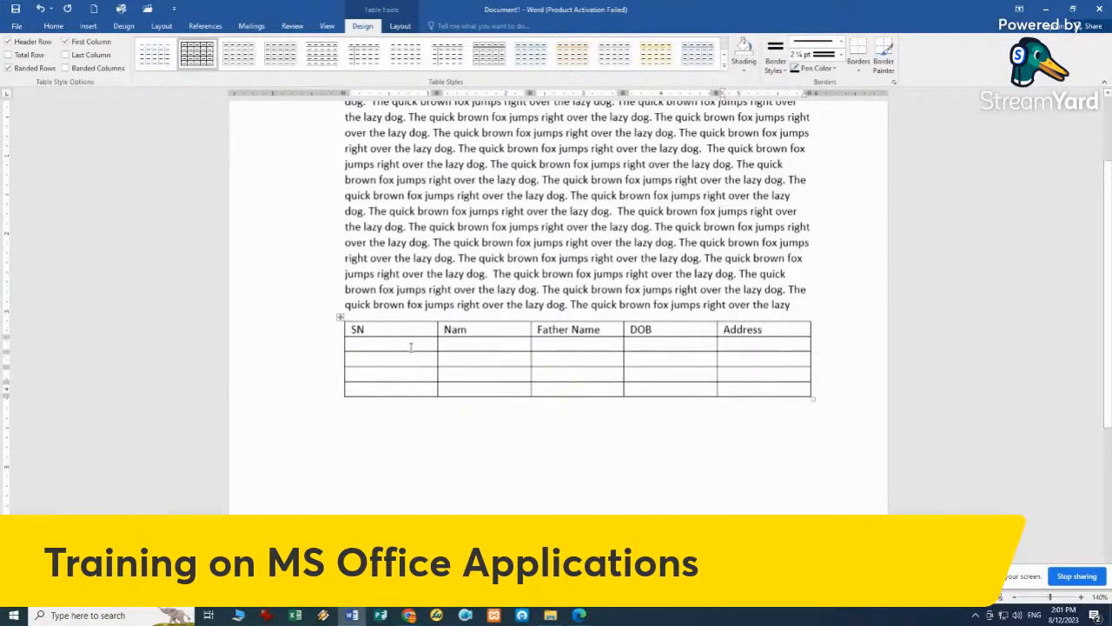
- Narrow the SN column to fit its header and make the Nam column narrower than its widened size
click(439, 329)
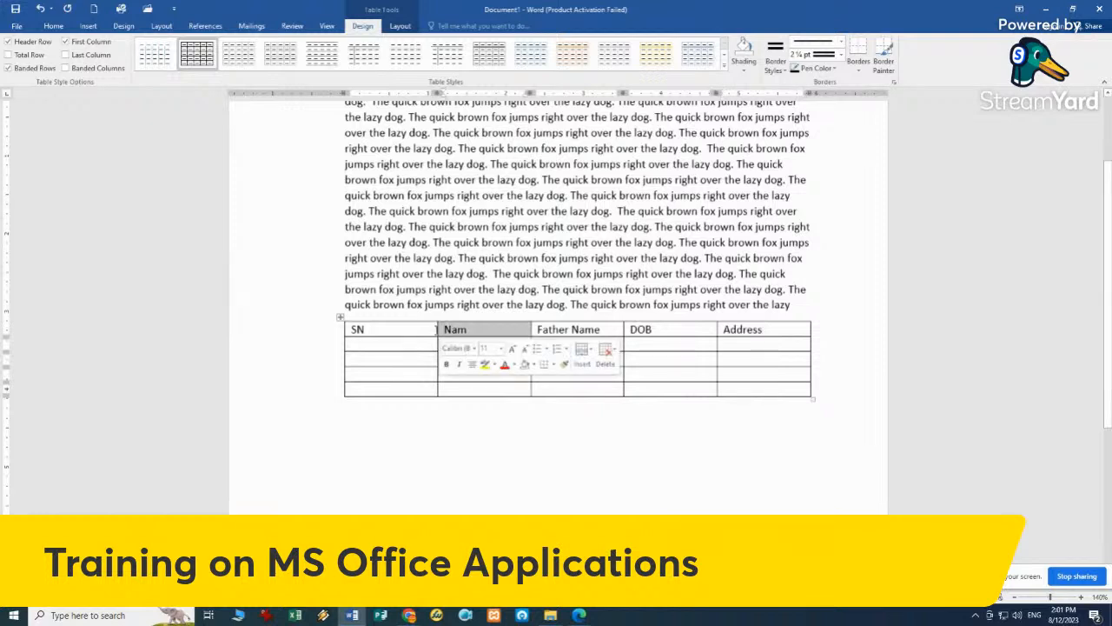
click(435, 330)
drag(436, 329, 370, 330)
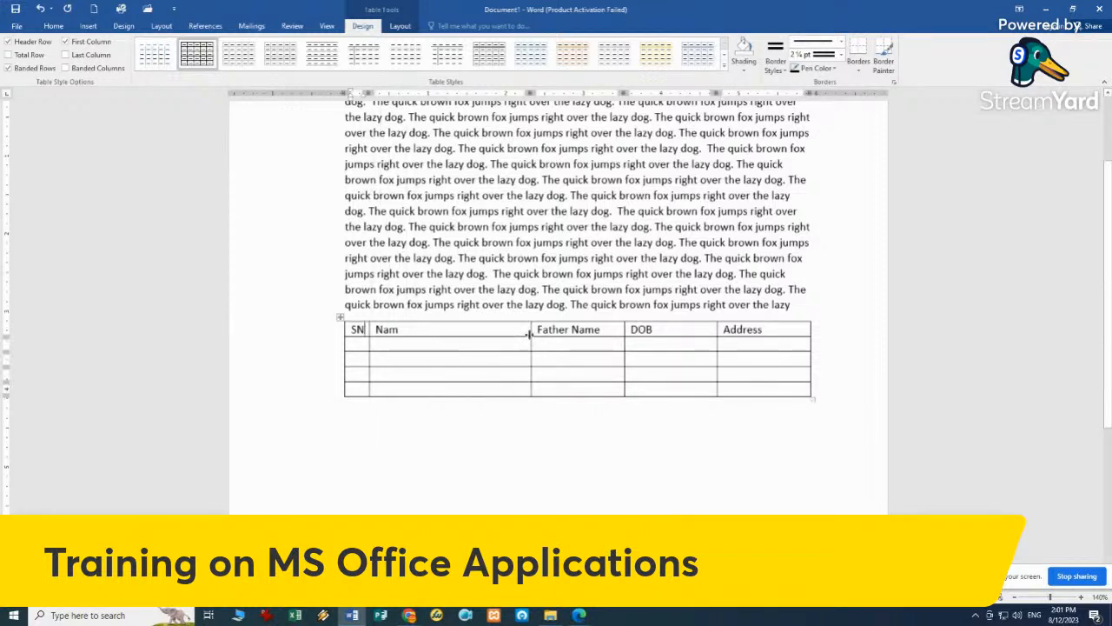
drag(531, 330, 496, 331)
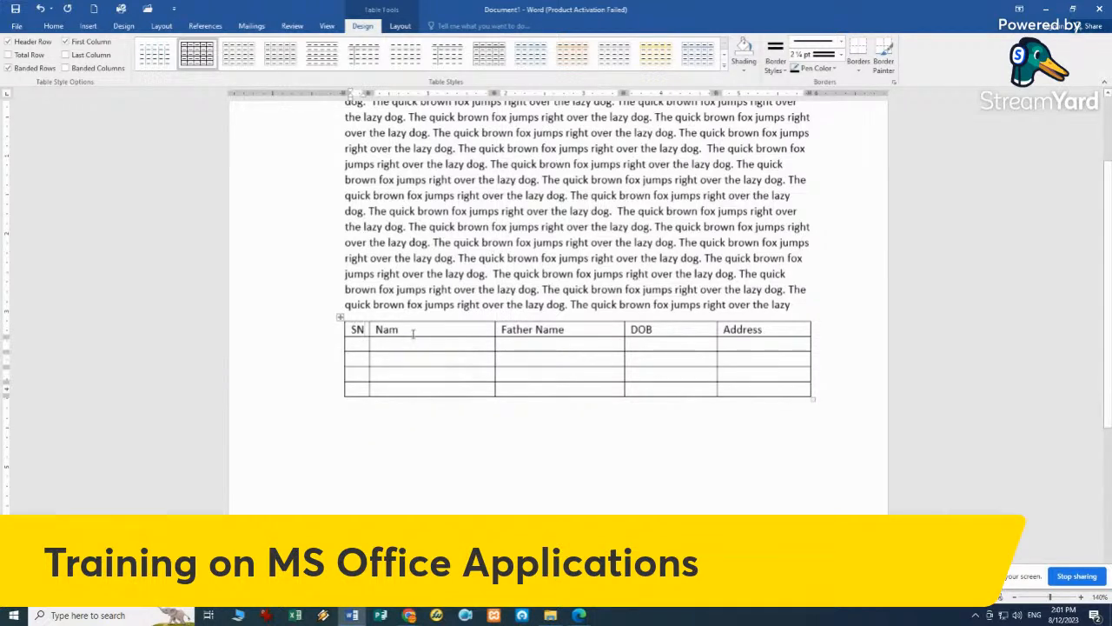
- Correct the second column header to Name and place the cursor below the table
click(355, 347)
click(436, 329)
text(e)
click(382, 425)
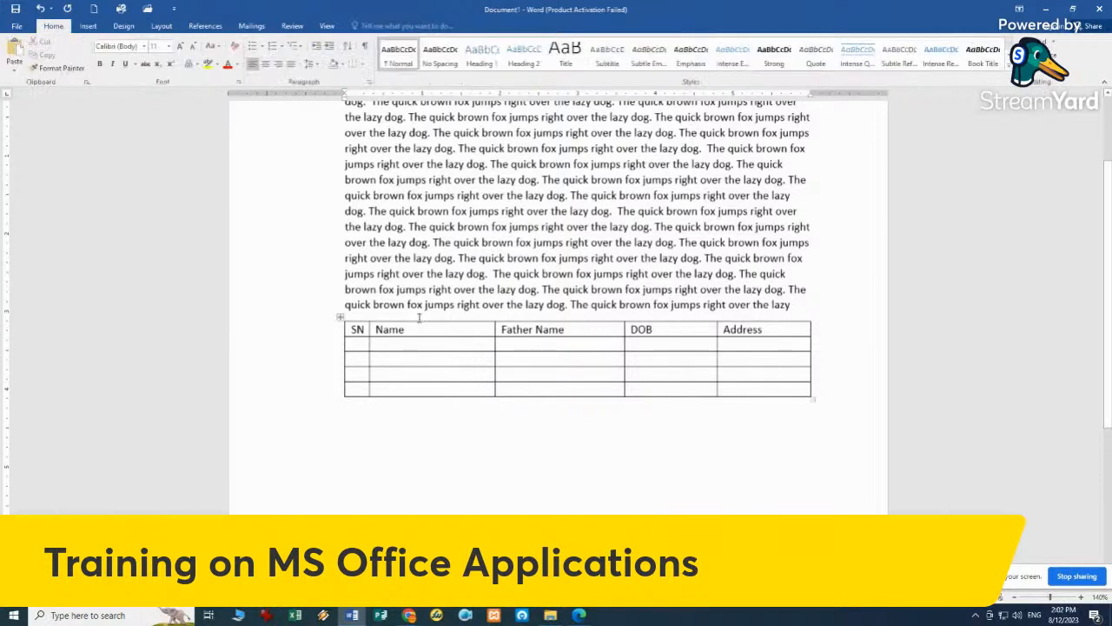
- Examine the table size and AutoFit options of the Insert Table dialog, and close it without inserting anything
click(88, 25)
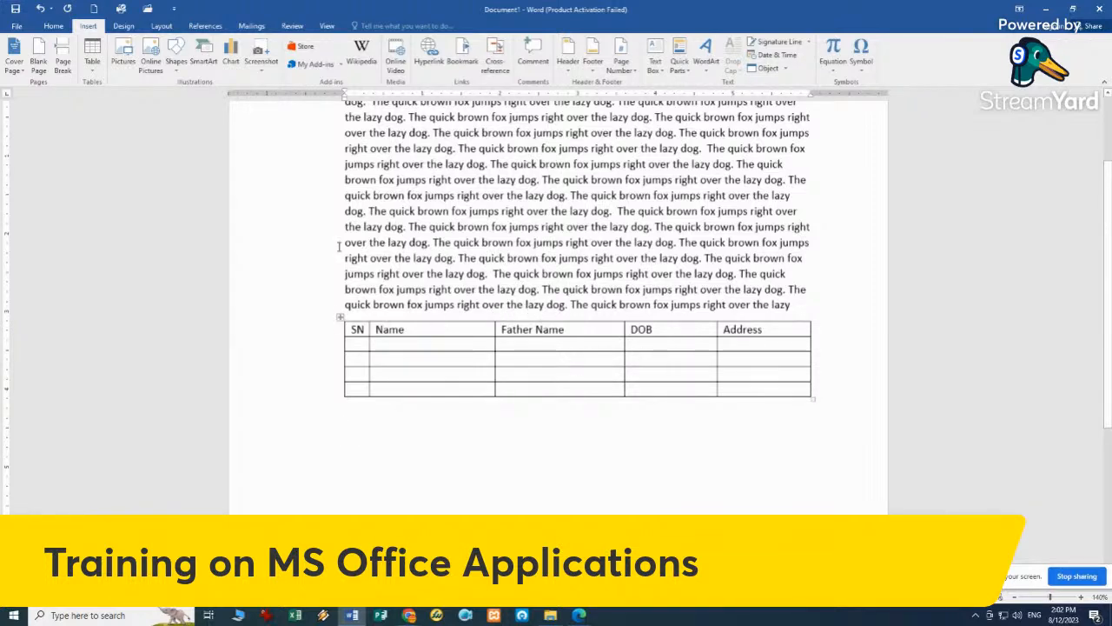
click(93, 69)
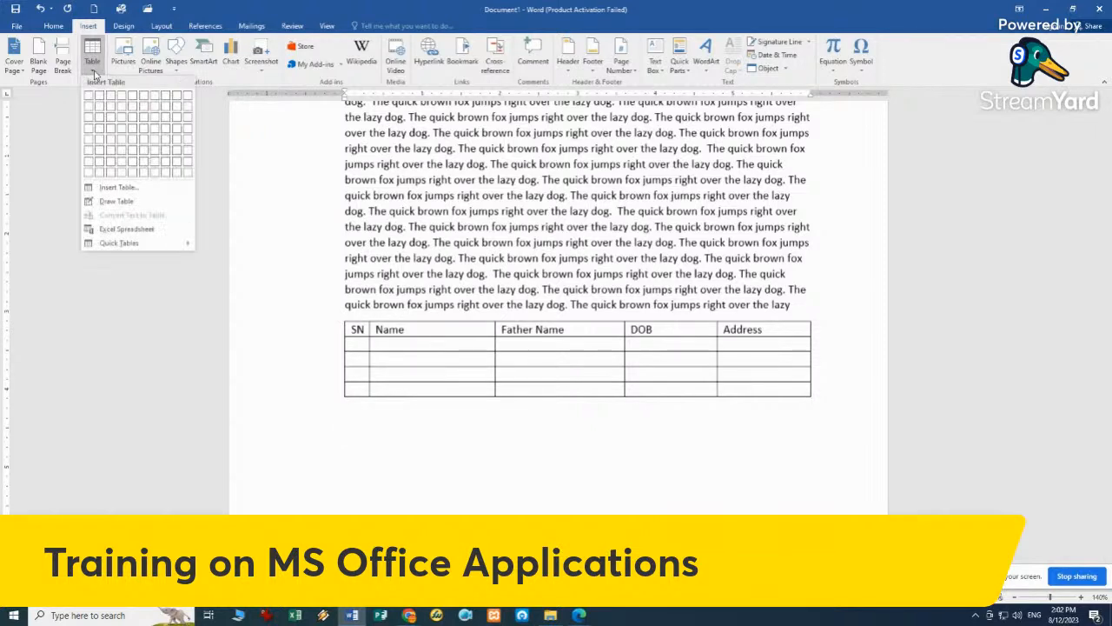
click(148, 187)
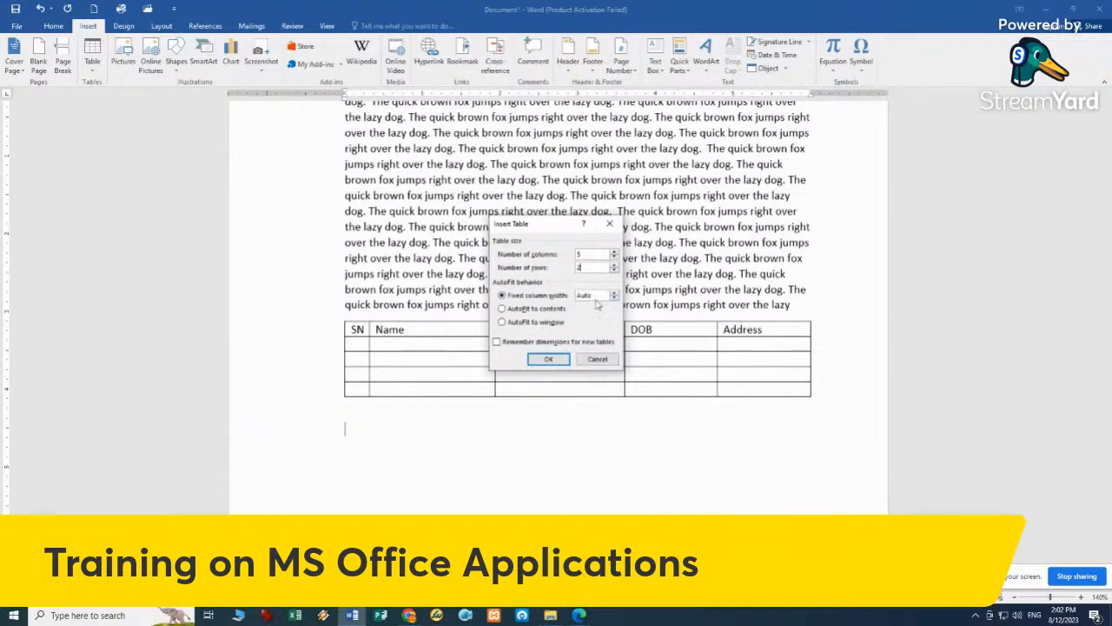
click(599, 360)
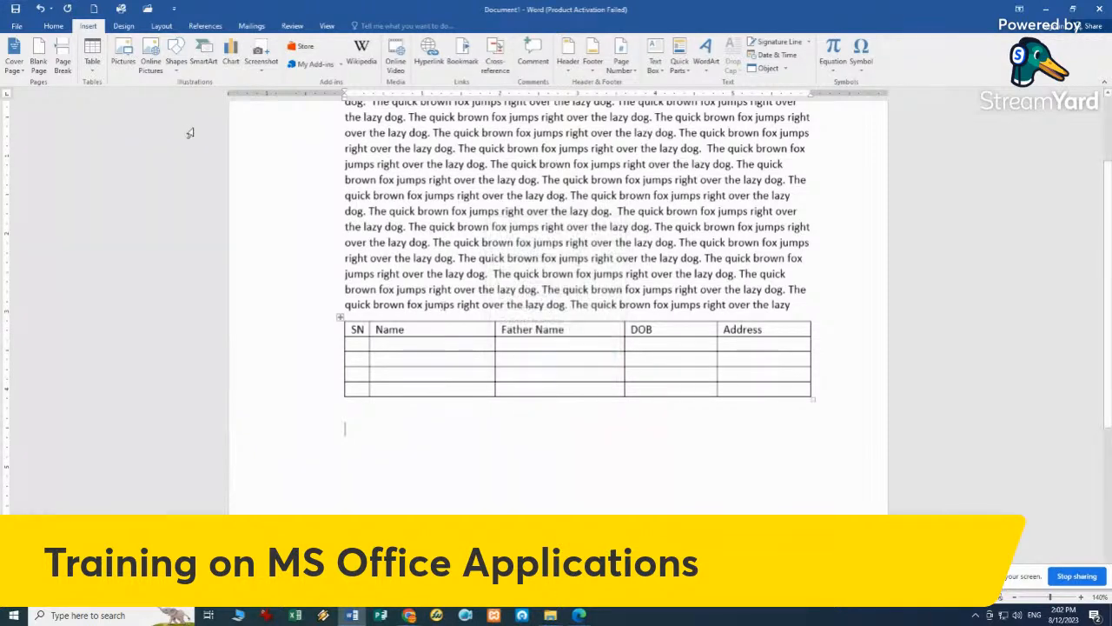
- Browse the built-in Quick Tables and insert the Calendar 2 design below the existing table
click(92, 57)
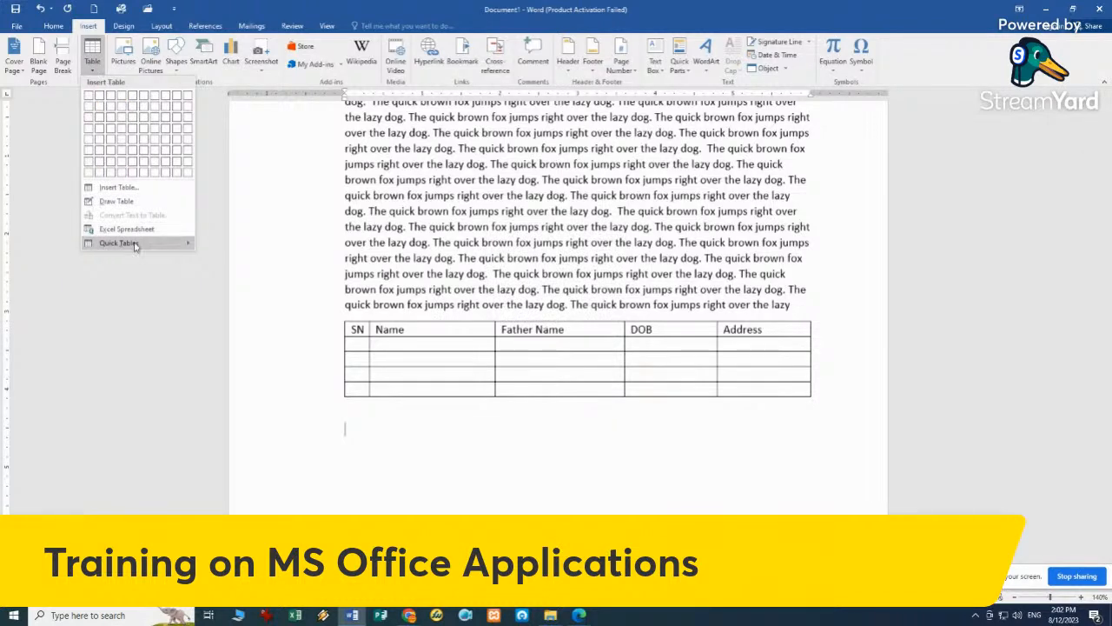
mouse_move(130, 243)
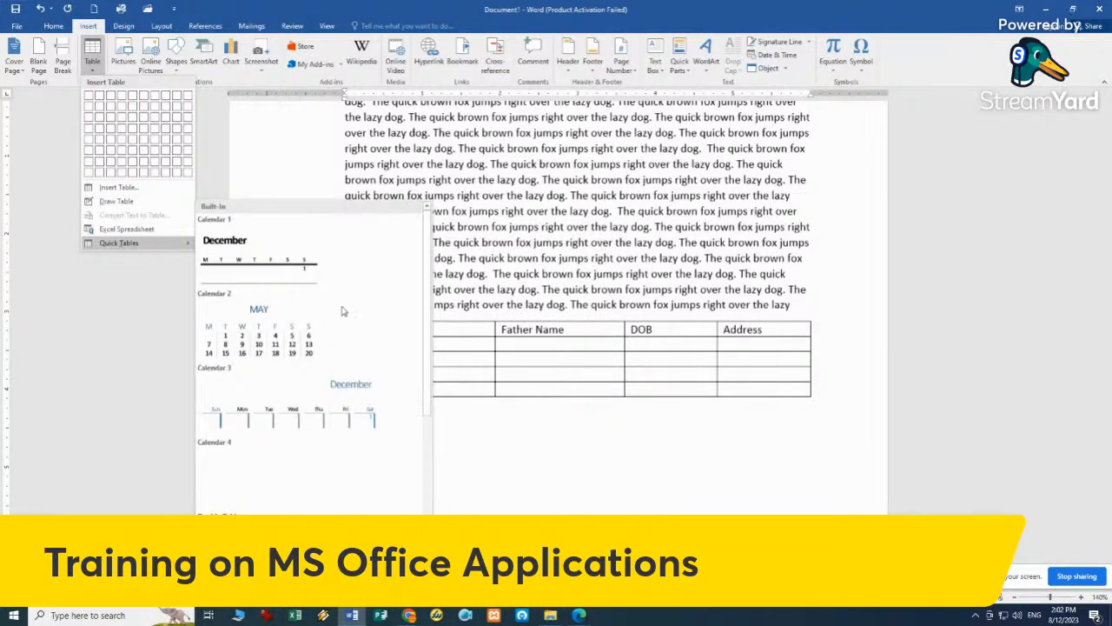
scroll(344, 311, down, 3)
scroll(343, 311, down, 2)
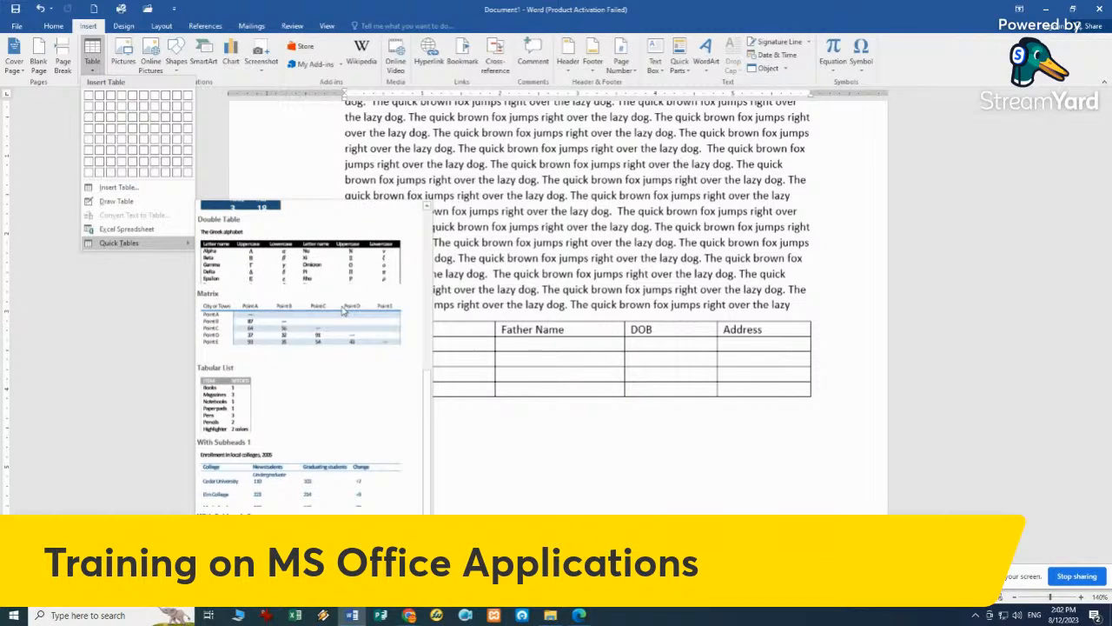
scroll(344, 311, up, 5)
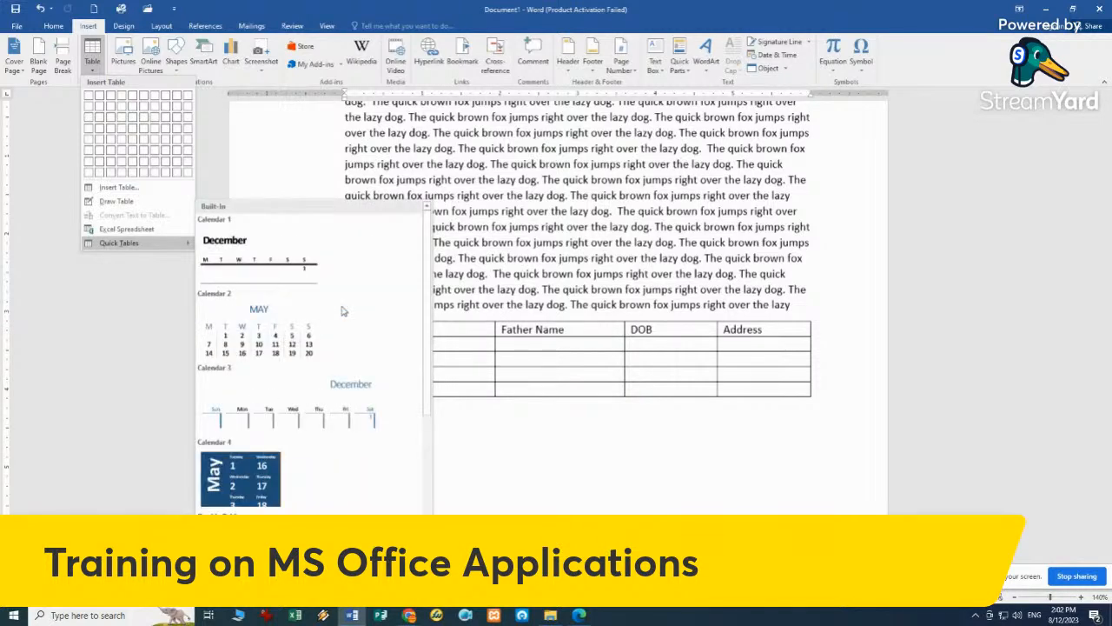
click(289, 347)
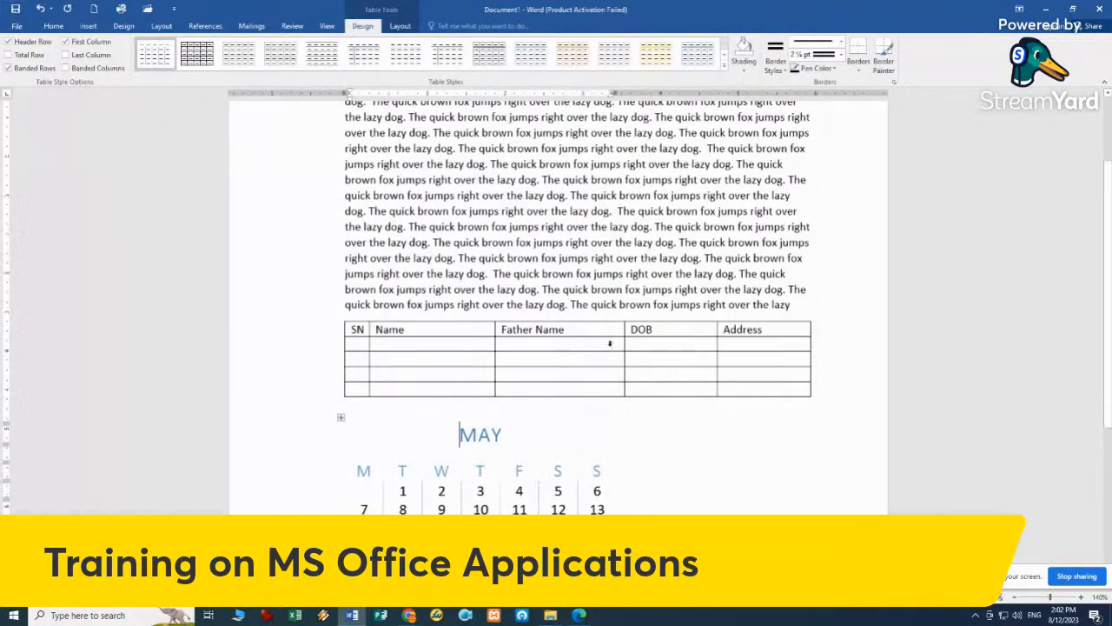
scroll(610, 344, down, 5)
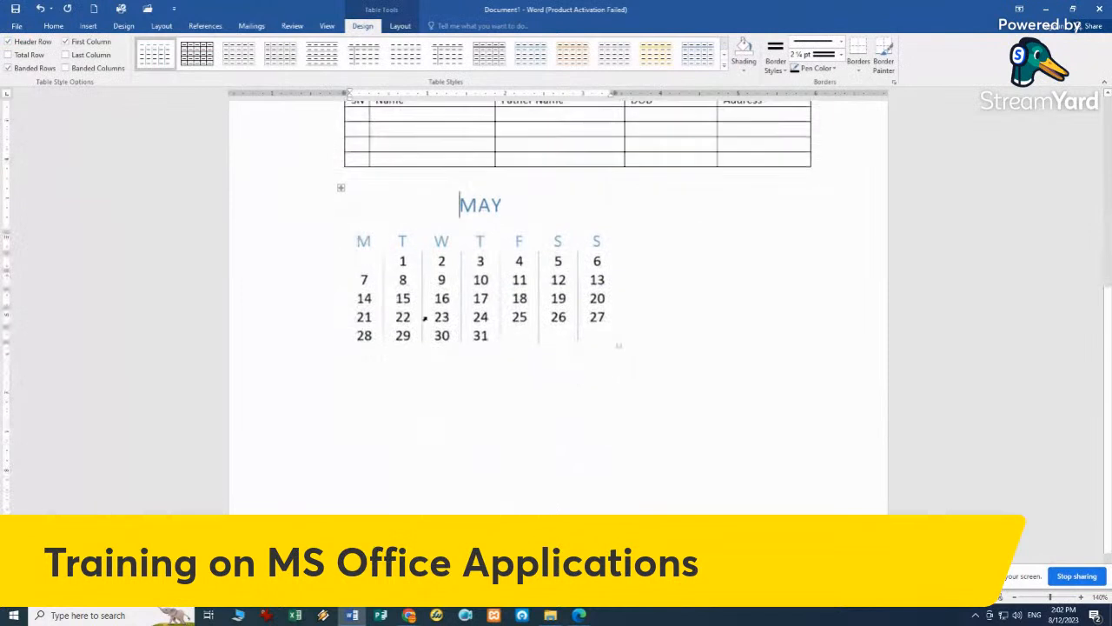
- Apply the black bordered grid style to the whole May calendar, and replace it with the light blue grid style
click(341, 189)
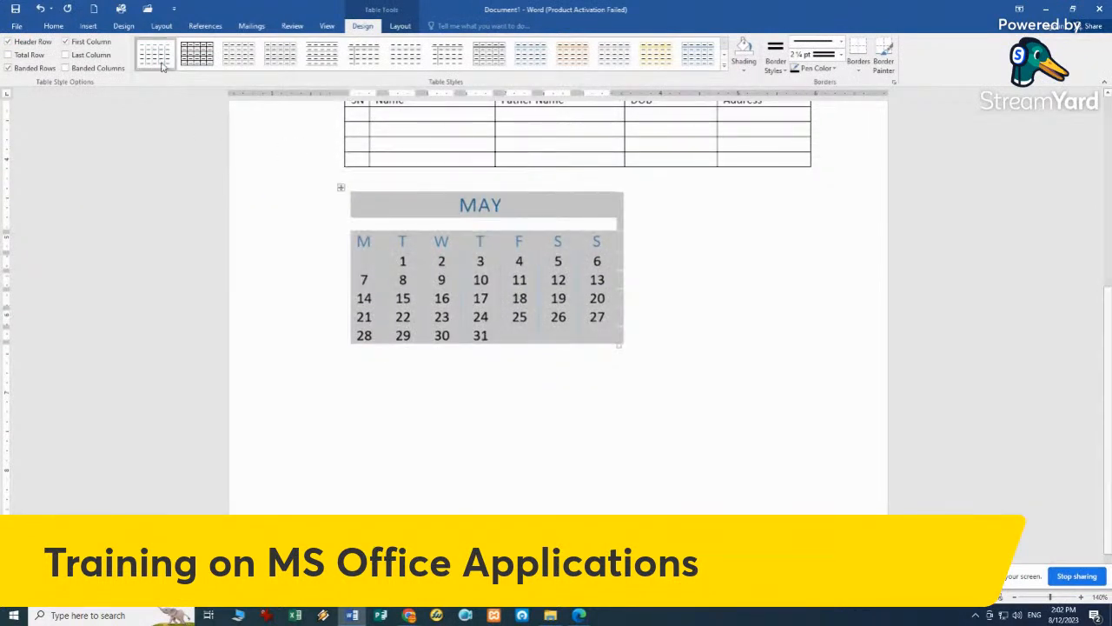
click(197, 54)
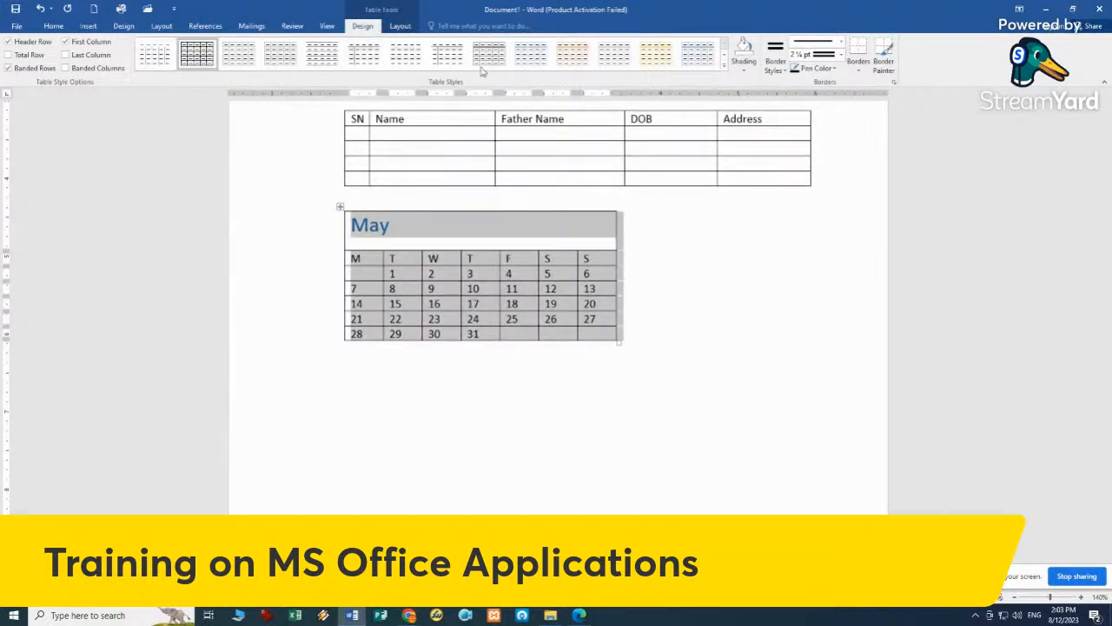
click(698, 54)
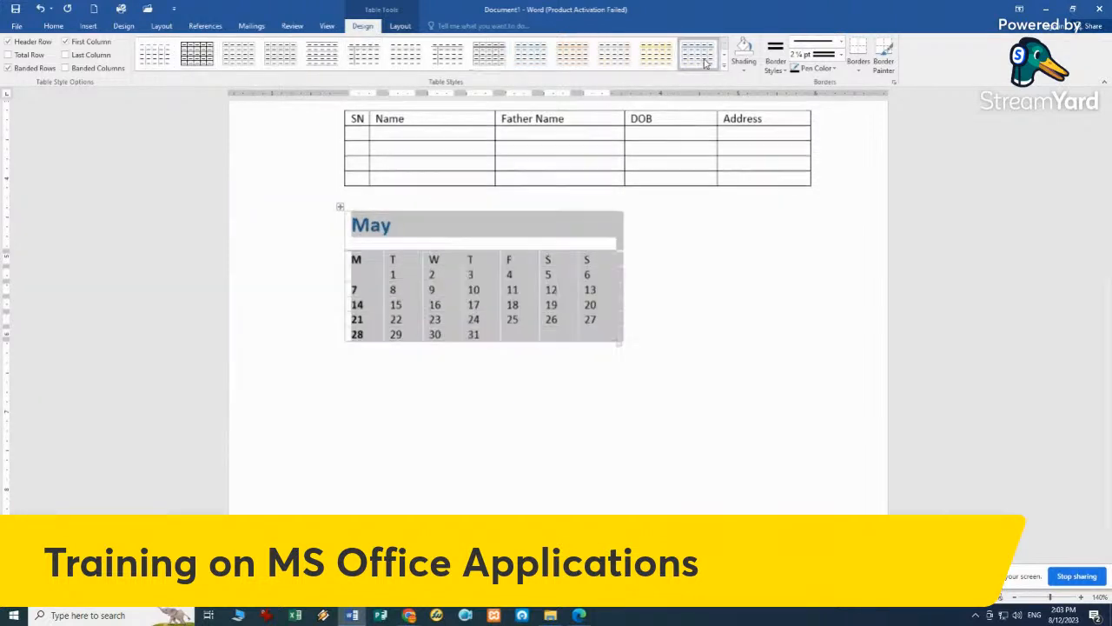
click(554, 278)
scroll(561, 296, up, 2)
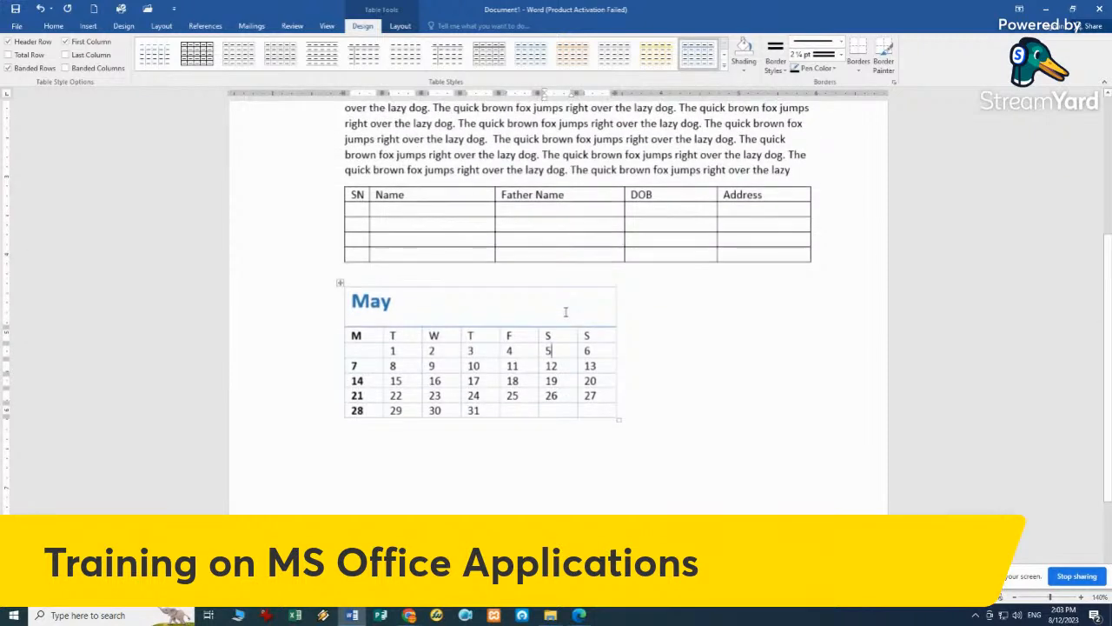
- Insert the Double Table quick table with the Greek alphabet into the calendar cell containing 5
click(87, 25)
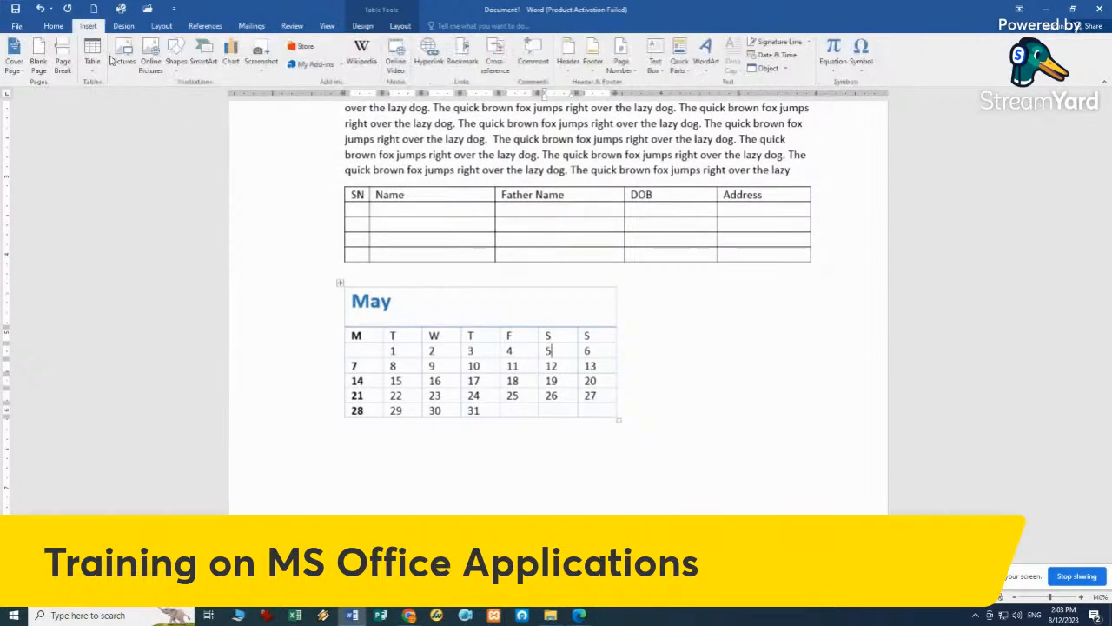
click(92, 54)
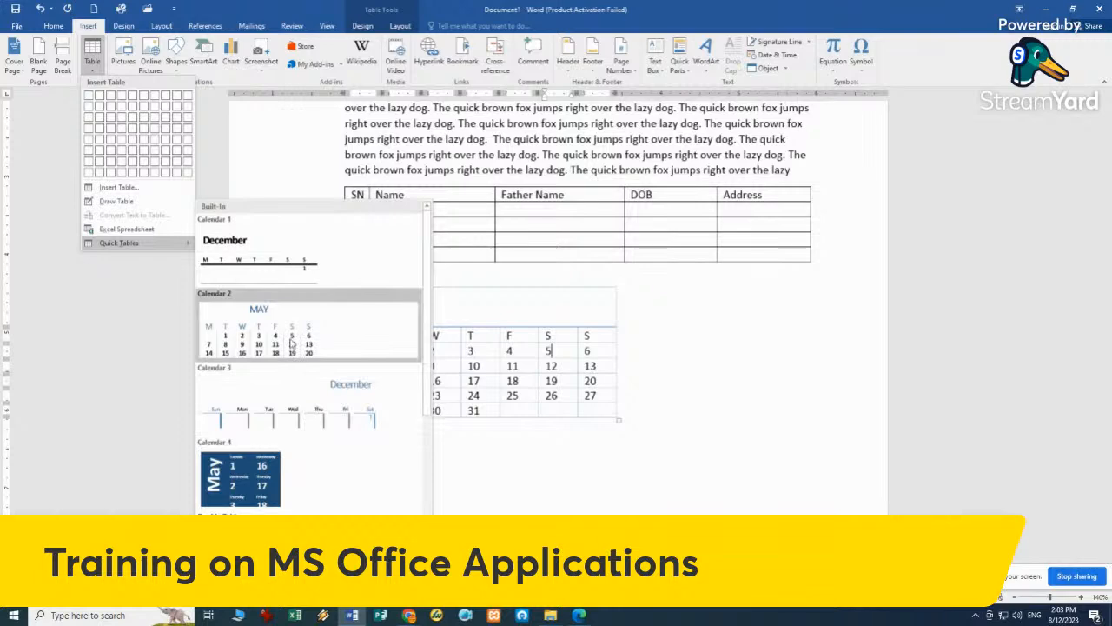
scroll(304, 484, down, 5)
click(308, 280)
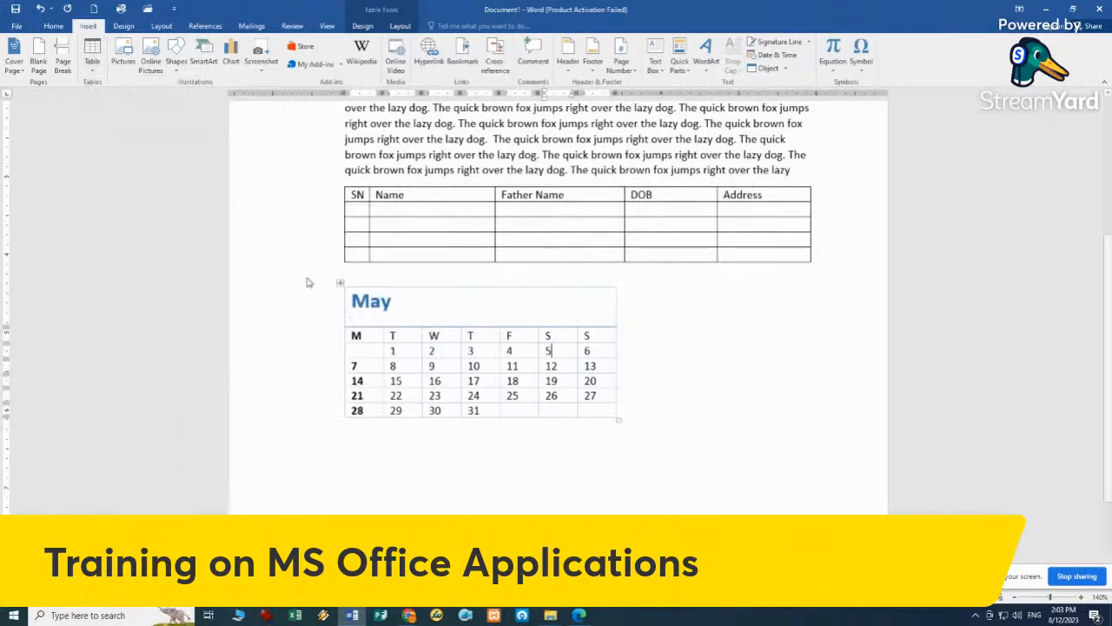
scroll(608, 423, down, 1)
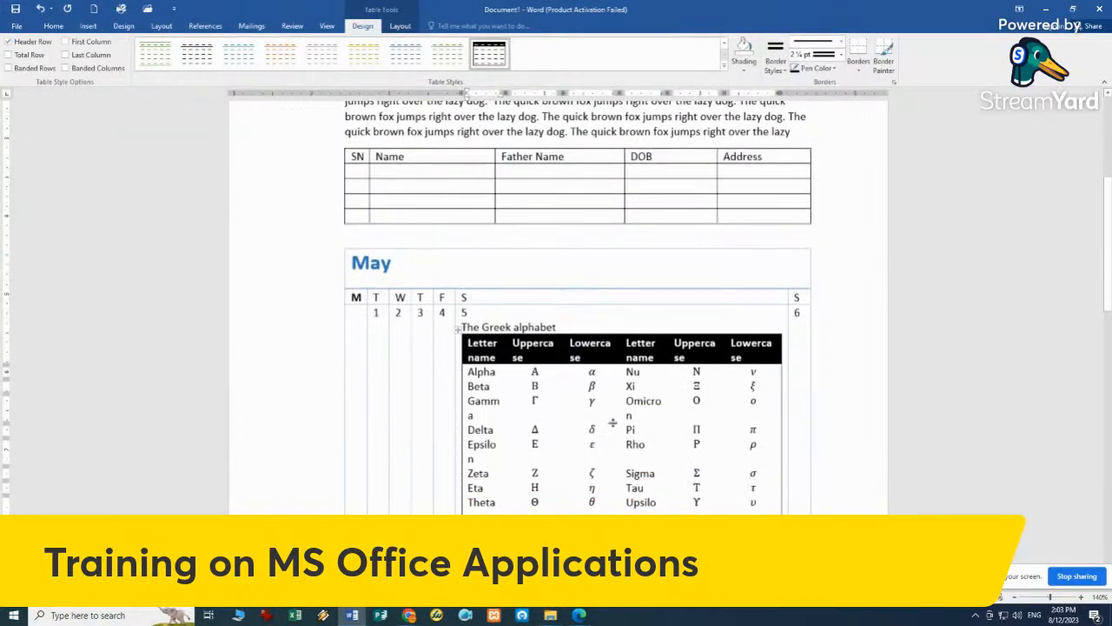
- Try the italic-header table style on the Greek alphabet table, and undo it together with the quick table insertions and calendar styling
click(209, 58)
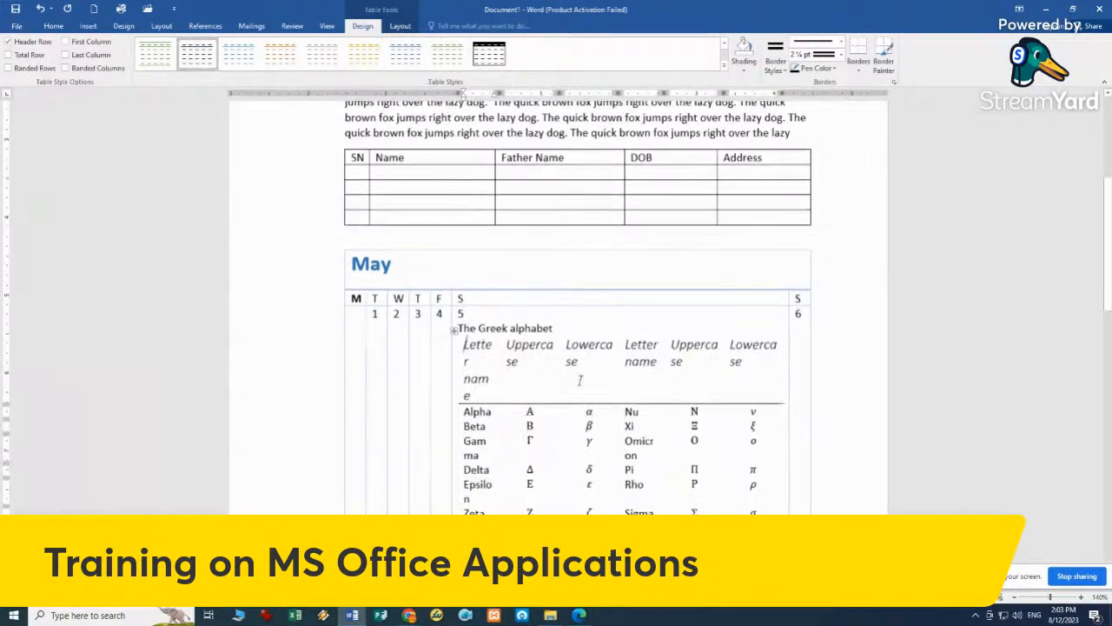
key(ctrl+z)
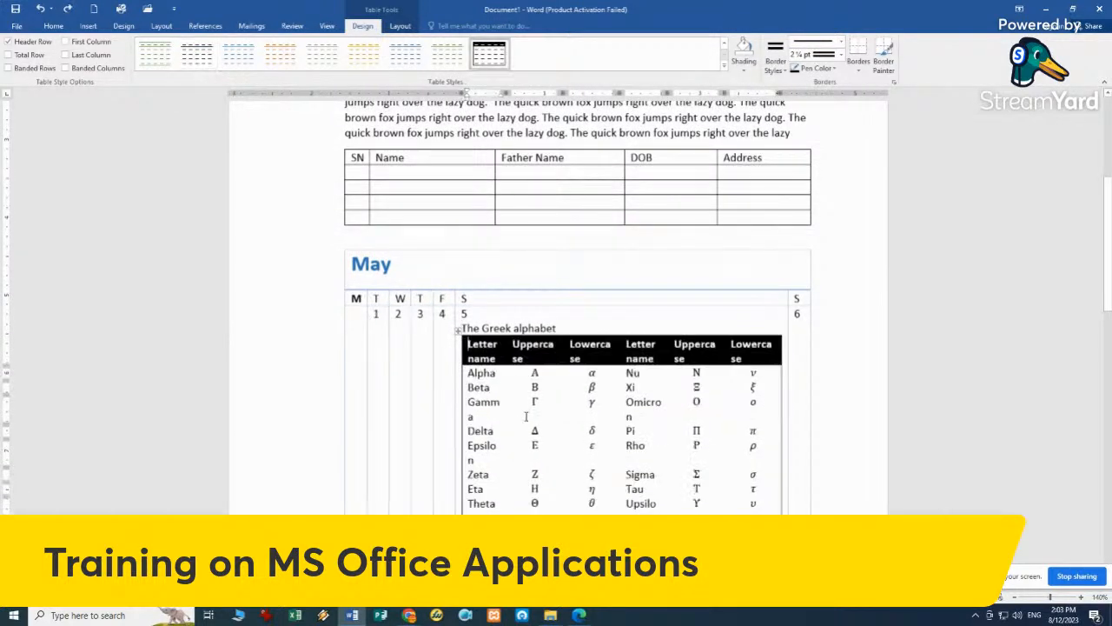
key(ctrl+z)
key(ctrl+z)
key(ctrl+z)
key(ctrl+z)
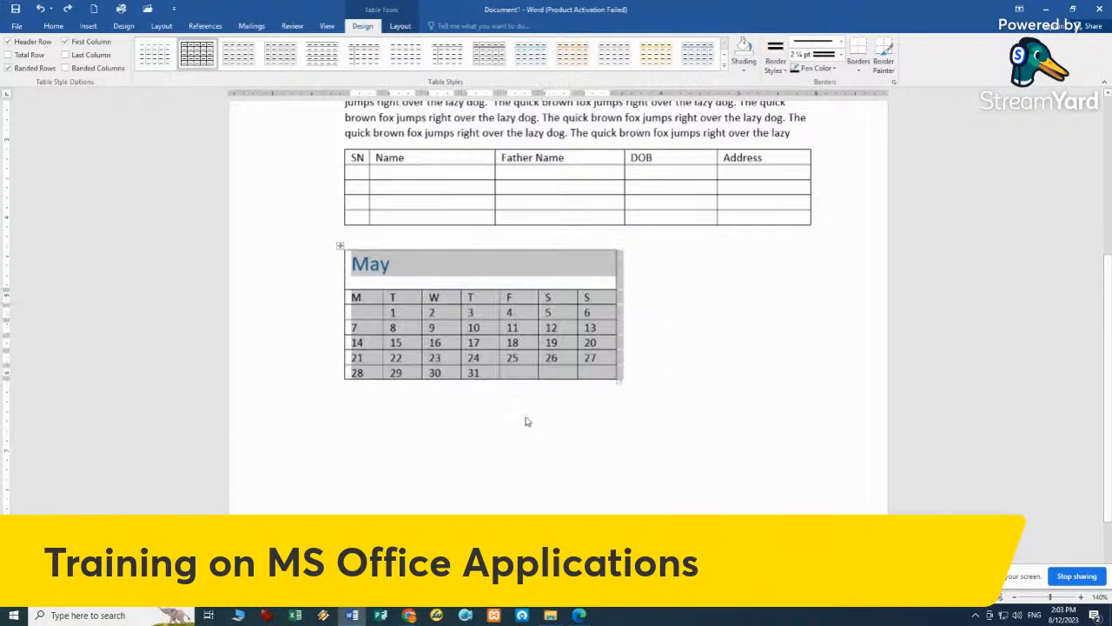
- Insert an Excel spreadsheet below the table, dismiss the activation wizard, leave sheet editing and select the embedded sheet
click(88, 25)
click(92, 54)
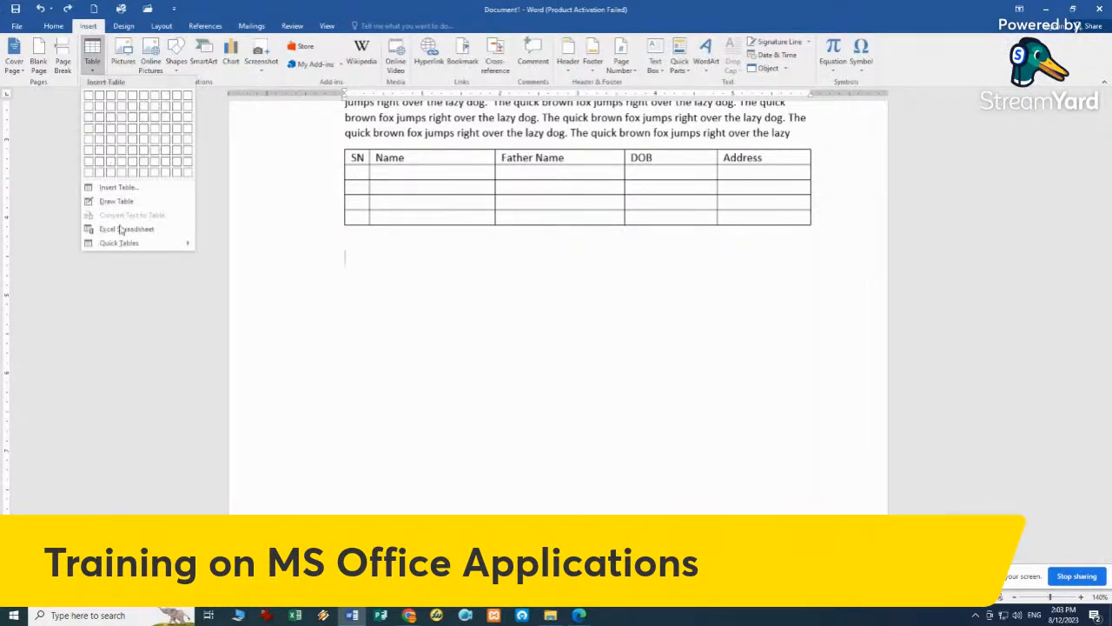
mouse_move(133, 247)
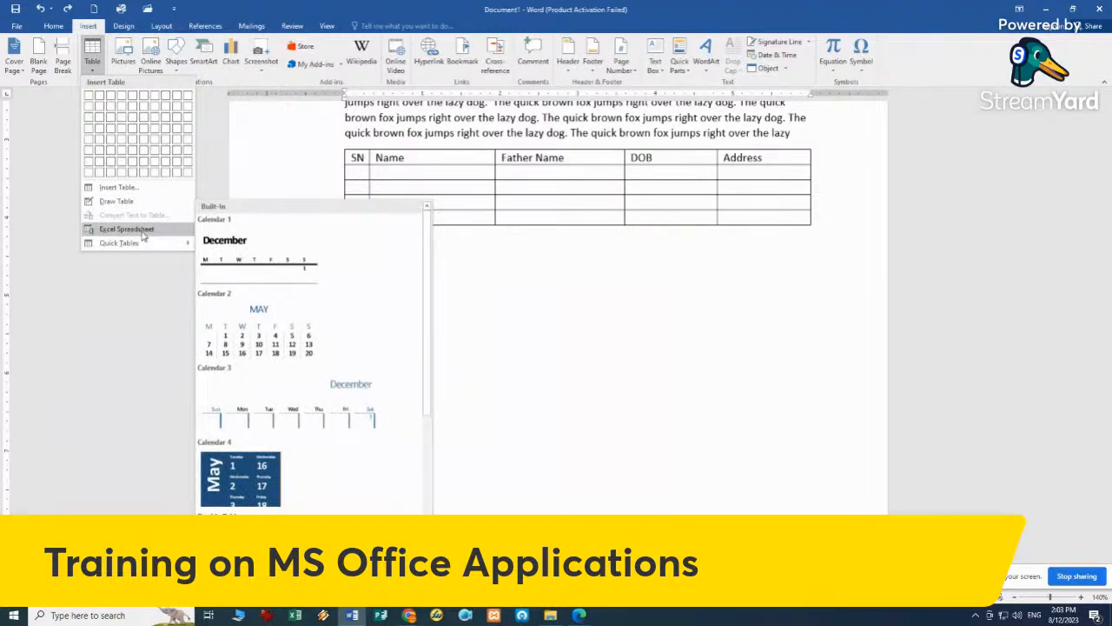
click(142, 231)
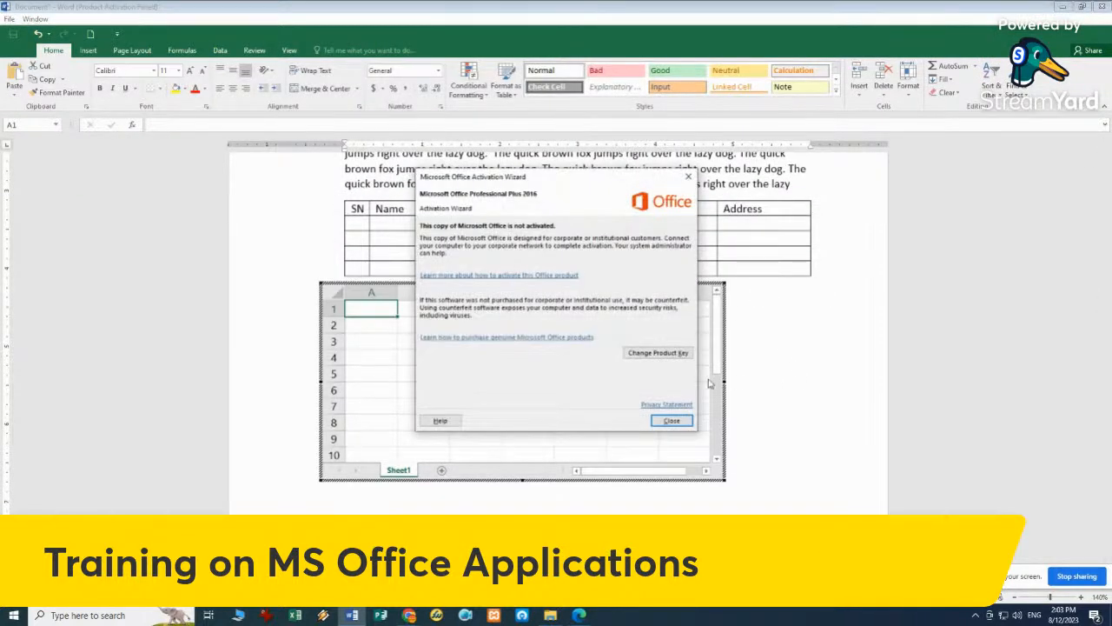
click(674, 420)
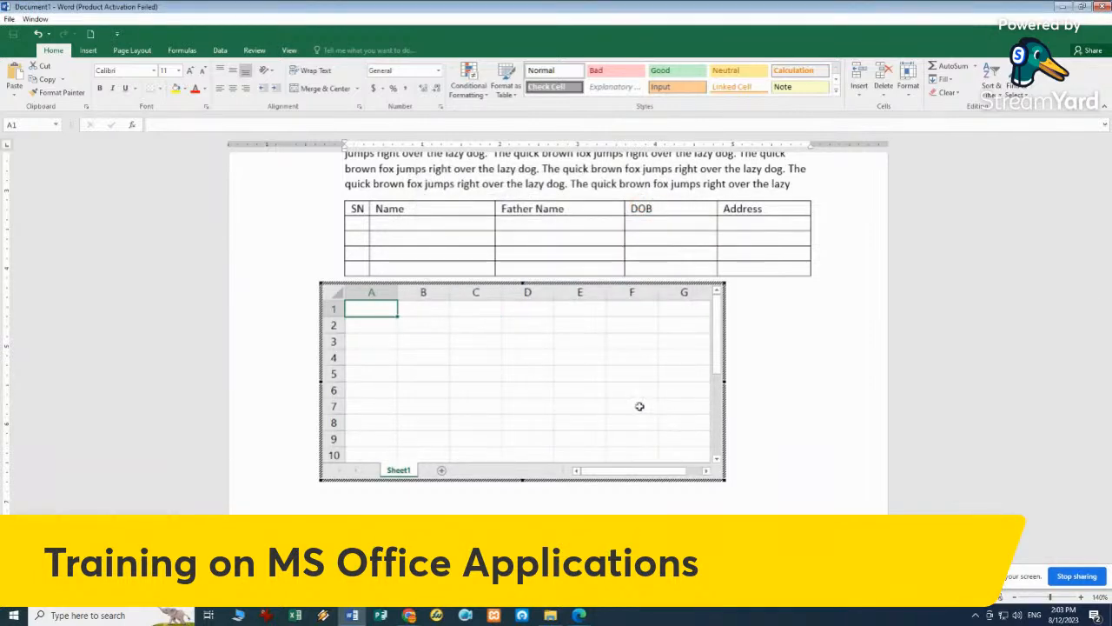
key(Escape)
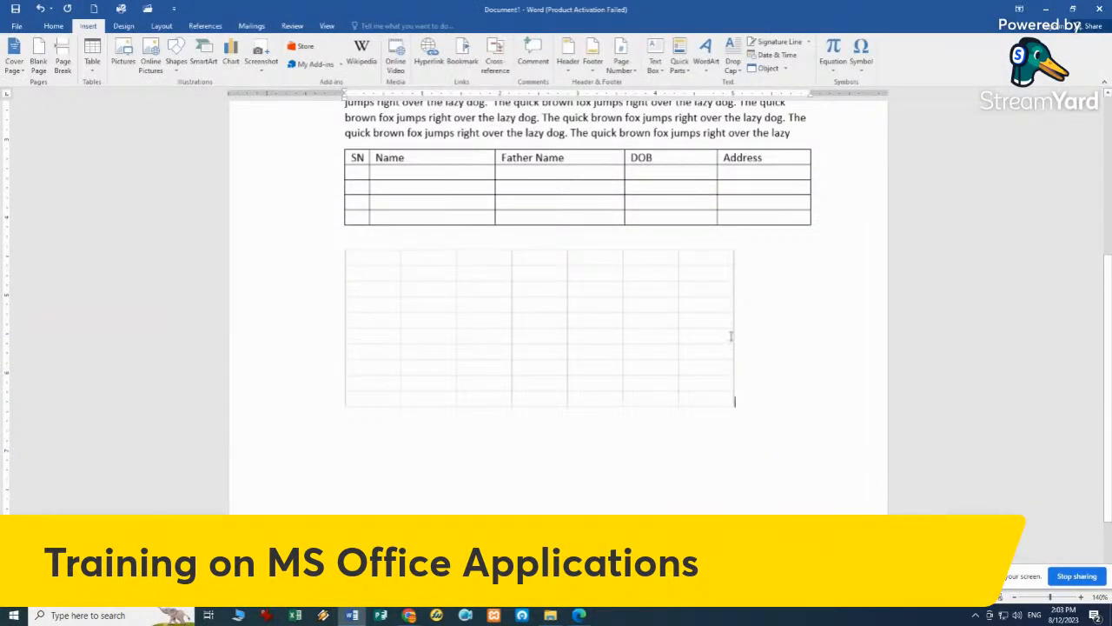
click(731, 336)
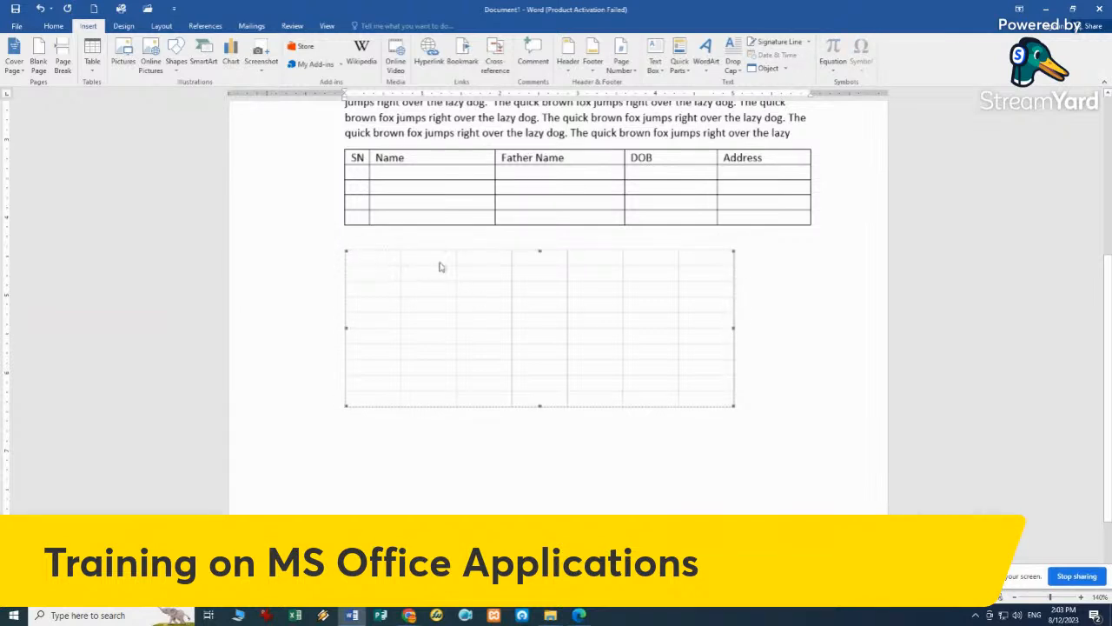
scroll(459, 277, up, 1)
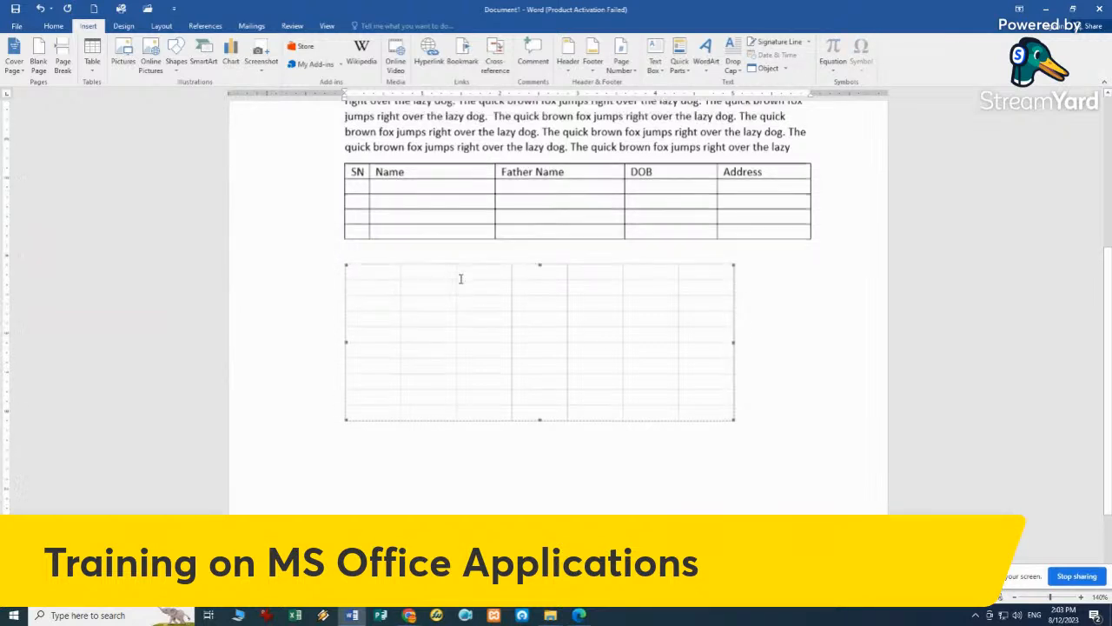
- Delete the embedded Excel spreadsheet below the table, and browse the built-in Quick Tables gallery without inserting one
key(Delete)
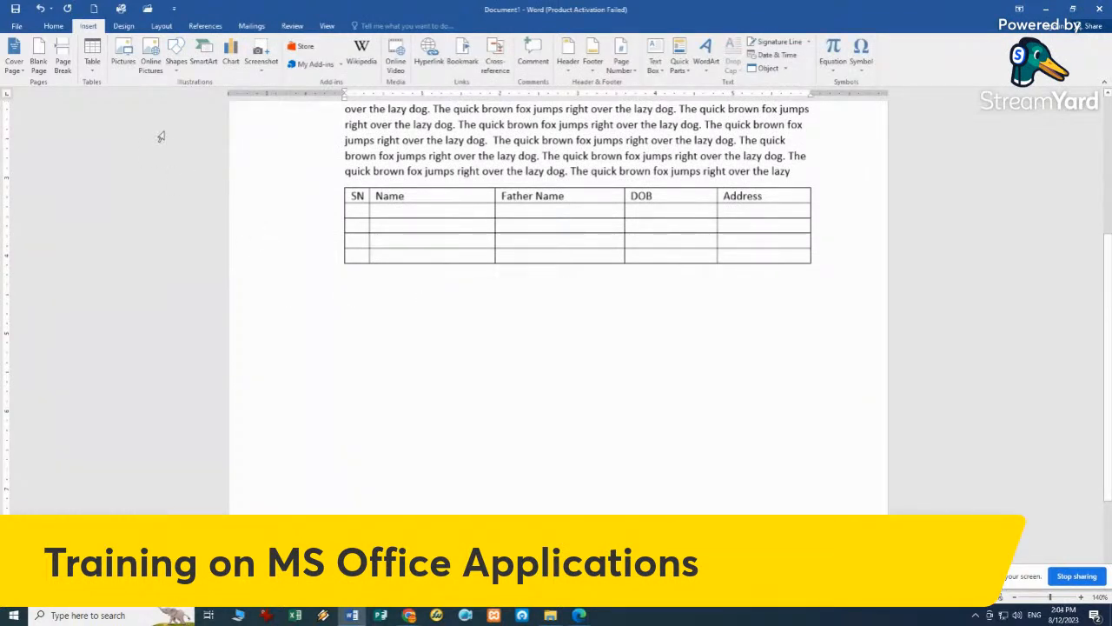
click(93, 69)
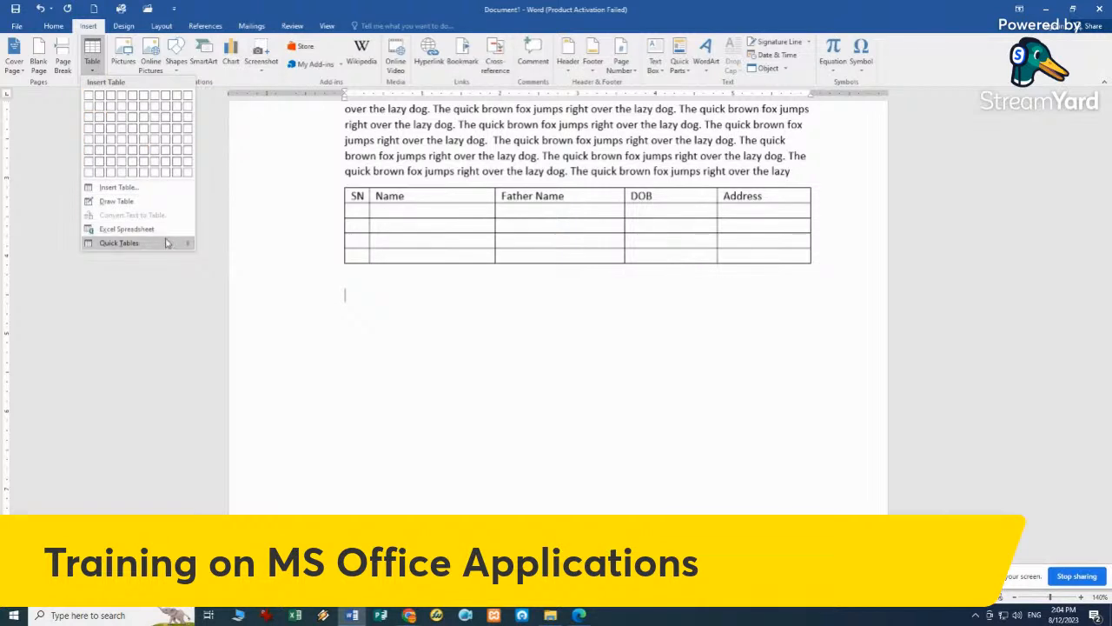
mouse_move(169, 243)
scroll(317, 386, down, 4)
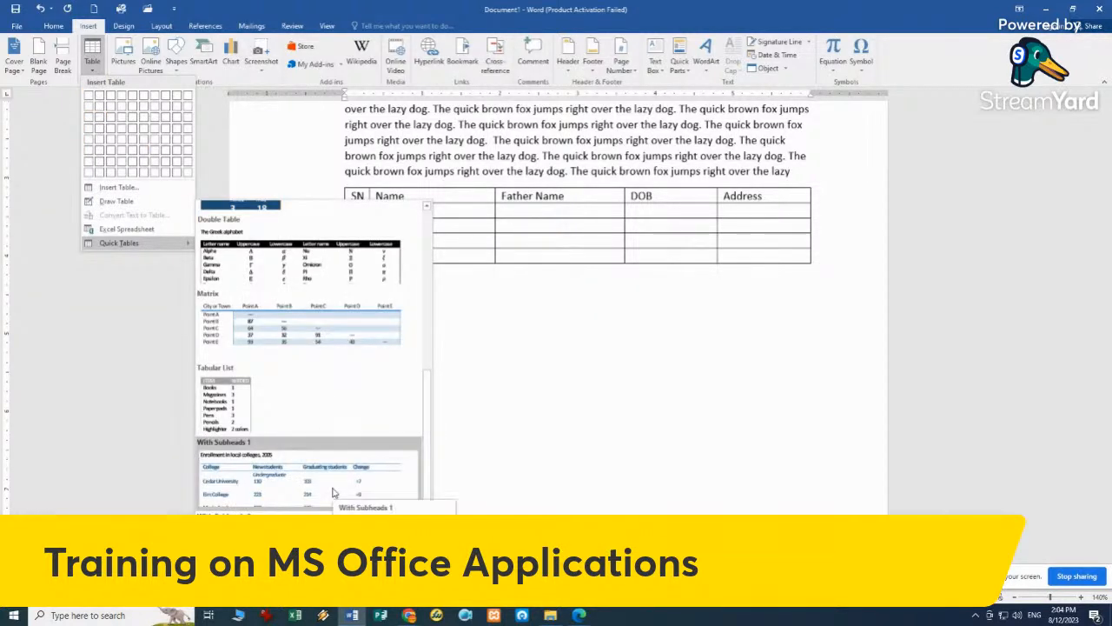
scroll(338, 356, up, 5)
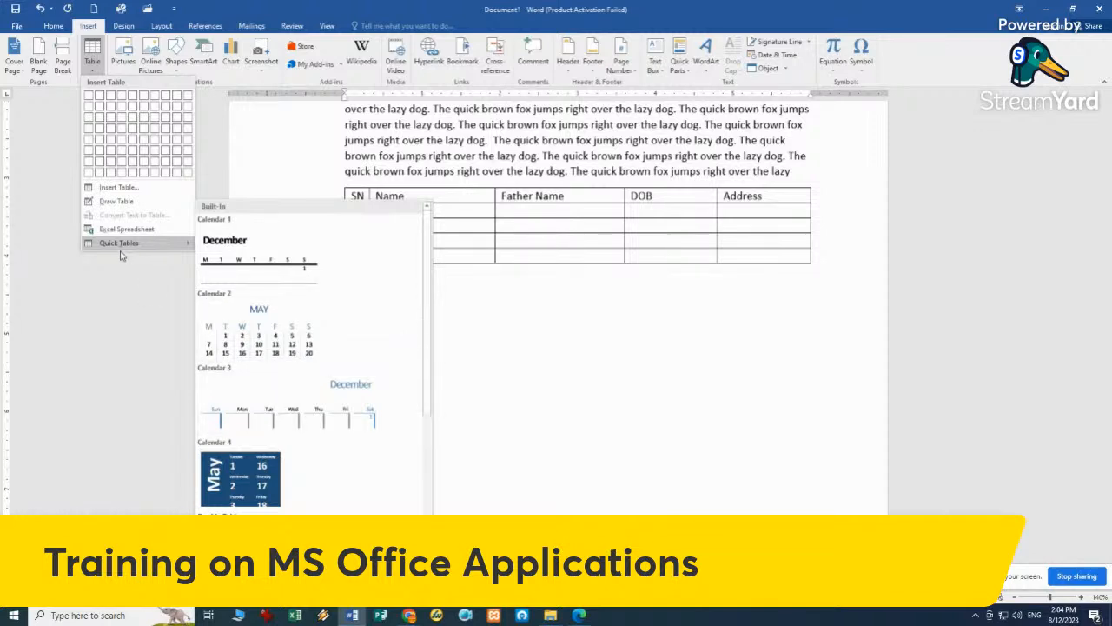
click(545, 334)
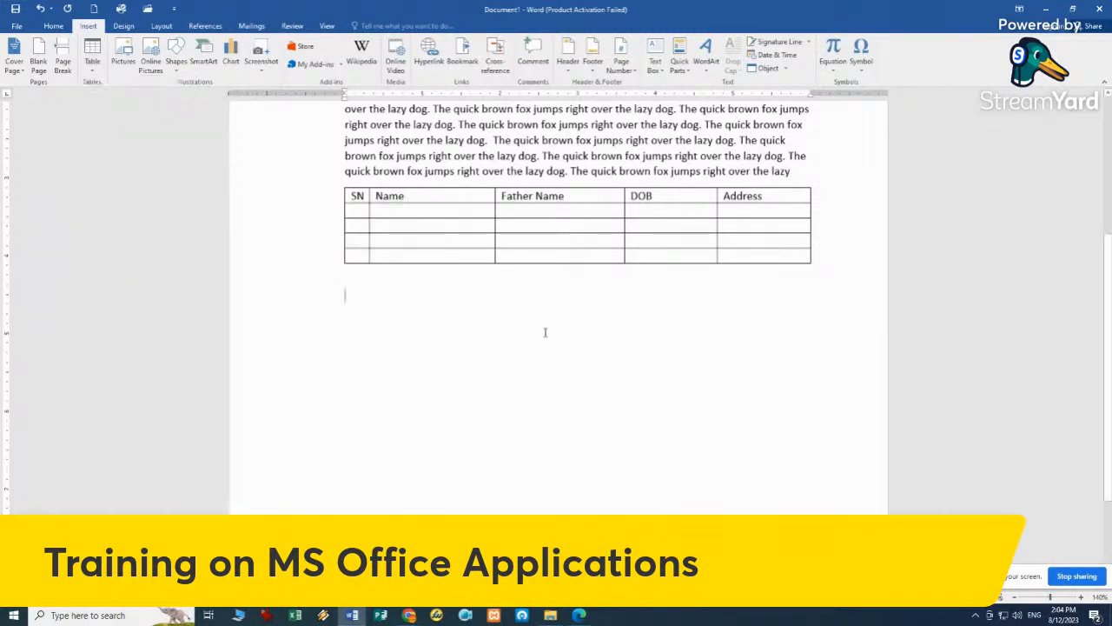
- Select the whole table with the SN to Address headings and open its Table Properties
click(397, 208)
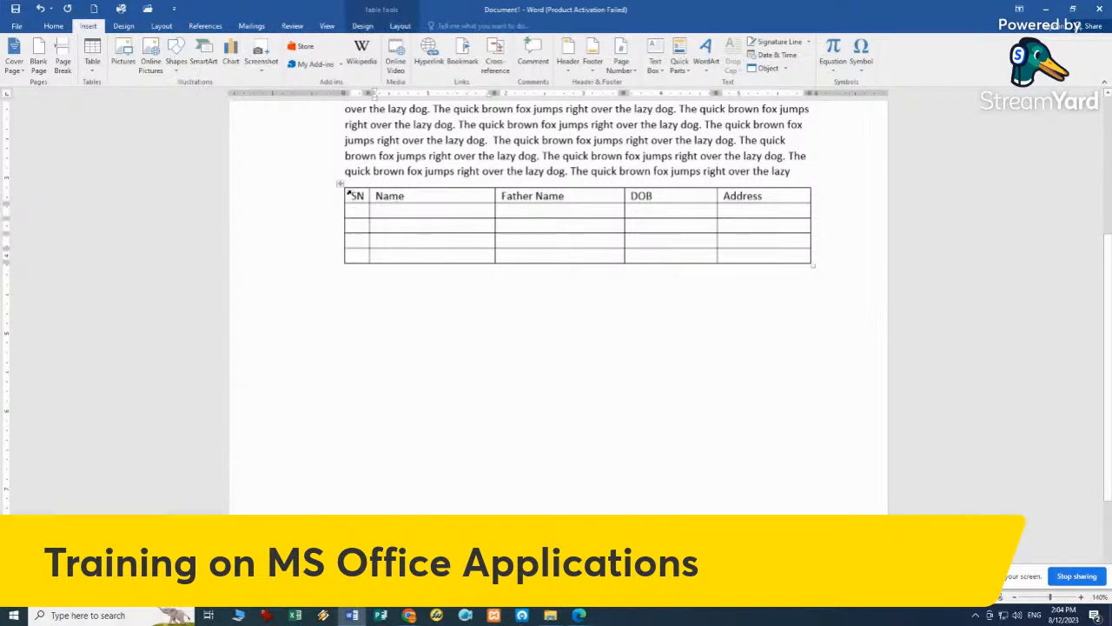
click(339, 185)
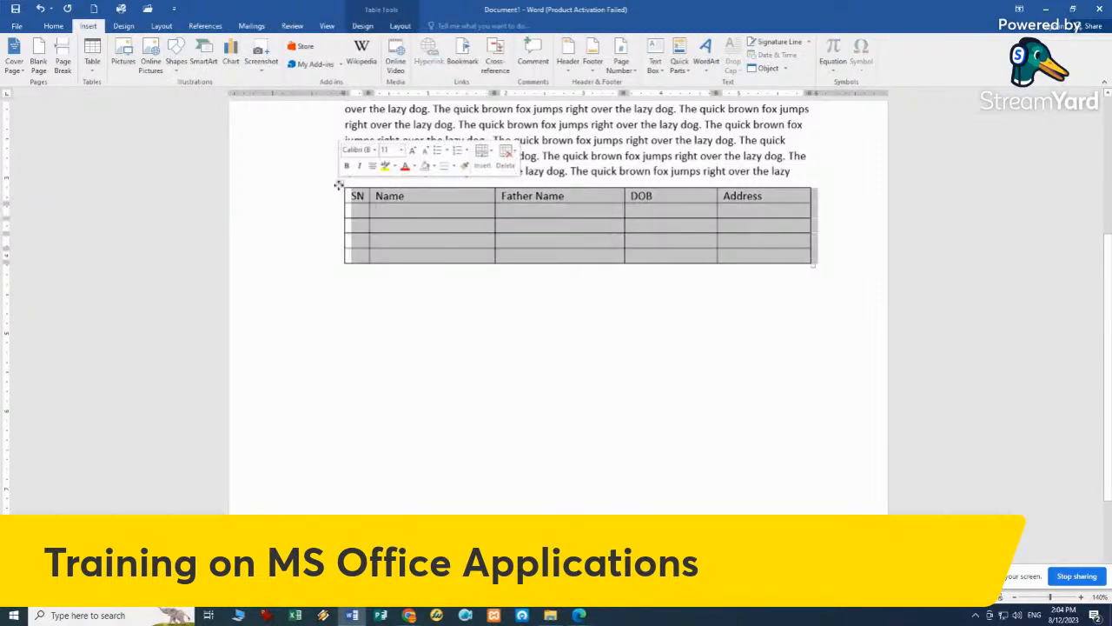
click(422, 198)
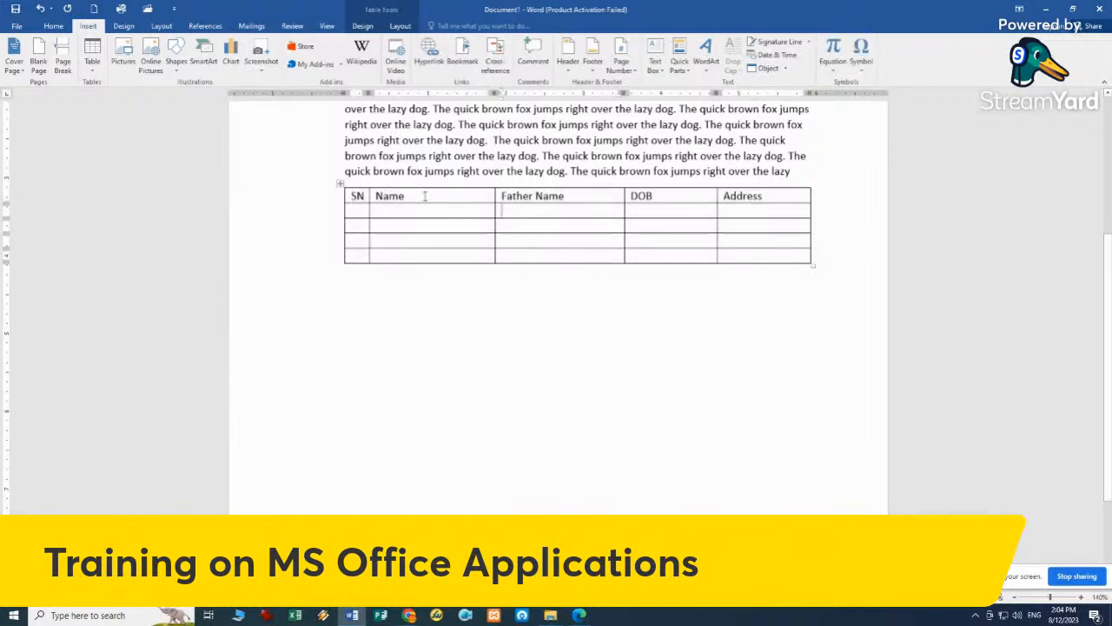
click(339, 183)
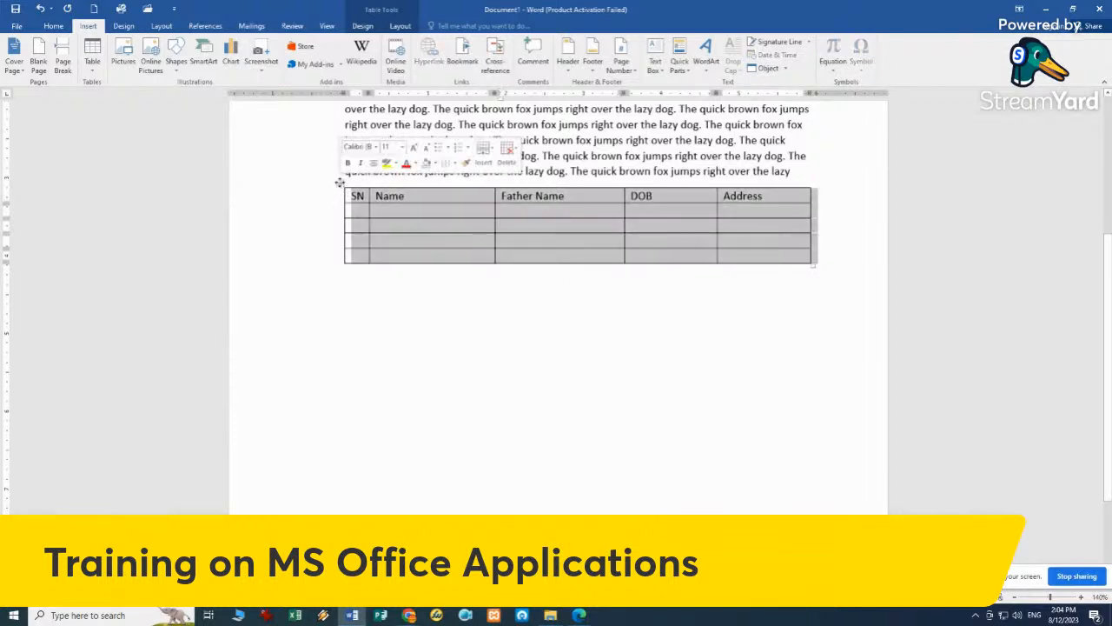
right_click(339, 183)
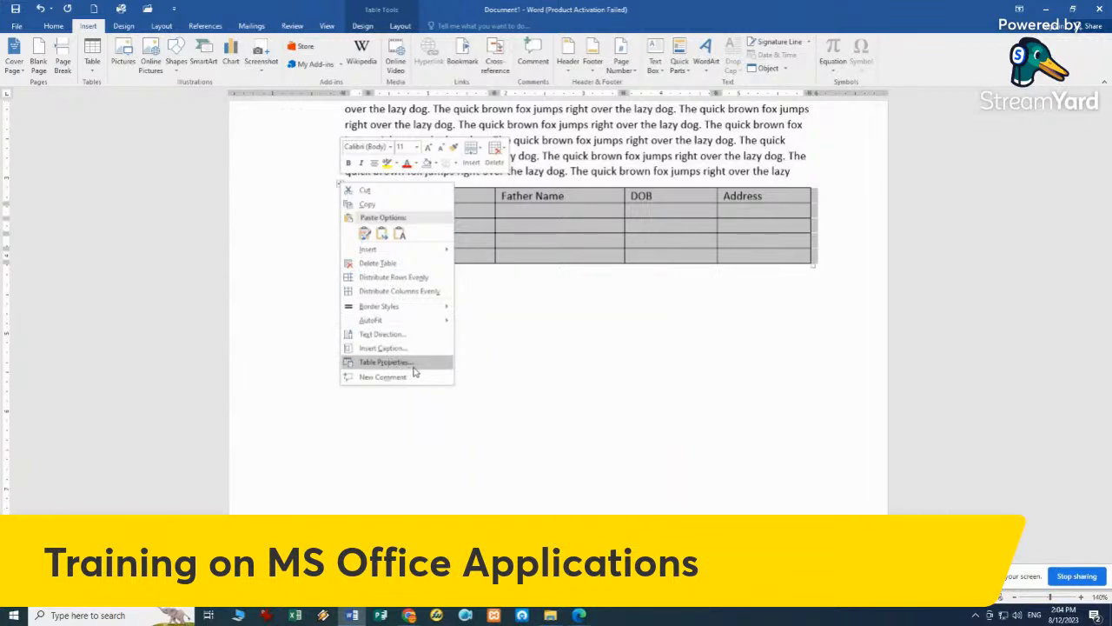
click(414, 369)
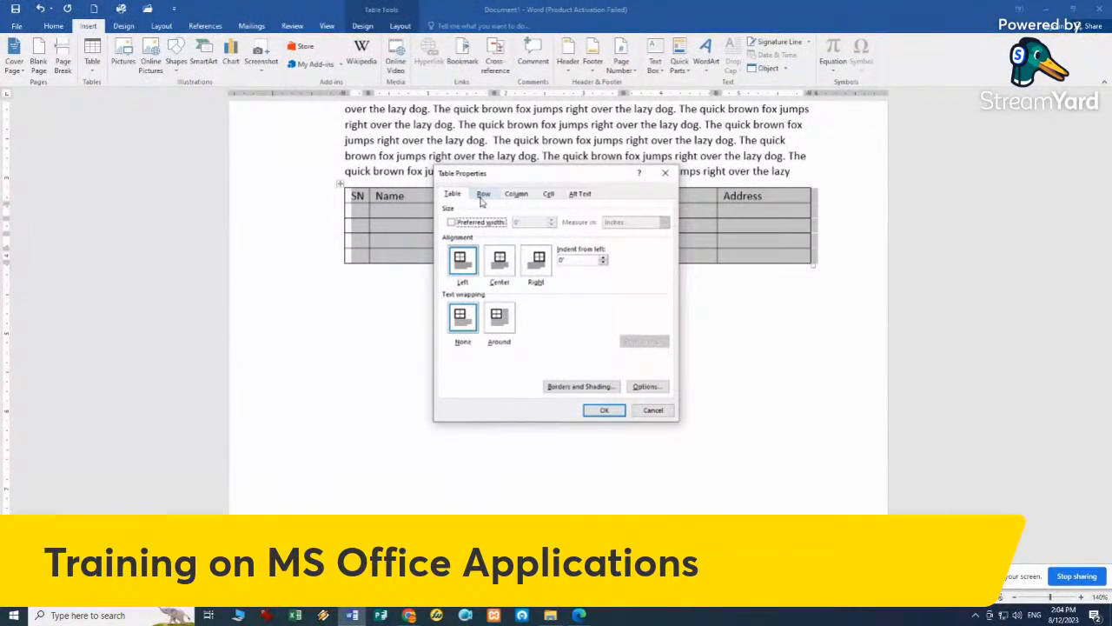
- Review the row, column, cell and alternative text settings in the table's properties, and return to the table-level settings
click(483, 196)
click(516, 195)
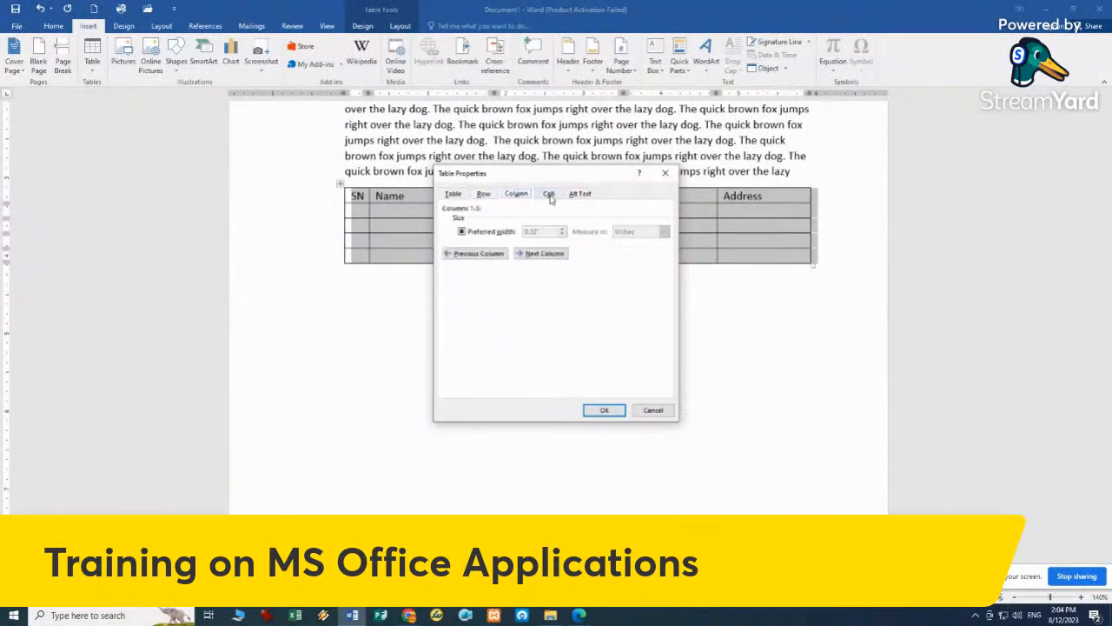
click(550, 195)
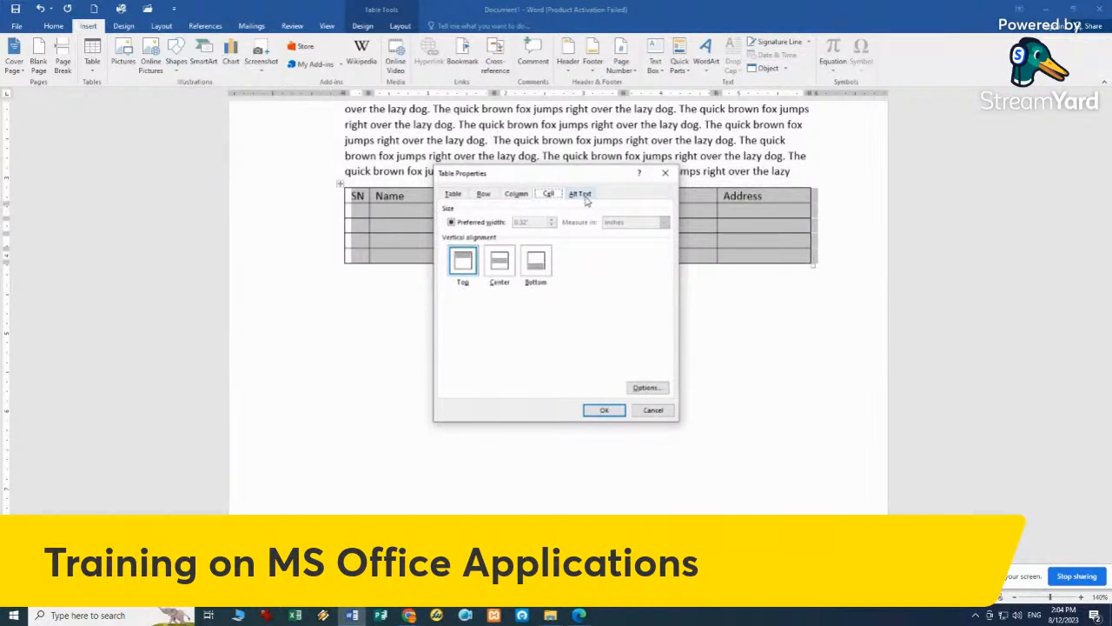
click(581, 195)
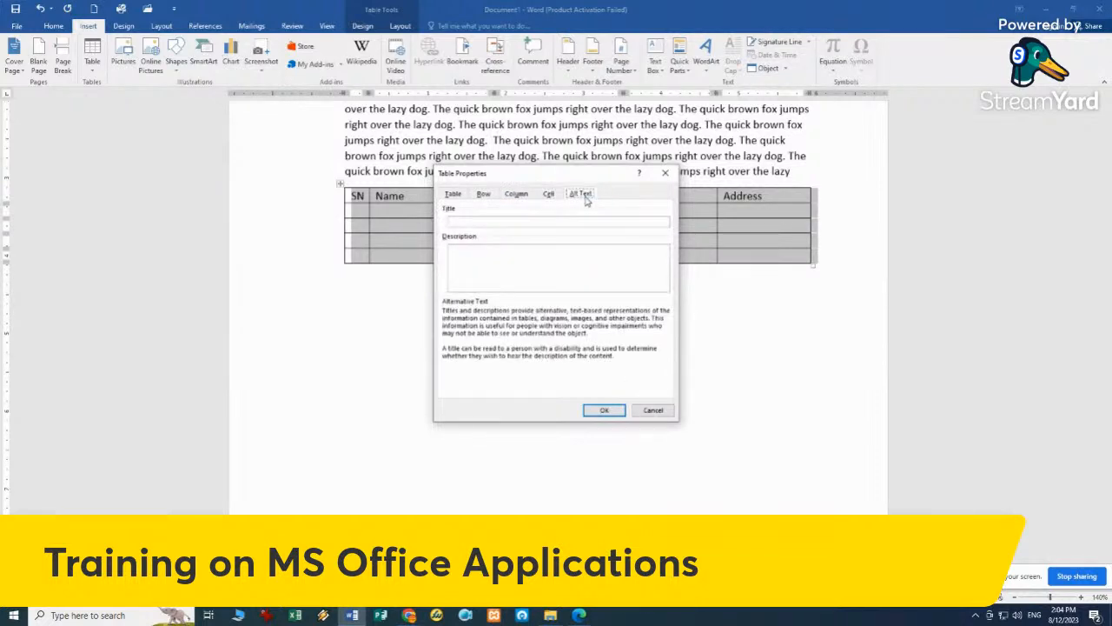
click(548, 194)
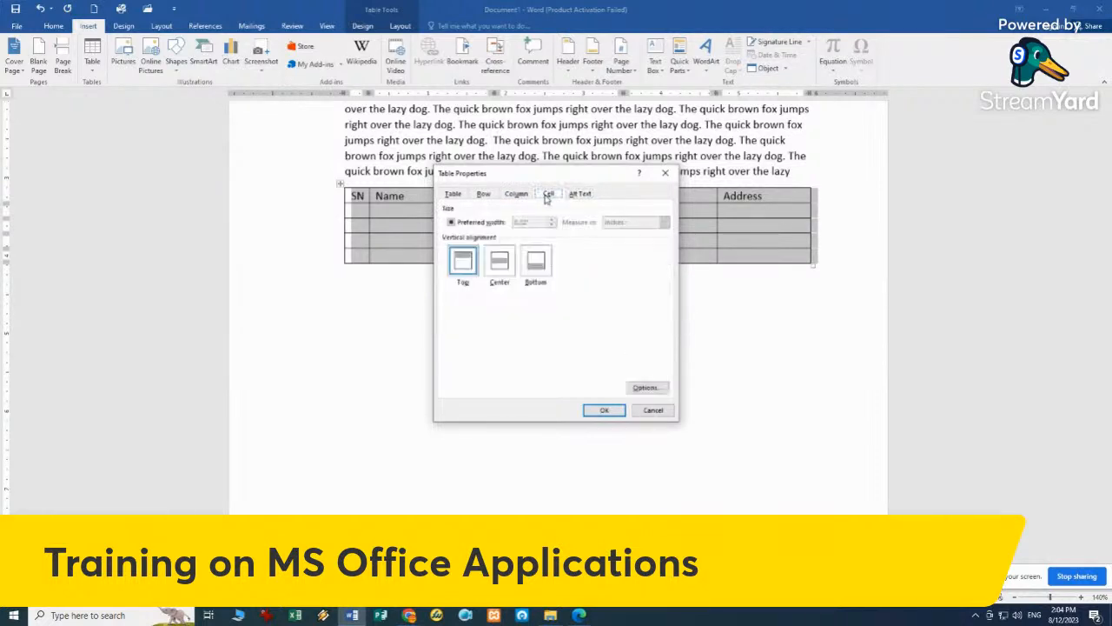
click(480, 195)
click(463, 196)
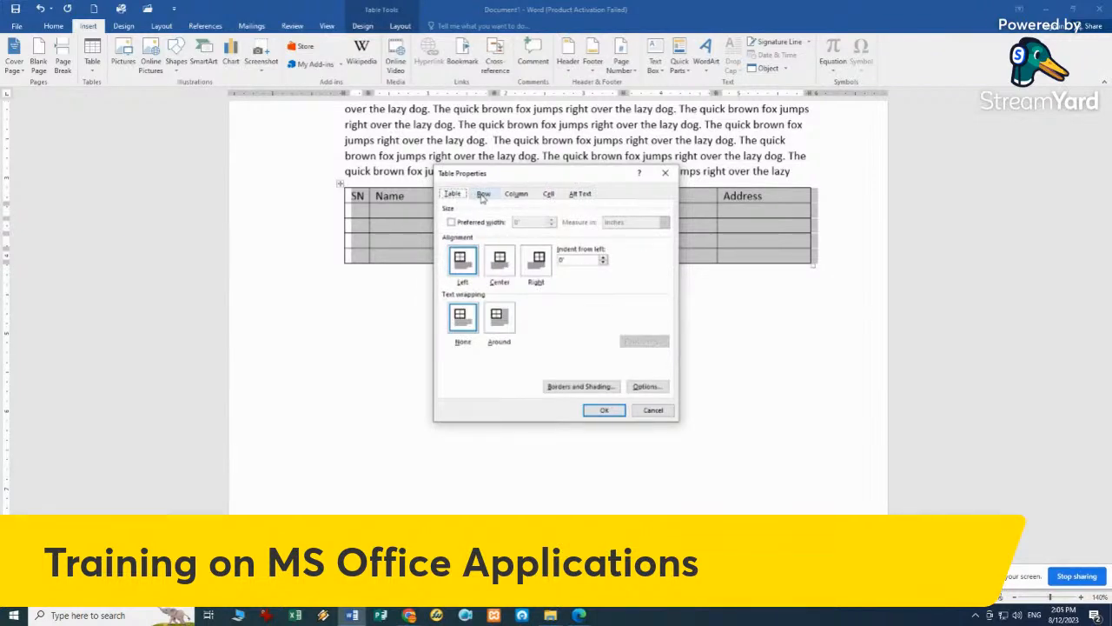
- Try the table's preferred width option with inches as the unit, and turn the option off again
click(463, 224)
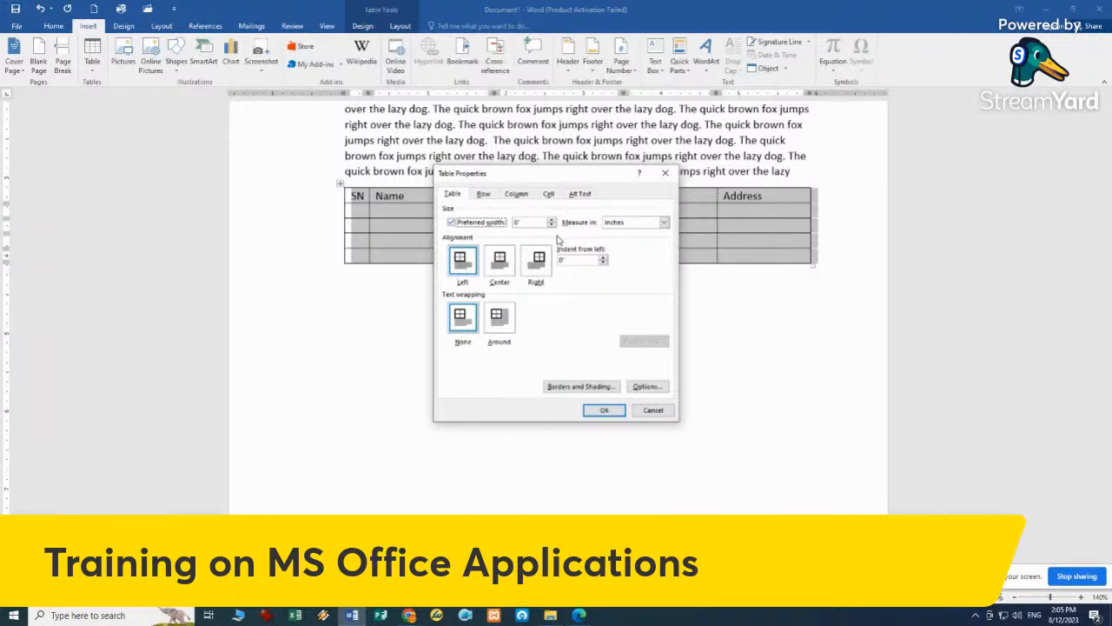
click(631, 225)
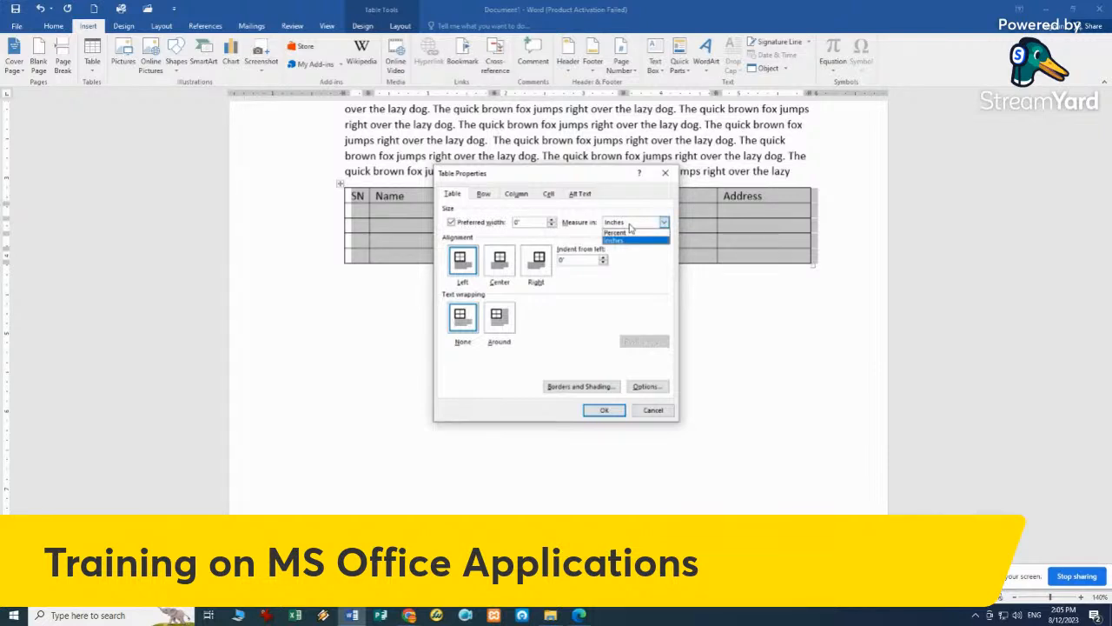
click(631, 226)
click(643, 224)
click(647, 224)
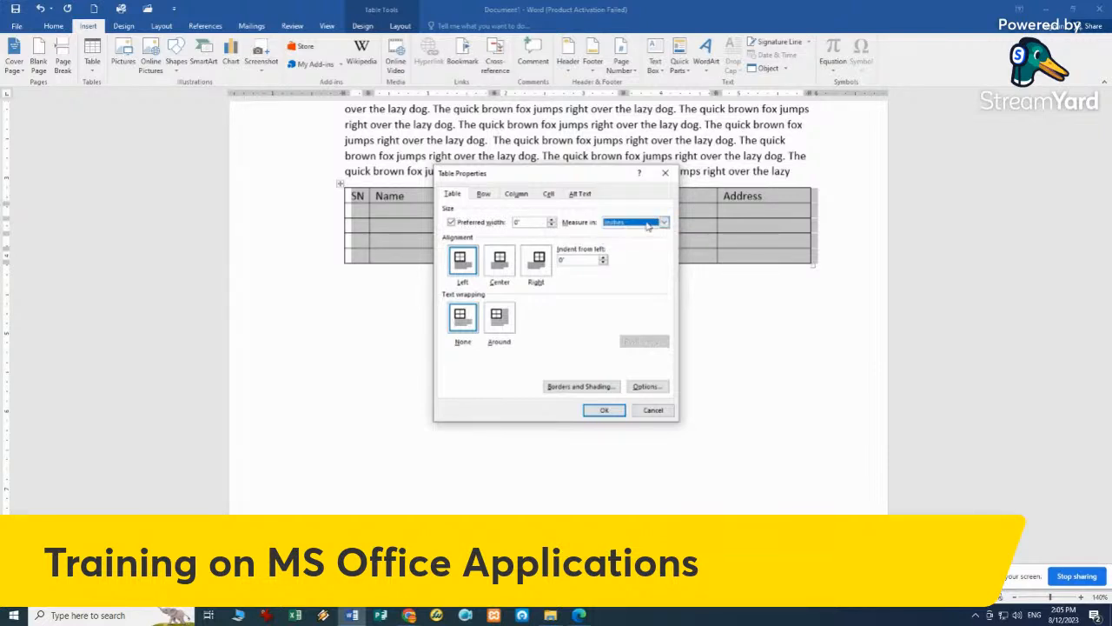
click(536, 221)
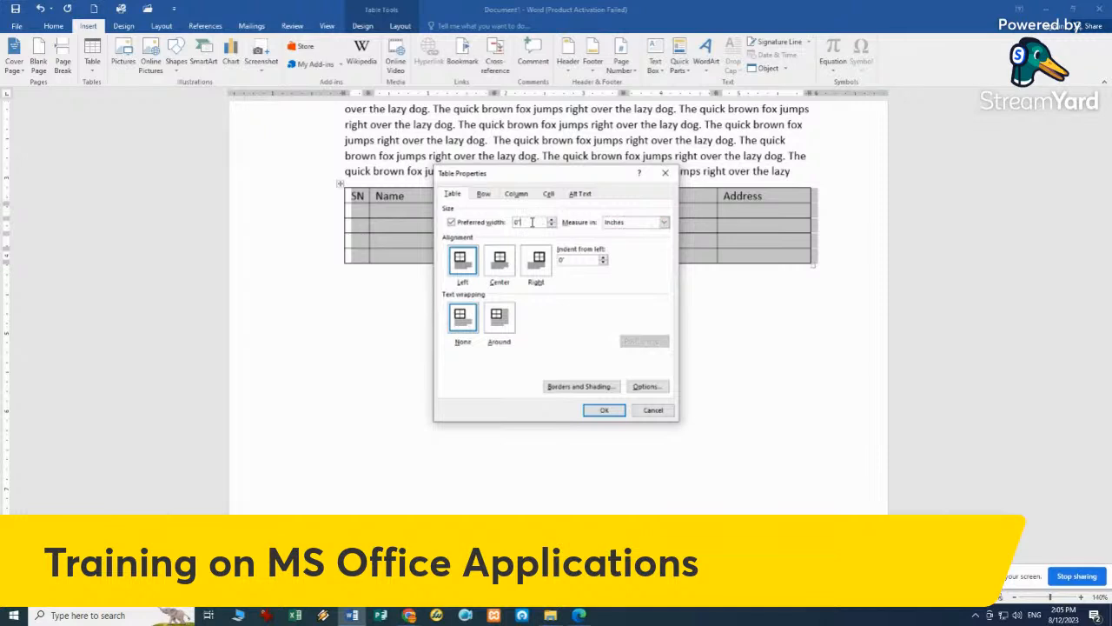
click(470, 223)
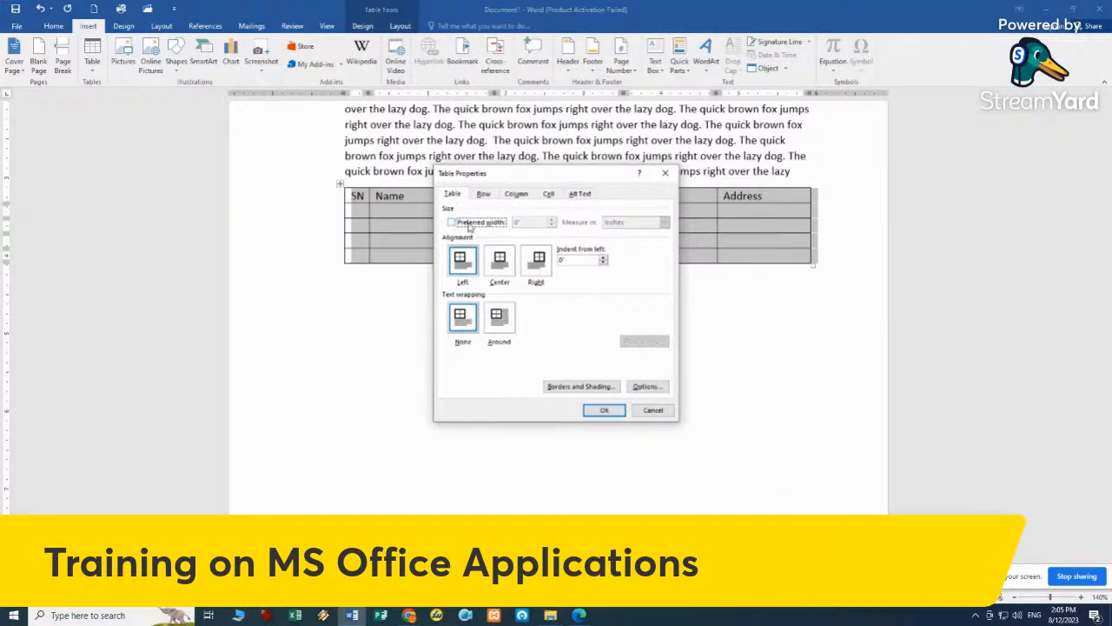
click(487, 193)
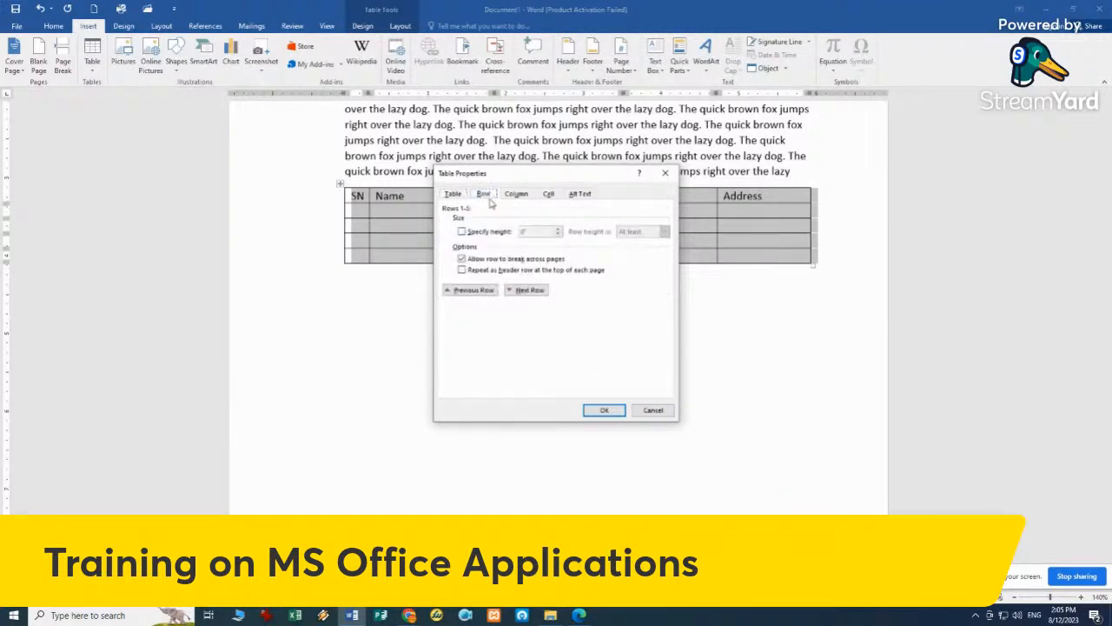
click(516, 194)
click(547, 194)
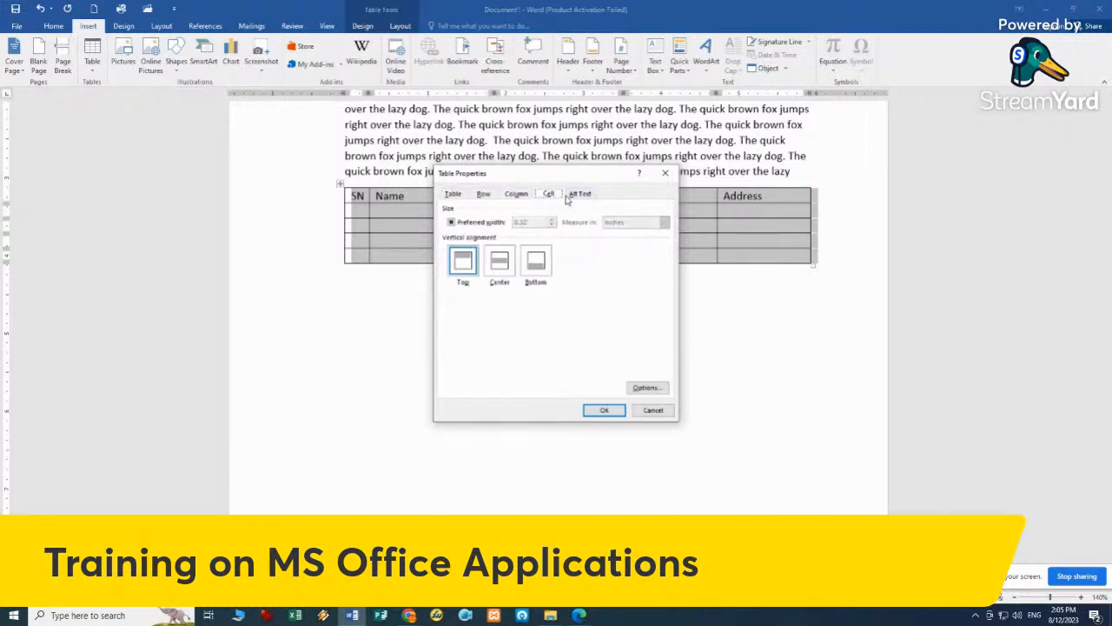
- Apply a thick triple-line border style to all borders of the table and accept the table properties
click(452, 195)
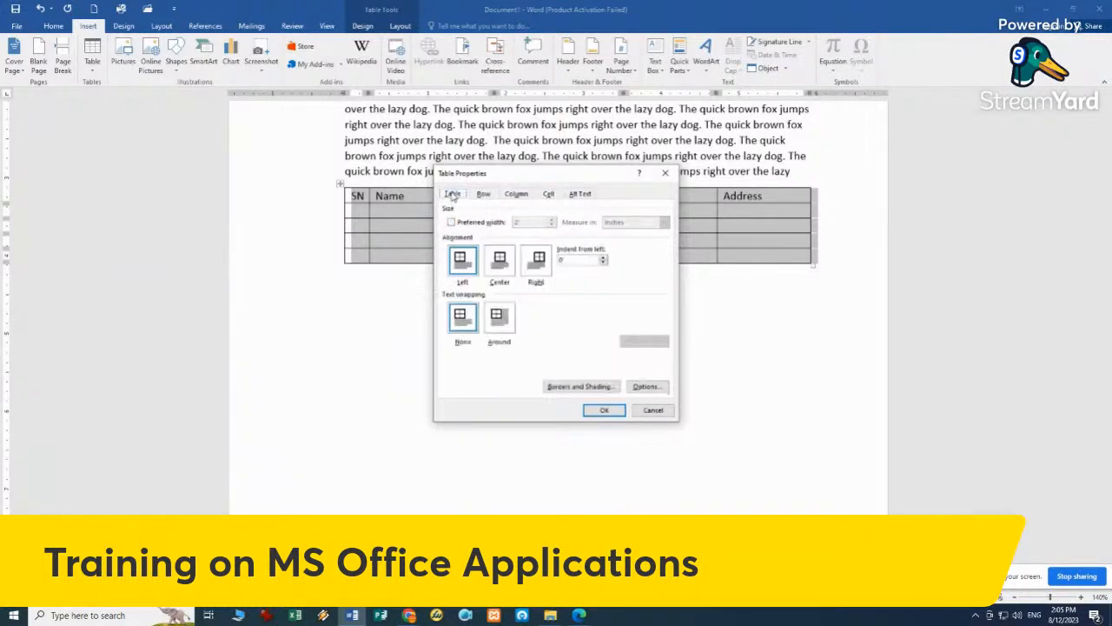
click(581, 387)
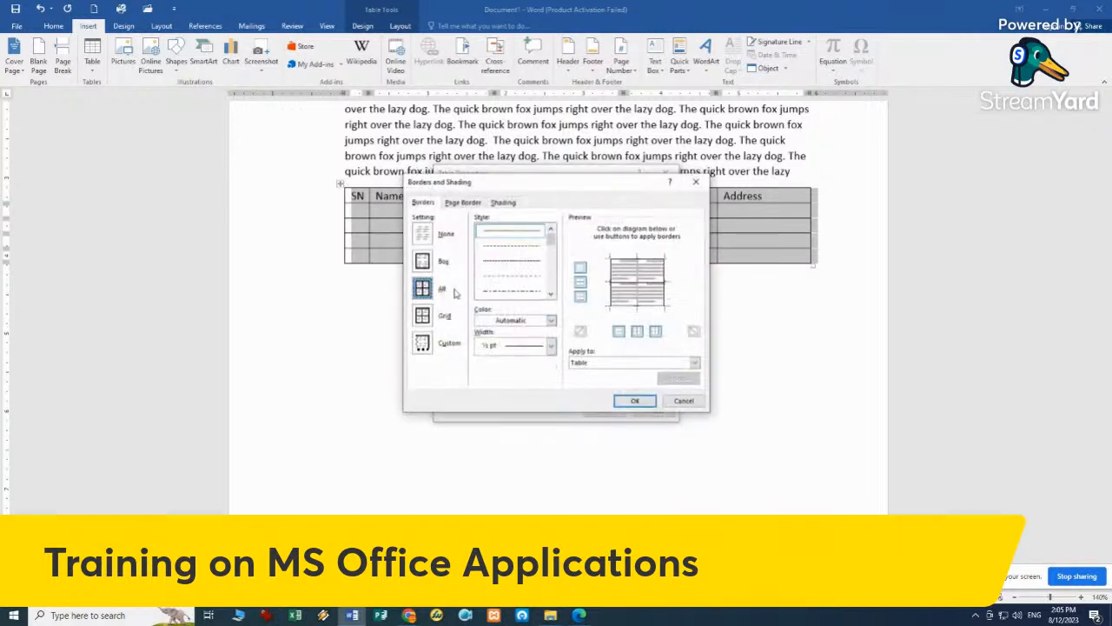
scroll(527, 283, down, 3)
click(513, 292)
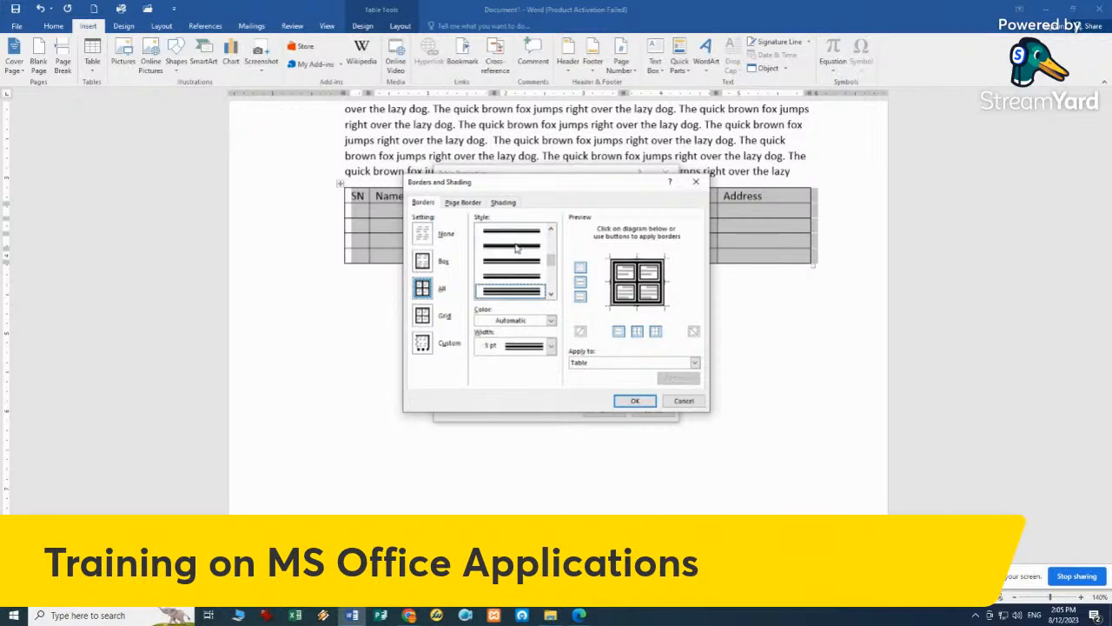
click(635, 400)
click(603, 409)
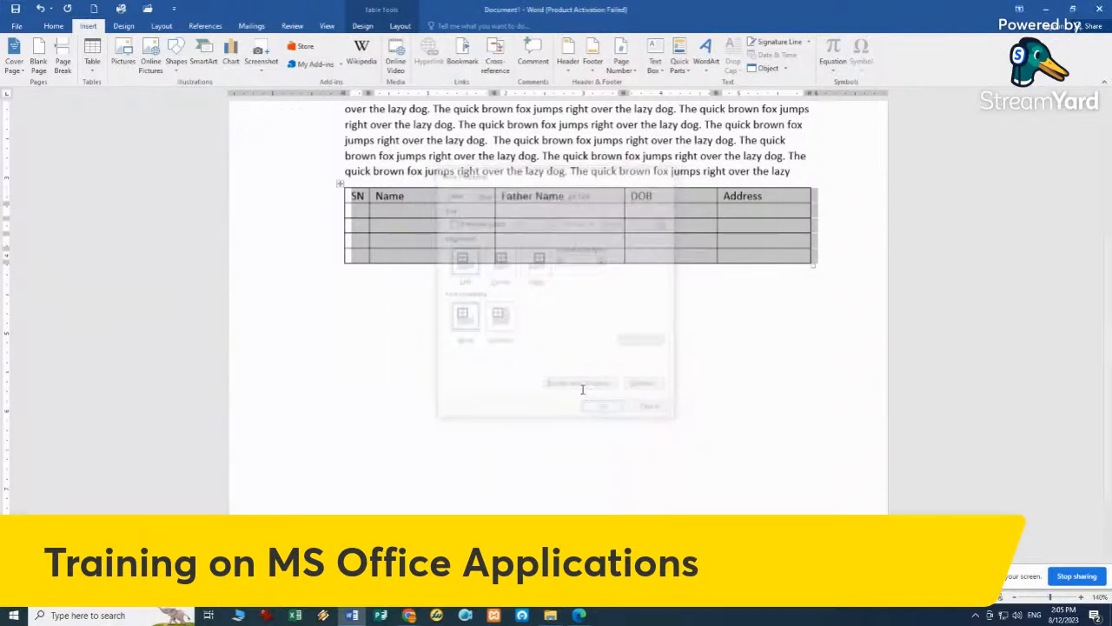